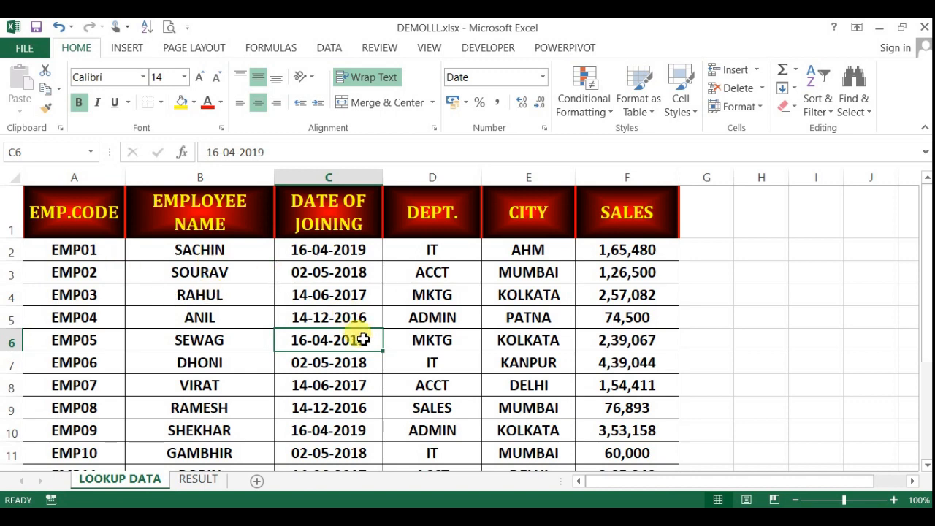
- Examine the employee table's column headings and its extent from the first record to the last
{"action": "left_click", "coordinate": [65, 211]}
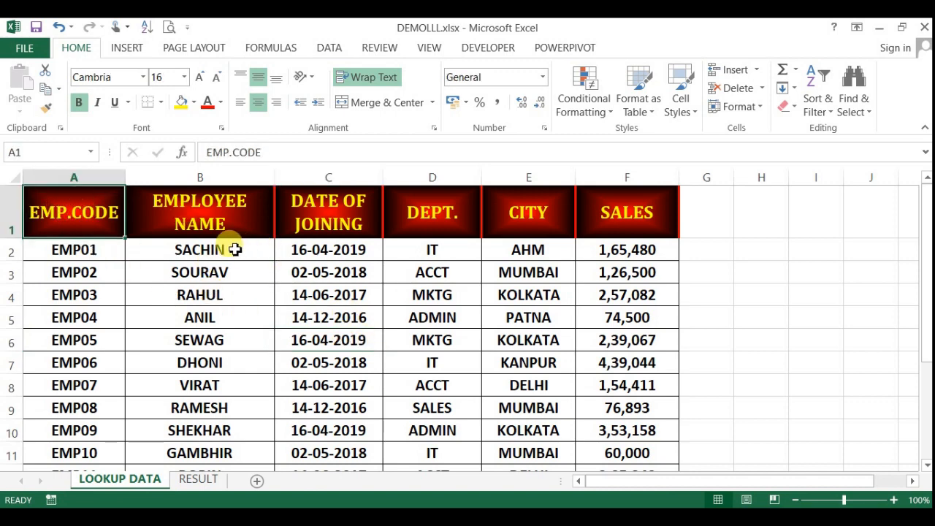
{"action": "left_click", "coordinate": [167, 204]}
{"action": "left_click", "coordinate": [345, 222]}
{"action": "left_click", "coordinate": [427, 213]}
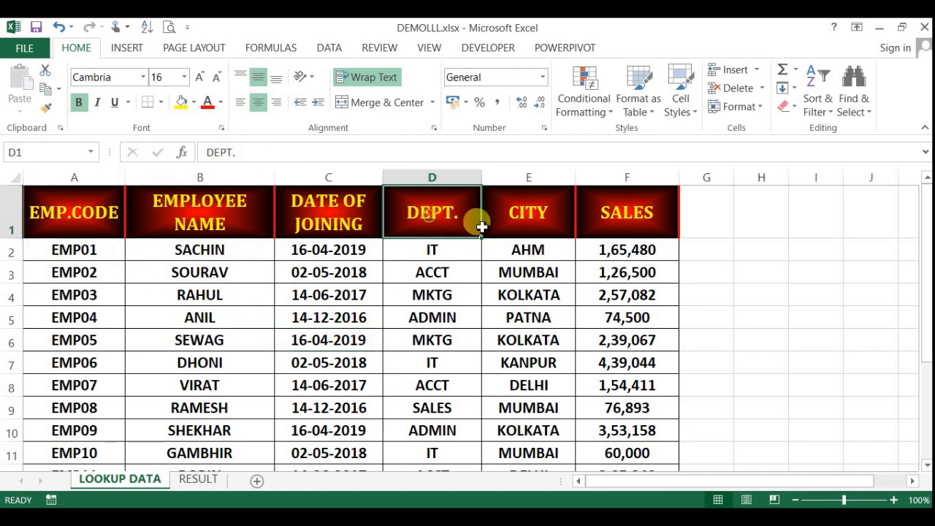
{"action": "left_click", "coordinate": [527, 225]}
{"action": "left_click", "coordinate": [641, 200]}
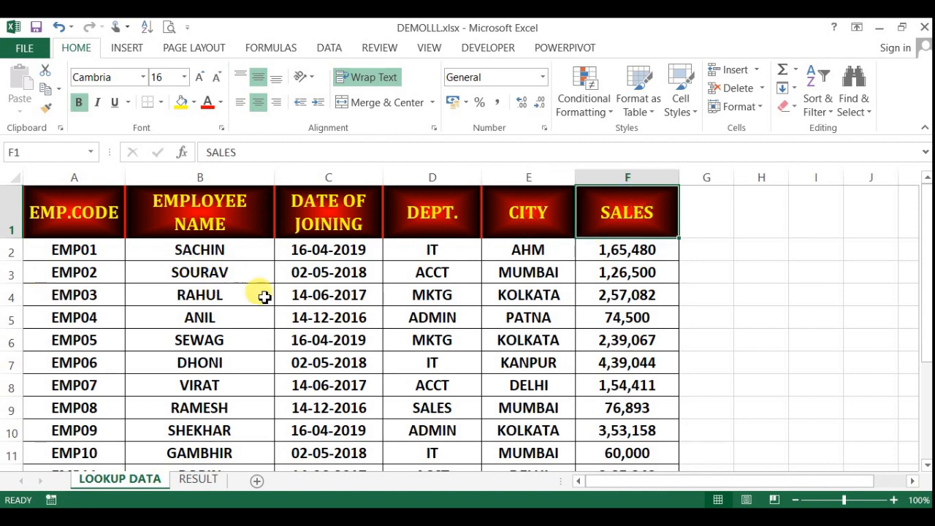
{"action": "left_click", "coordinate": [63, 251]}
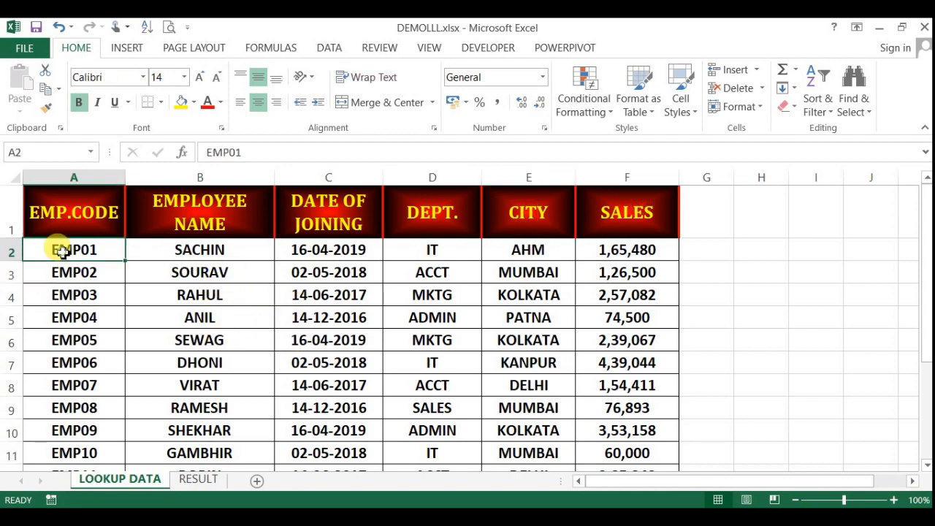
{"action": "key", "text": "ctrl+Down"}
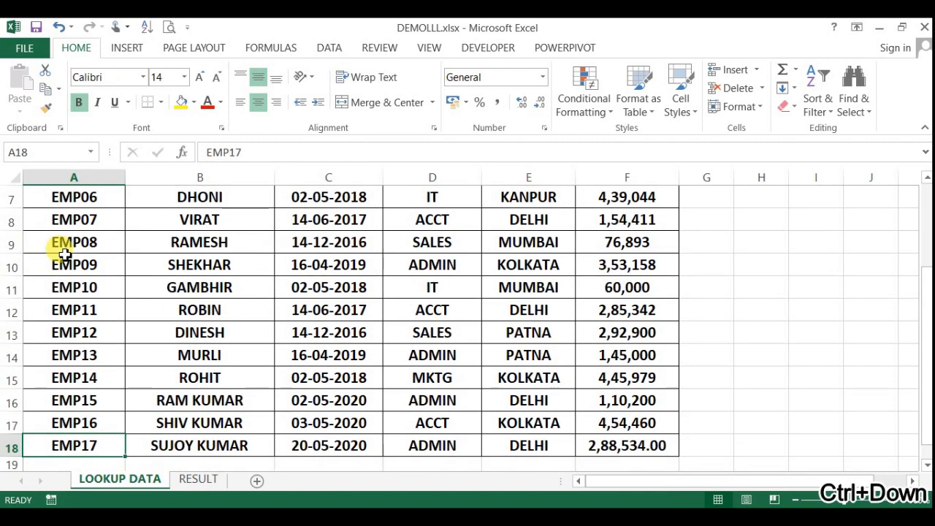
{"action": "key", "text": "ctrl+Up"}
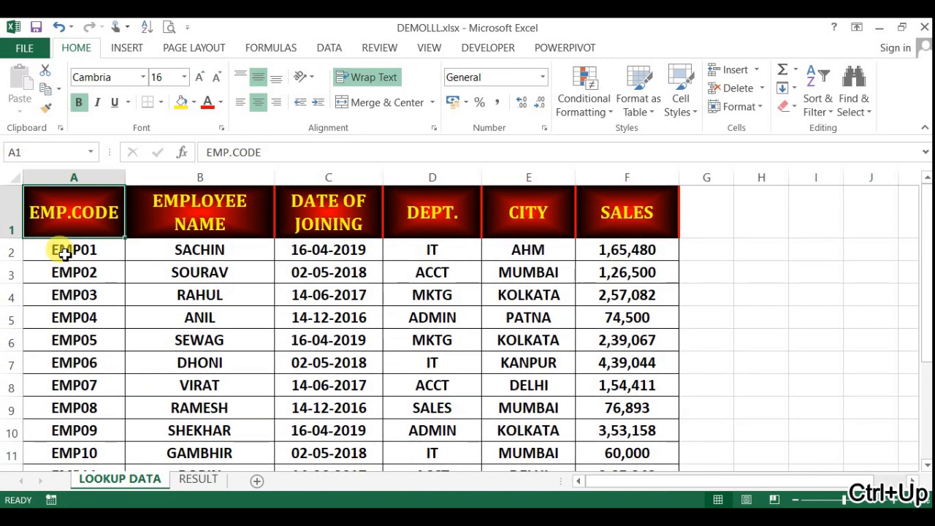
- Examine the entries under each heading, from employee code across to sales
{"action": "left_click", "coordinate": [131, 317]}
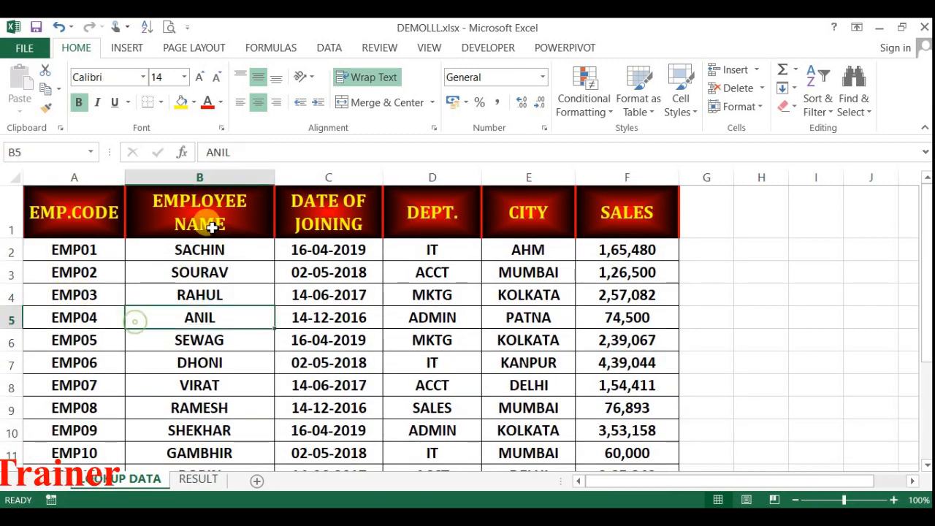
{"action": "left_click", "coordinate": [208, 223]}
{"action": "left_click", "coordinate": [256, 302]}
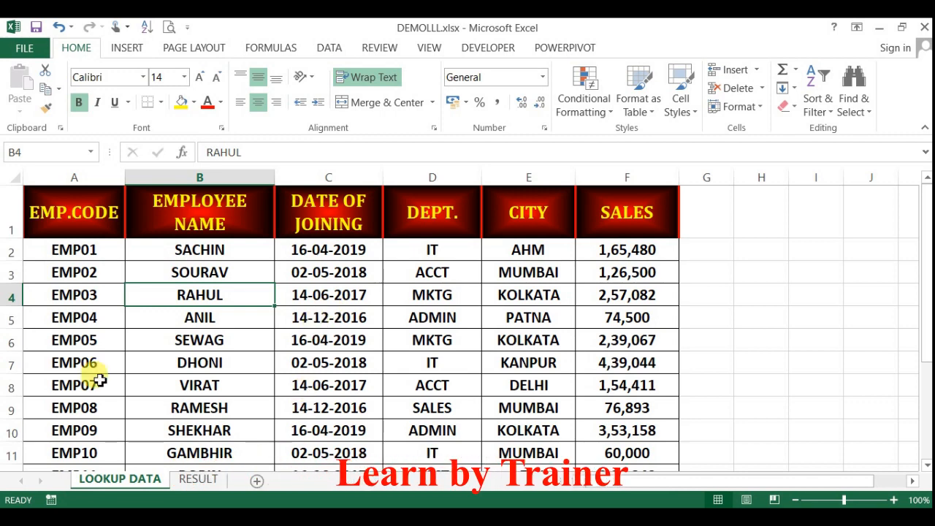
{"action": "left_click_drag", "start_coordinate": [58, 208], "coordinate": [62, 431]}
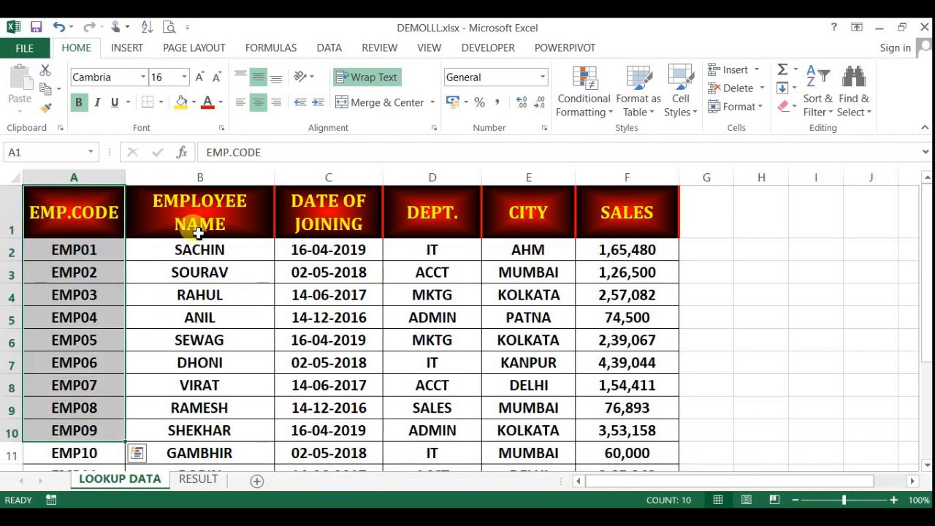
{"action": "left_click_drag", "start_coordinate": [194, 229], "coordinate": [209, 432]}
{"action": "left_click_drag", "start_coordinate": [320, 211], "coordinate": [323, 419]}
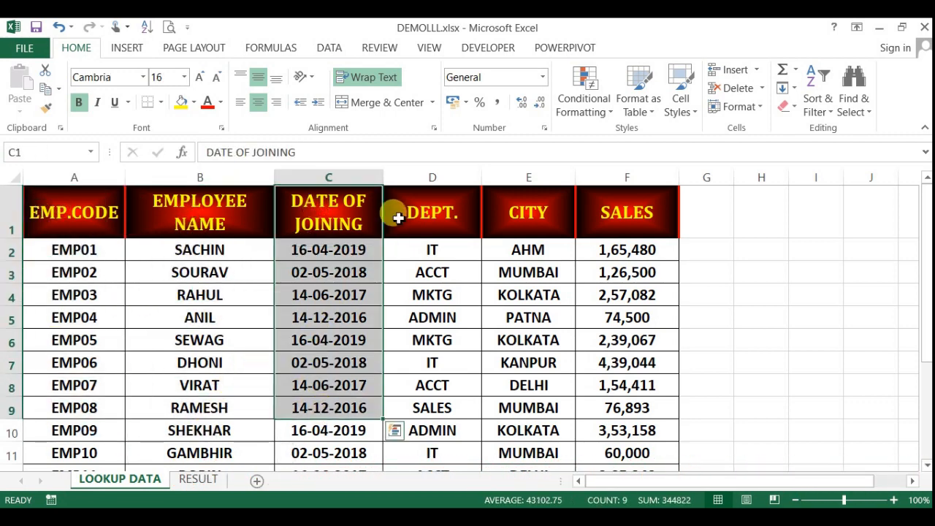
{"action": "left_click_drag", "start_coordinate": [397, 215], "coordinate": [402, 415]}
{"action": "left_click_drag", "start_coordinate": [545, 210], "coordinate": [533, 385]}
{"action": "left_click_drag", "start_coordinate": [630, 209], "coordinate": [621, 432]}
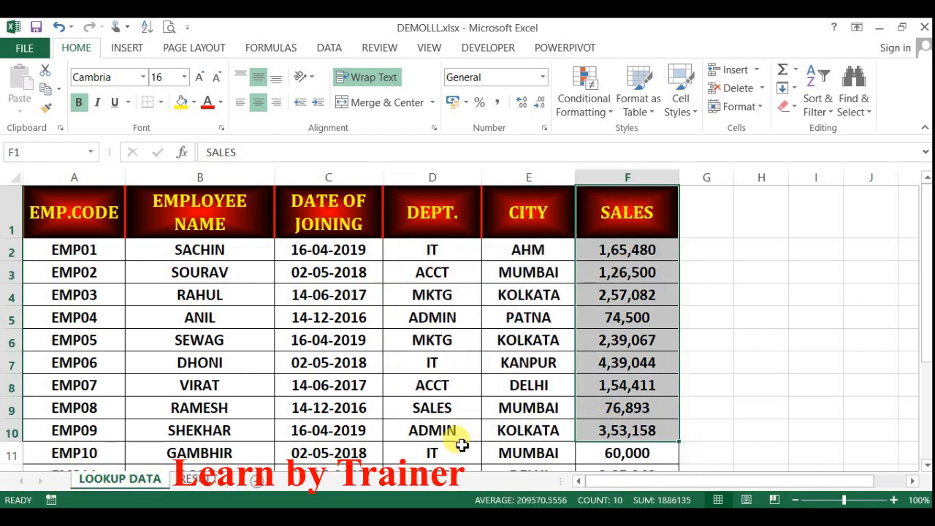
- Review the vertical layout of the employee code and employee name columns, and the first records across the table
{"action": "left_click", "coordinate": [293, 393]}
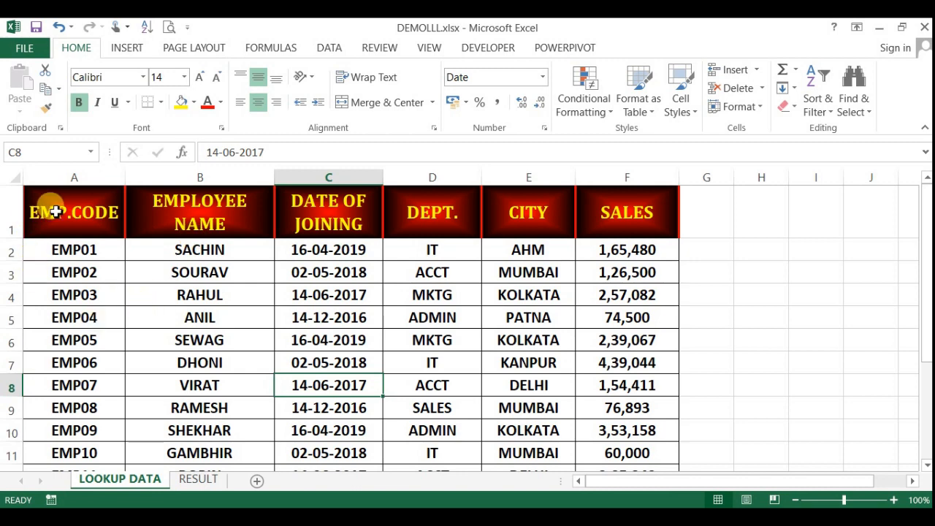
{"action": "left_click_drag", "start_coordinate": [55, 212], "coordinate": [56, 432]}
{"action": "left_click_drag", "start_coordinate": [217, 232], "coordinate": [220, 431]}
{"action": "left_click", "coordinate": [340, 385]}
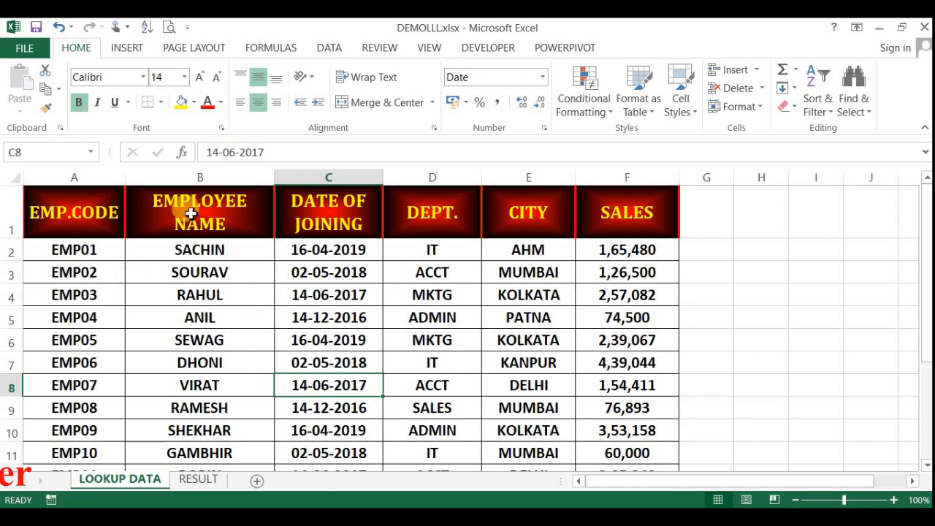
{"action": "left_click_drag", "start_coordinate": [190, 212], "coordinate": [217, 420]}
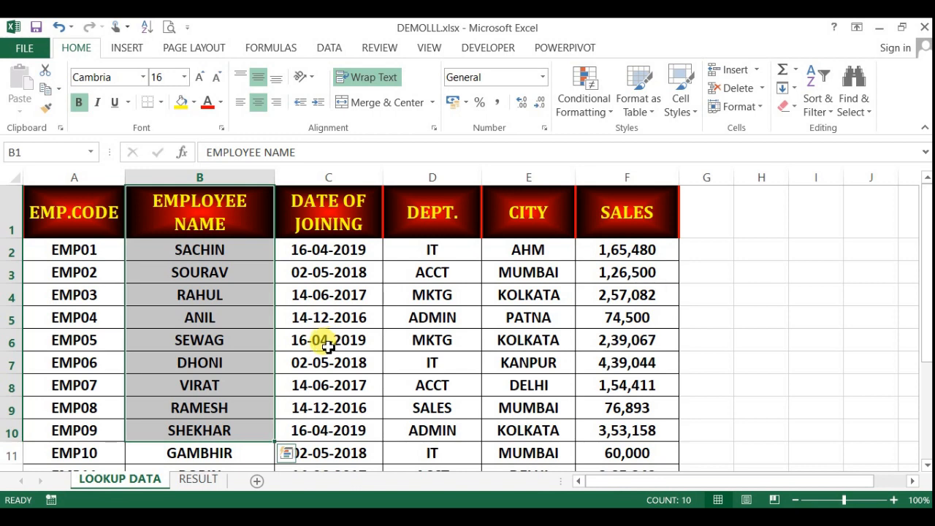
{"action": "left_click", "coordinate": [467, 312]}
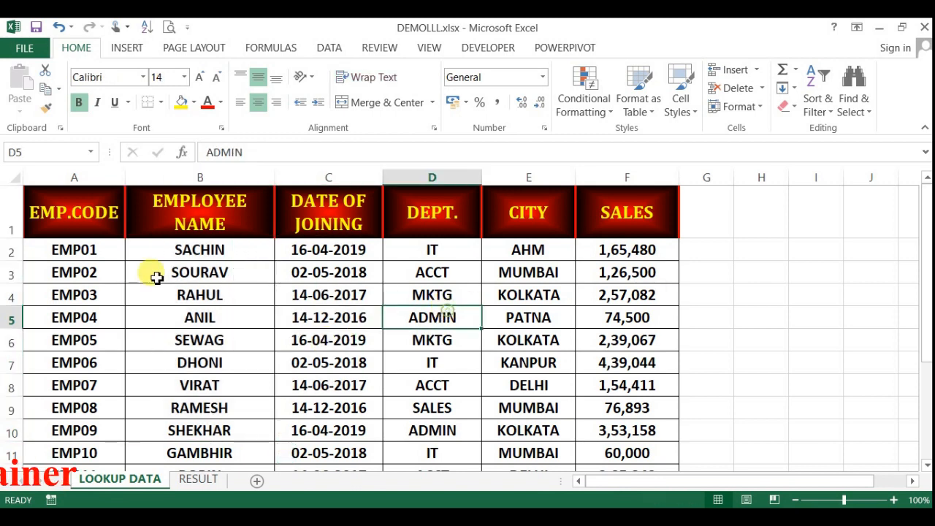
{"action": "left_click_drag", "start_coordinate": [94, 211], "coordinate": [71, 454]}
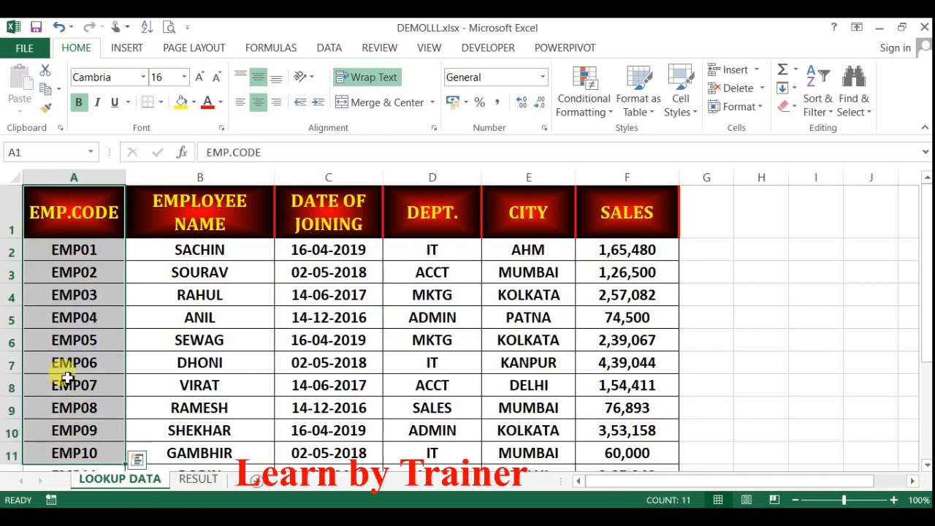
{"action": "left_click", "coordinate": [82, 205]}
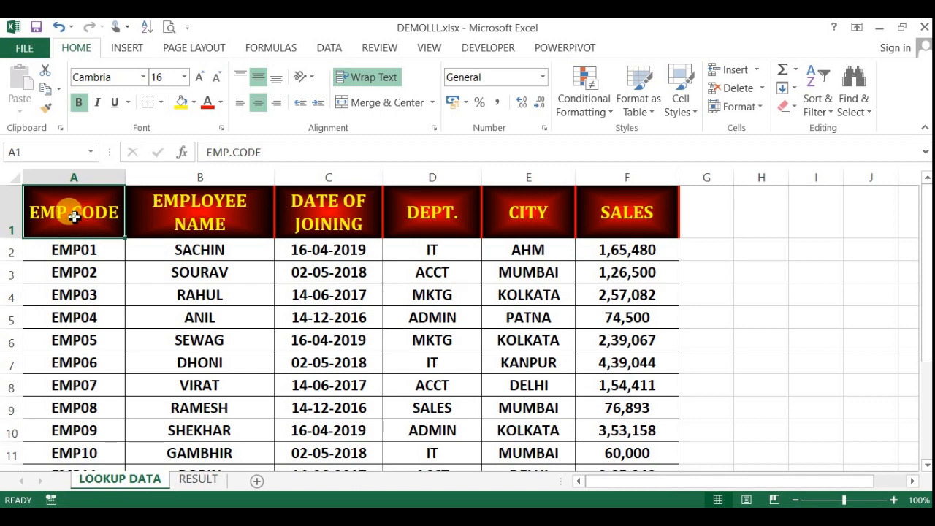
{"action": "left_click_drag", "start_coordinate": [66, 252], "coordinate": [833, 272]}
{"action": "left_click", "coordinate": [473, 326]}
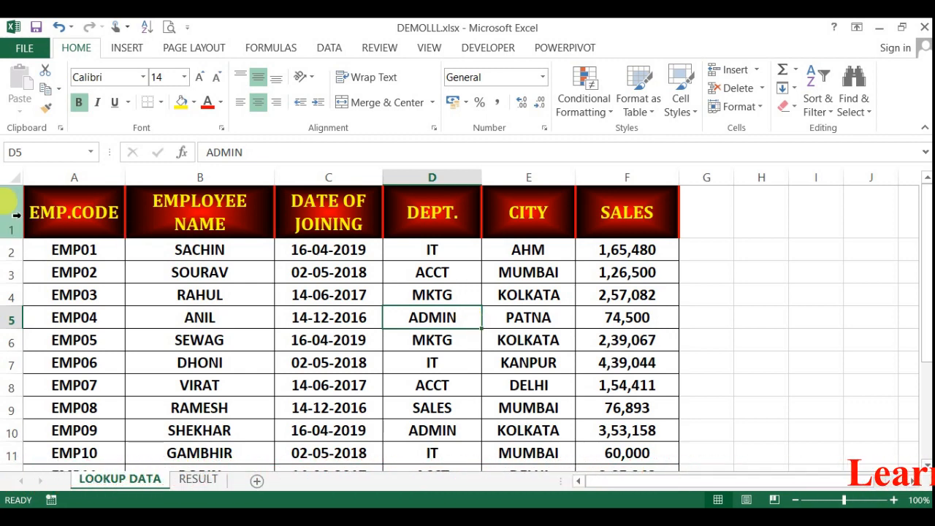
{"action": "left_click", "coordinate": [90, 226]}
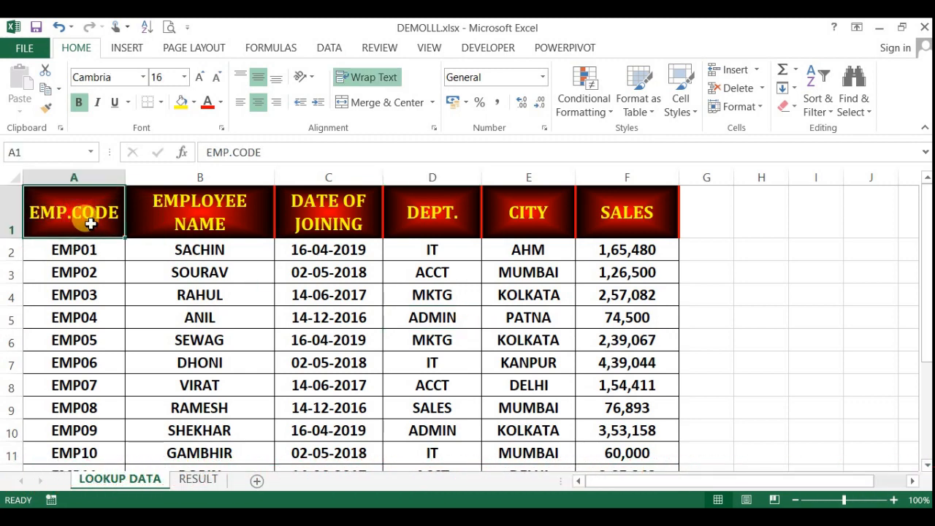
{"action": "key", "text": "ctrl+shift+Right"}
{"action": "key", "text": "ctrl+shift+Down"}
{"action": "key", "text": "ctrl+Home"}
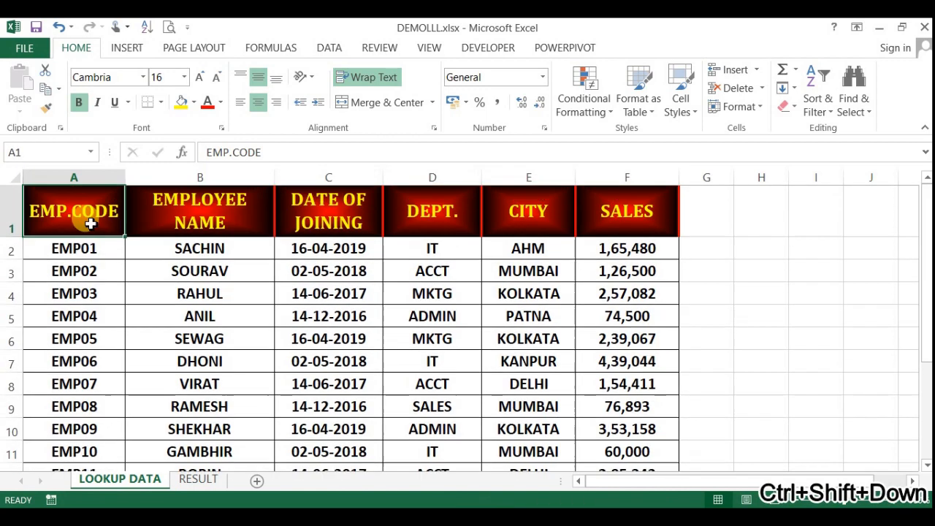
{"action": "key", "text": "Down"}
{"action": "key", "text": "Up"}
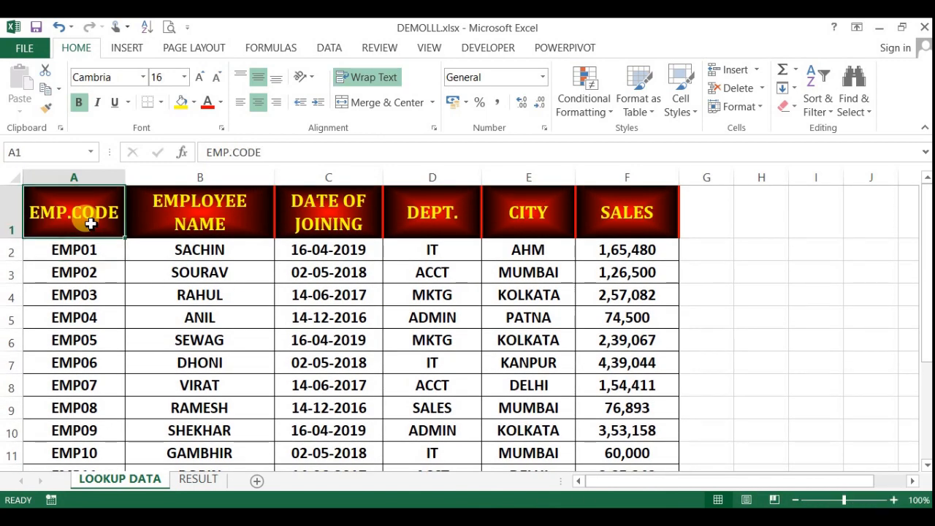
- Copy the whole employee table, A1:F18, including its header row
{"action": "key", "text": "ctrl+shift+Right"}
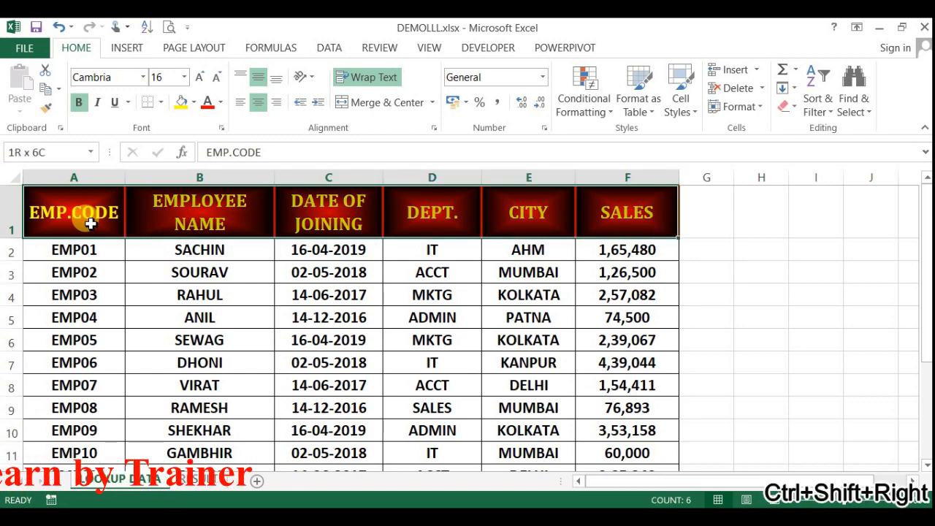
{"action": "key", "text": "ctrl+shift+Down"}
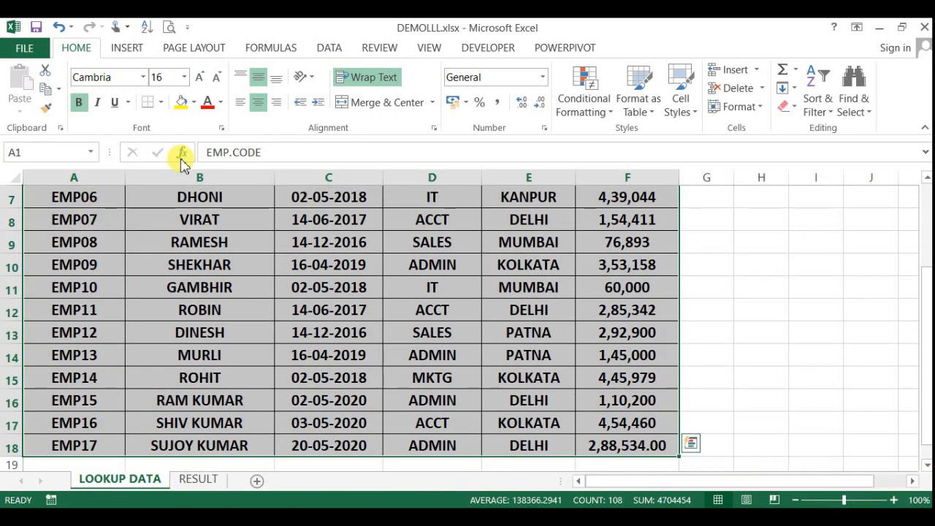
{"action": "scroll", "coordinate": [292, 307], "scroll_direction": "up", "scroll_amount": 2}
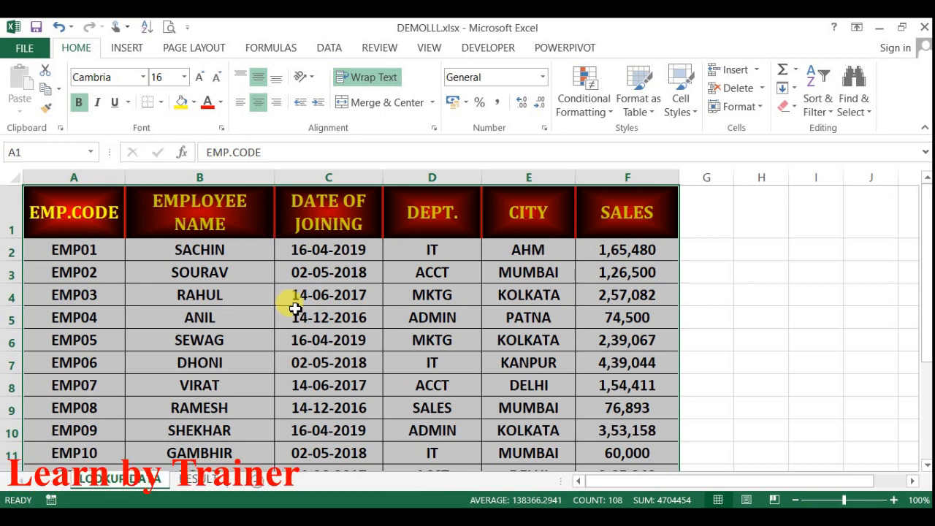
{"action": "key", "text": "ctrl+c"}
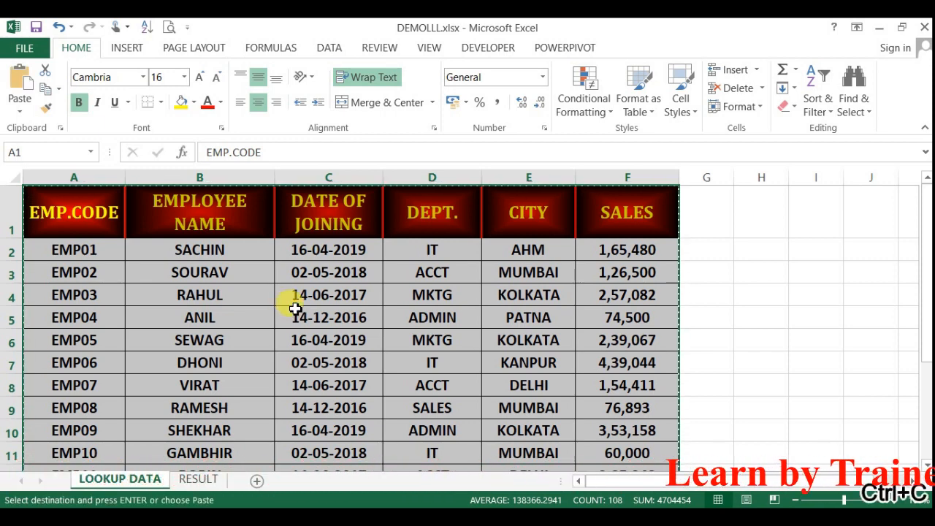
- Paste the copied table transposed below the original, starting at cell A23, and clear the copy marquee
{"action": "scroll", "coordinate": [925, 465], "scroll_direction": "down", "scroll_amount": 3}
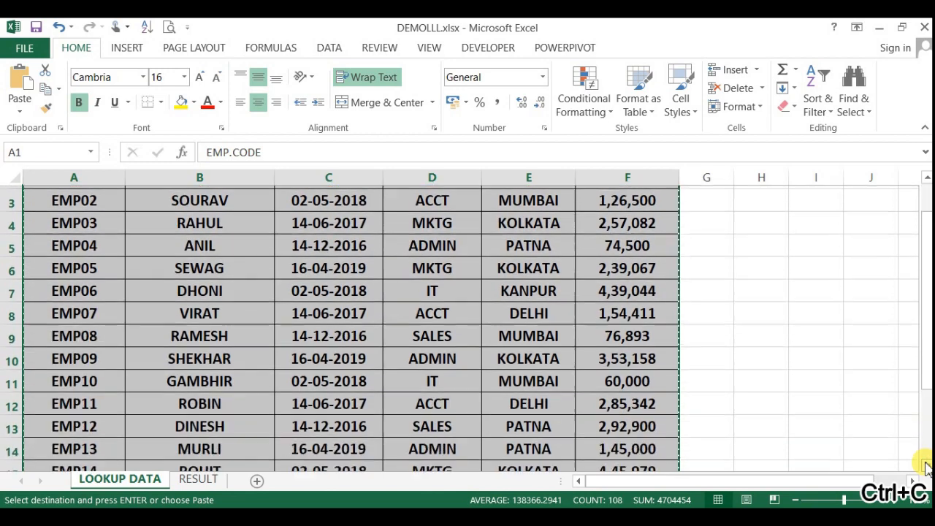
{"action": "scroll", "coordinate": [925, 465], "scroll_direction": "down", "scroll_amount": 2}
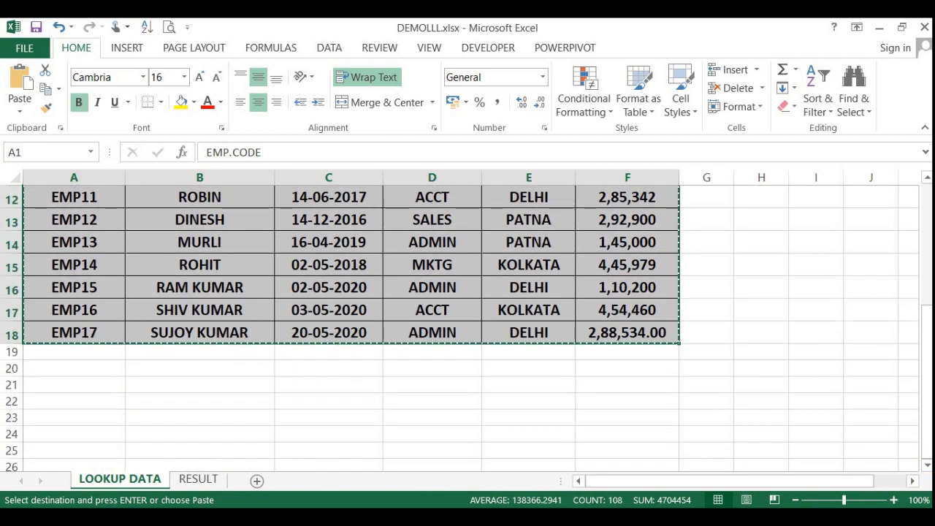
{"action": "left_click", "coordinate": [54, 417]}
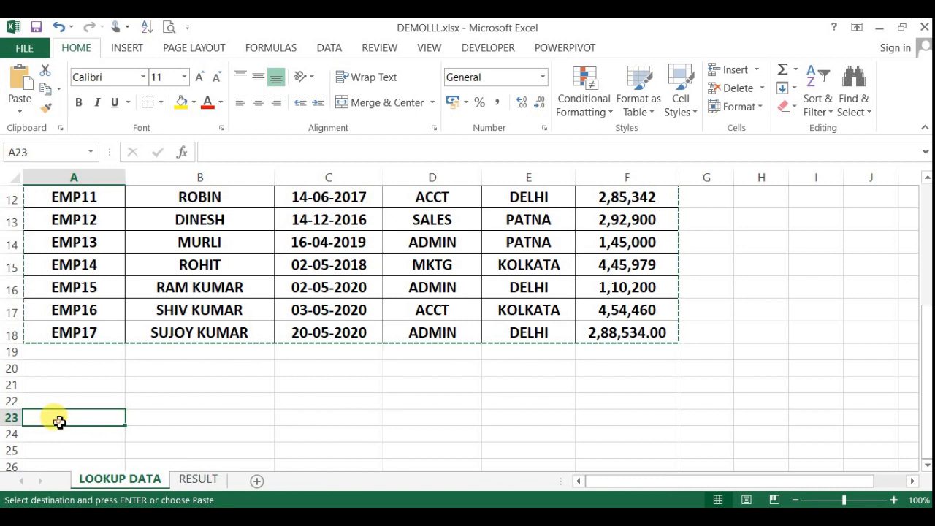
{"action": "right_click", "coordinate": [59, 421]}
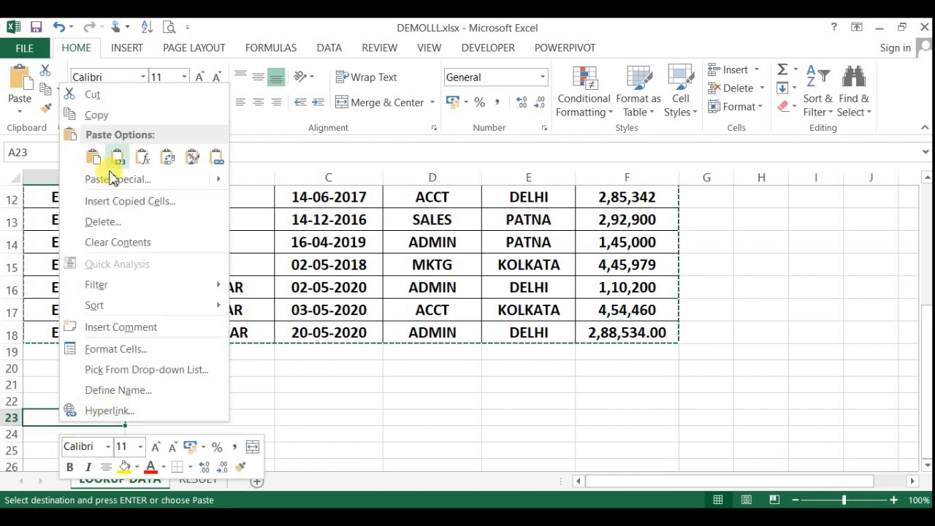
{"action": "mouse_move", "coordinate": [111, 186]}
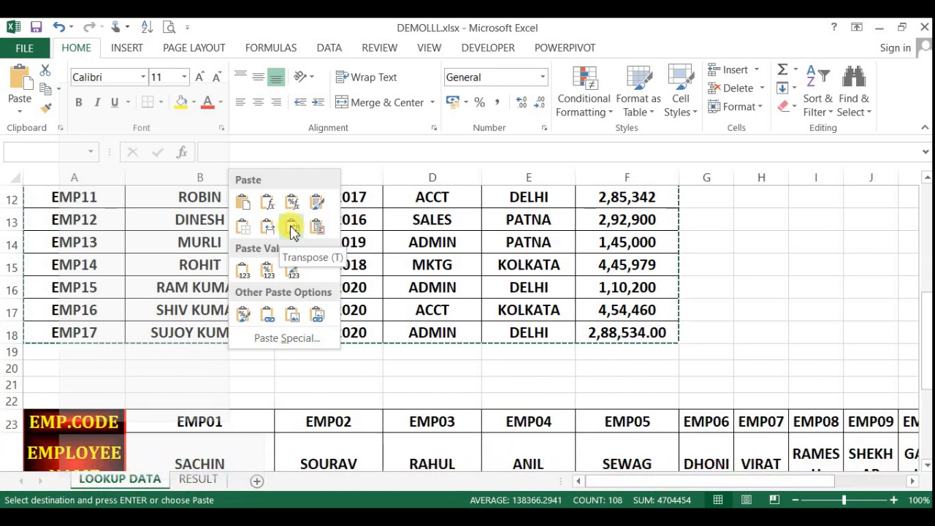
{"action": "left_click", "coordinate": [291, 229]}
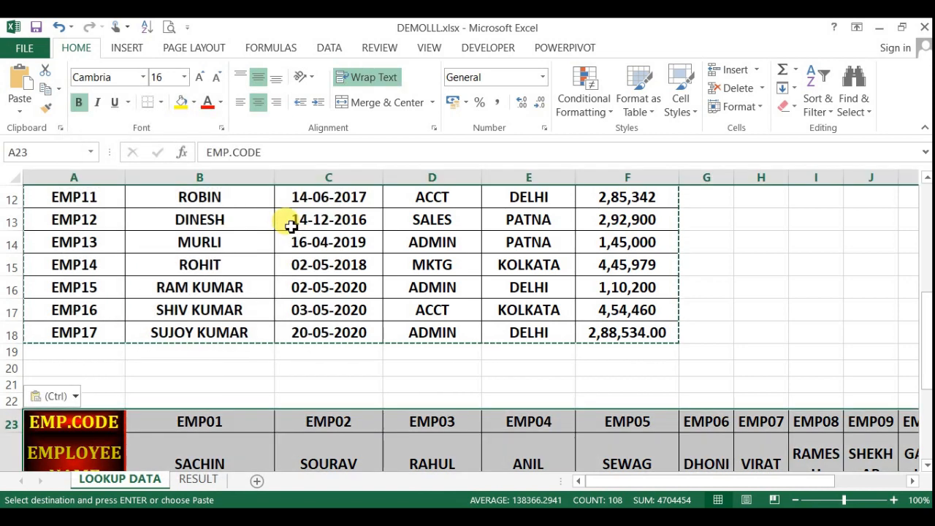
{"action": "key", "text": "Escape"}
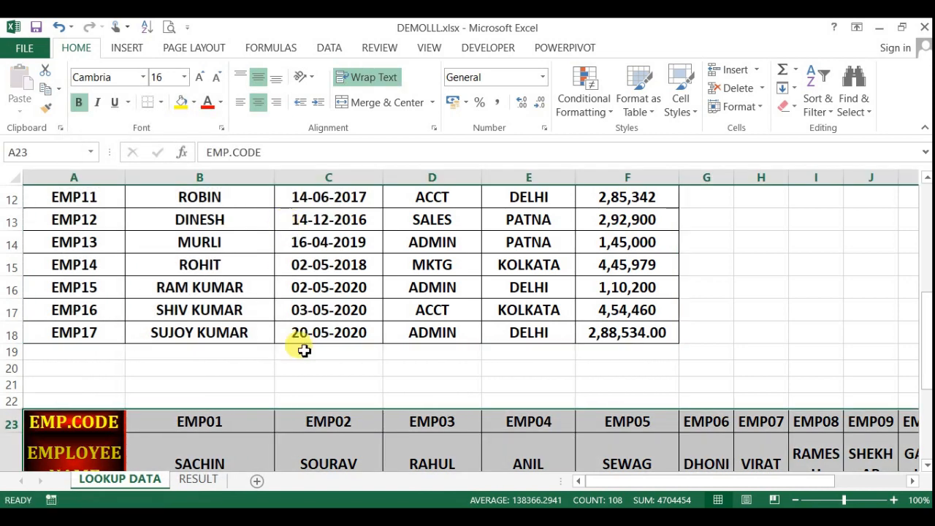
- AutoFit the widths of columns A through R to their contents
{"action": "left_click", "coordinate": [308, 385]}
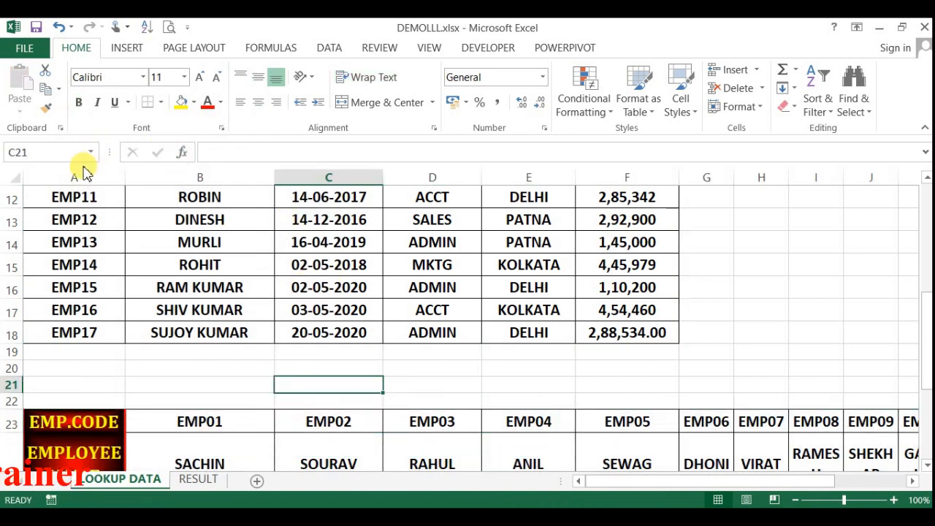
{"action": "left_click_drag", "start_coordinate": [74, 178], "coordinate": [761, 301]}
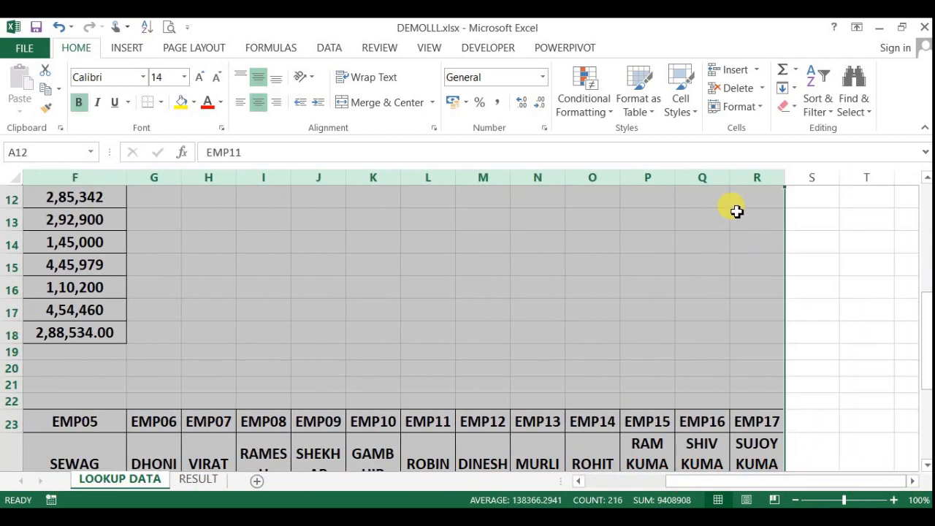
{"action": "double_click", "coordinate": [730, 175]}
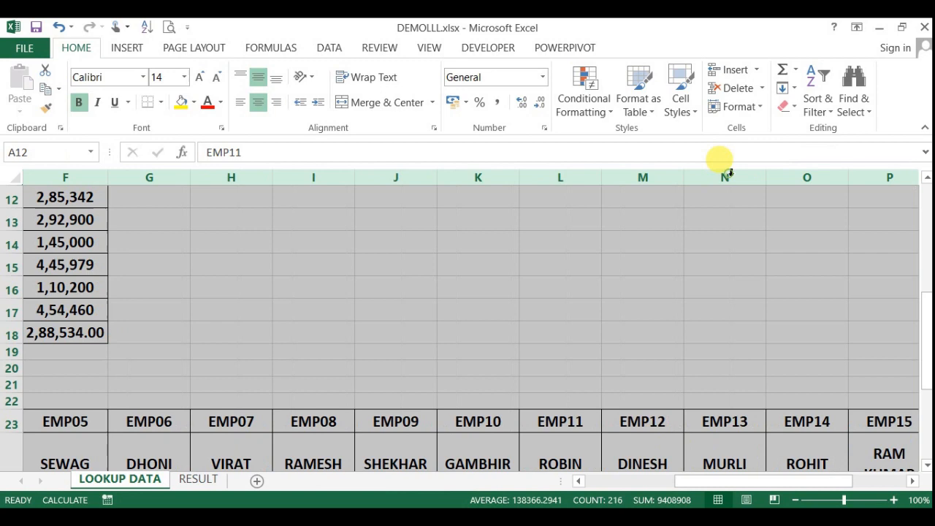
- Review the header and first five records in the employee code and employee name columns of the vertical table
{"action": "left_click", "coordinate": [594, 352]}
{"action": "left_click_drag", "start_coordinate": [698, 488], "coordinate": [581, 480]}
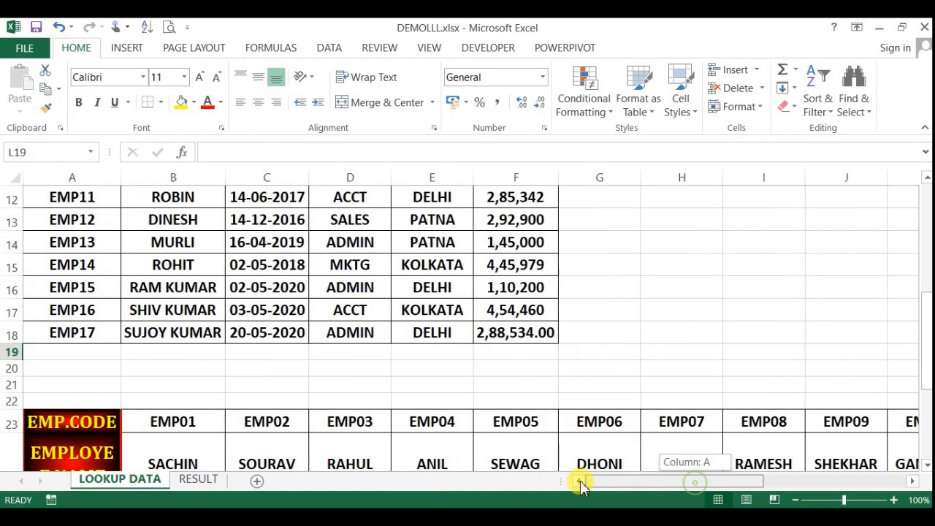
{"action": "scroll", "coordinate": [414, 301], "scroll_direction": "up", "scroll_amount": 4}
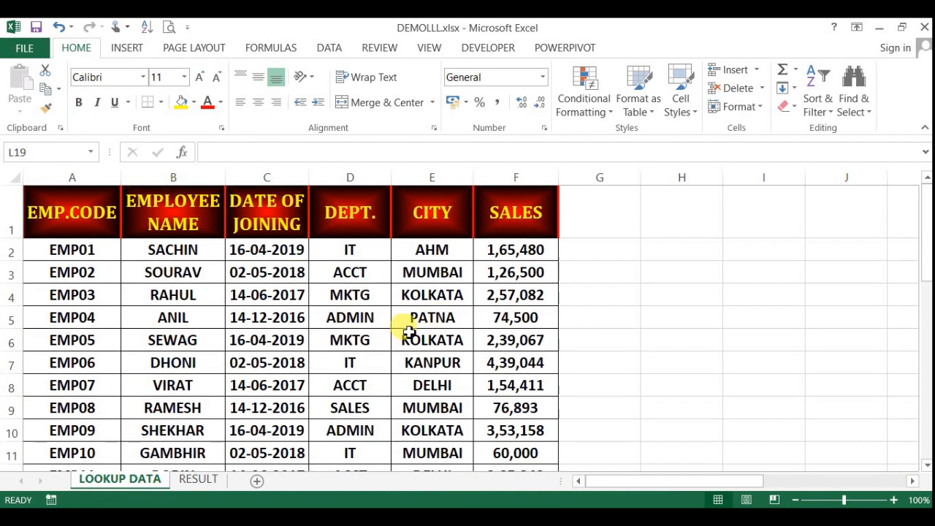
{"action": "left_click_drag", "start_coordinate": [89, 225], "coordinate": [81, 340]}
{"action": "left_click_drag", "start_coordinate": [172, 220], "coordinate": [172, 340]}
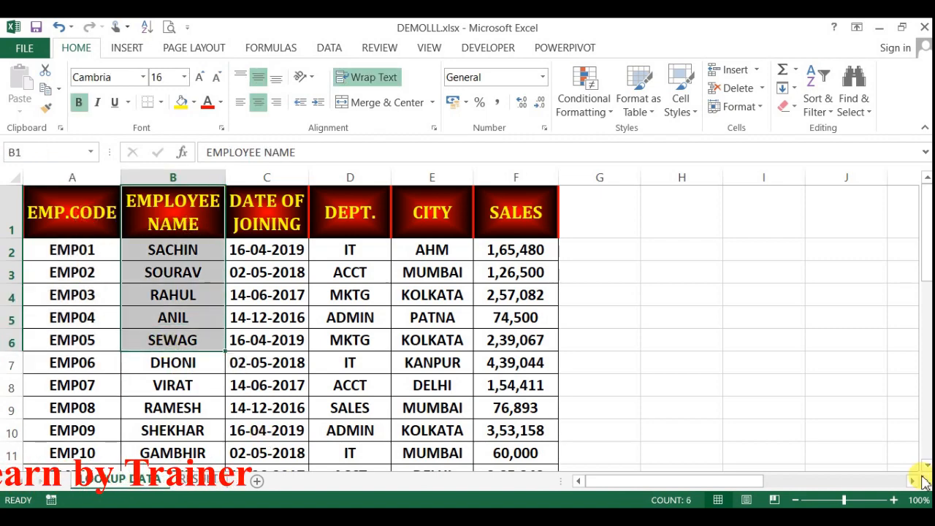
- Examine the employee code, employee name and date of joining rows of the transposed table, rows 23 to 25
{"action": "left_click", "coordinate": [927, 464]}
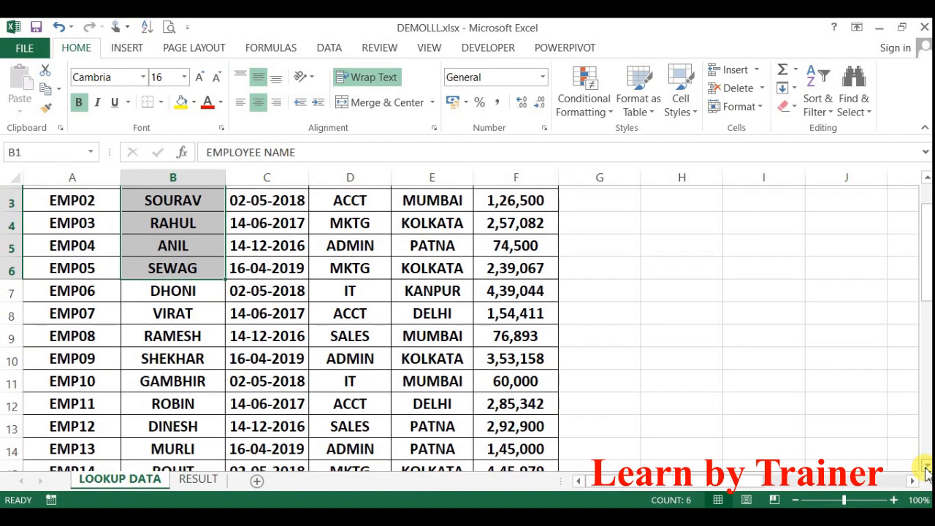
{"action": "left_click", "coordinate": [927, 466]}
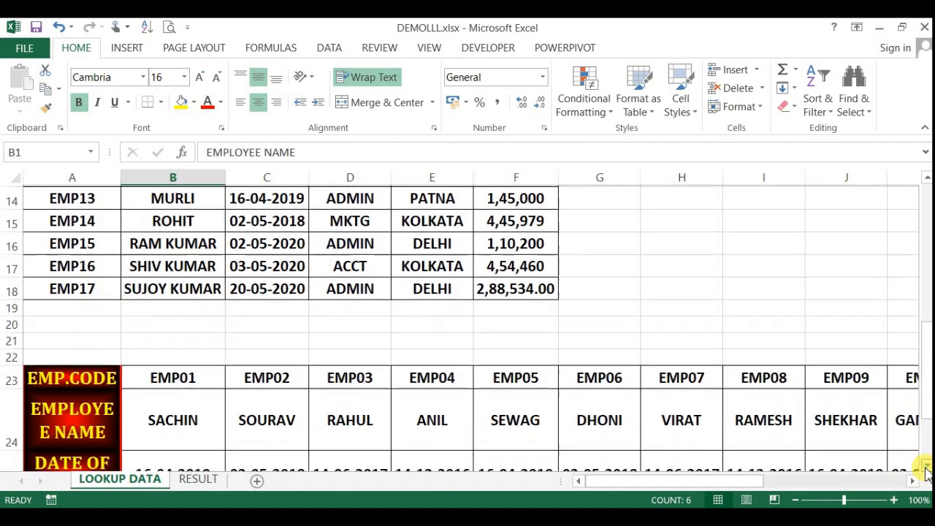
{"action": "left_click", "coordinate": [45, 358]}
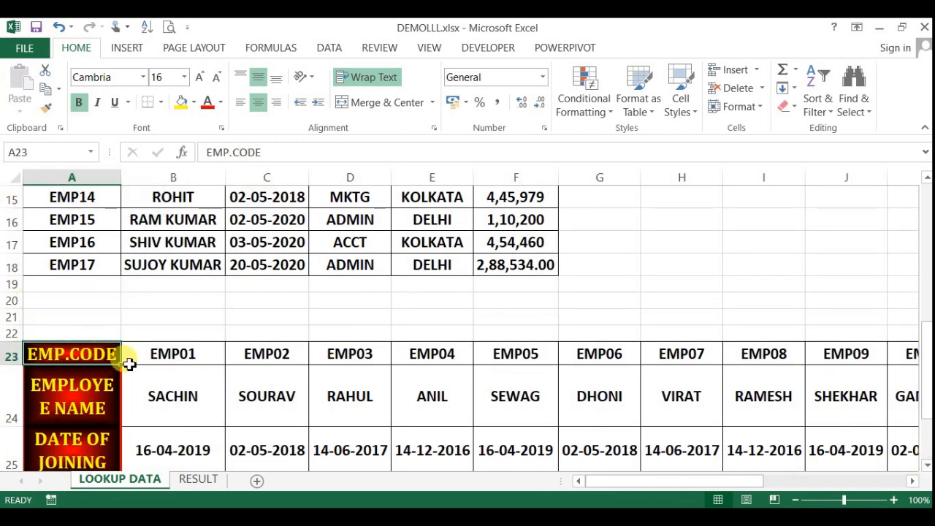
{"action": "left_click_drag", "start_coordinate": [173, 358], "coordinate": [682, 354]}
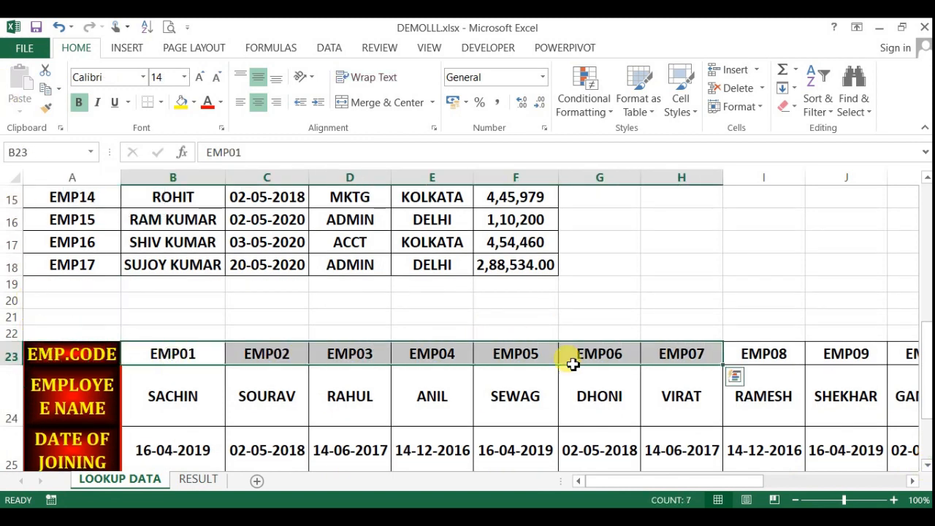
{"action": "left_click", "coordinate": [38, 385]}
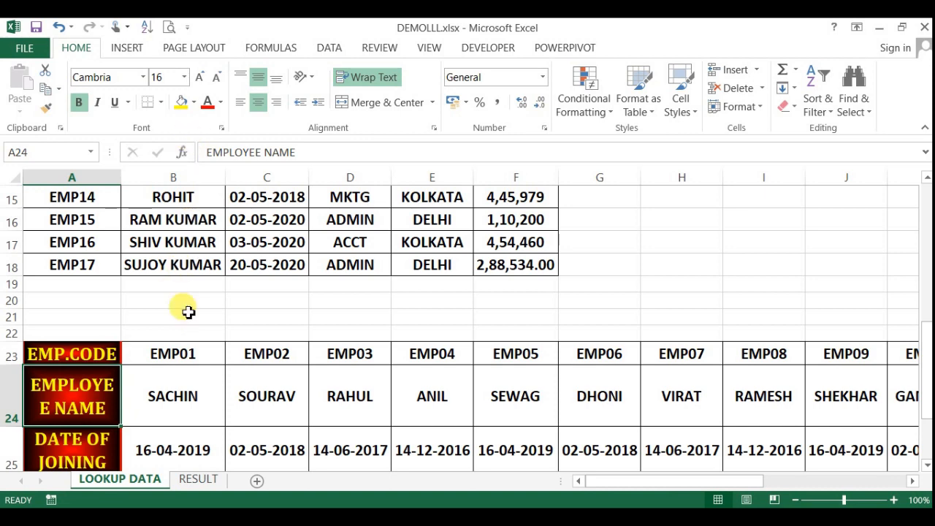
{"action": "left_click_drag", "start_coordinate": [154, 398], "coordinate": [621, 412]}
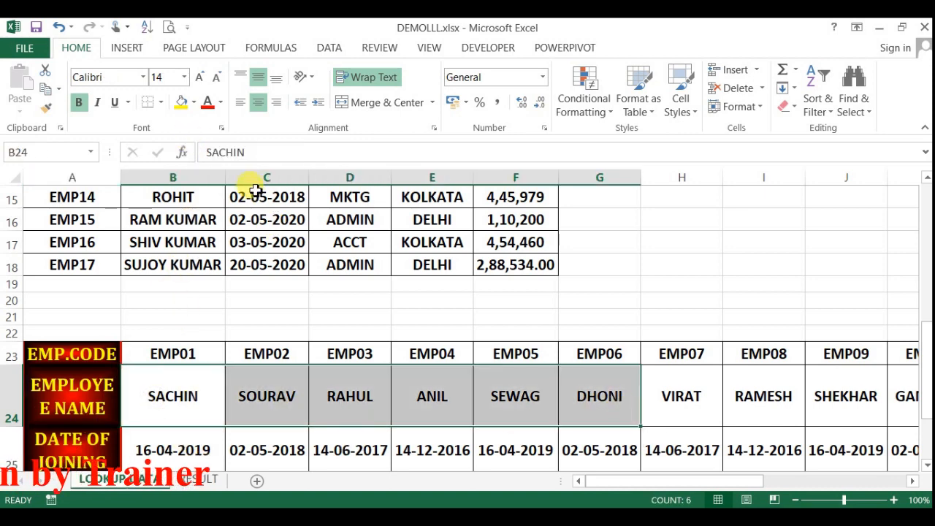
{"action": "left_click_drag", "start_coordinate": [250, 191], "coordinate": [257, 329]}
{"action": "left_click_drag", "start_coordinate": [170, 449], "coordinate": [526, 453]}
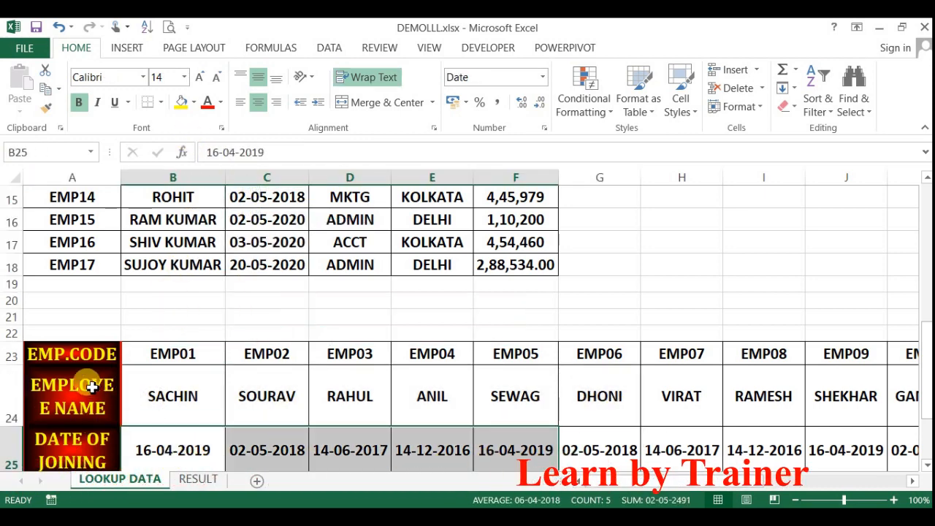
- Check the horizontal extent of the transposed table from its employee code header to the last employee and back
{"action": "left_click", "coordinate": [79, 356]}
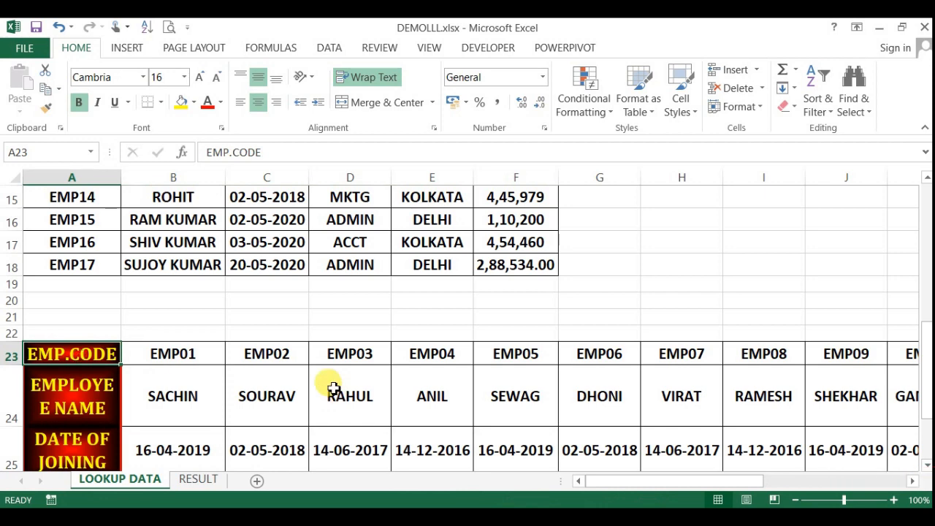
{"action": "key", "text": "ctrl+Right"}
{"action": "key", "text": "Down"}
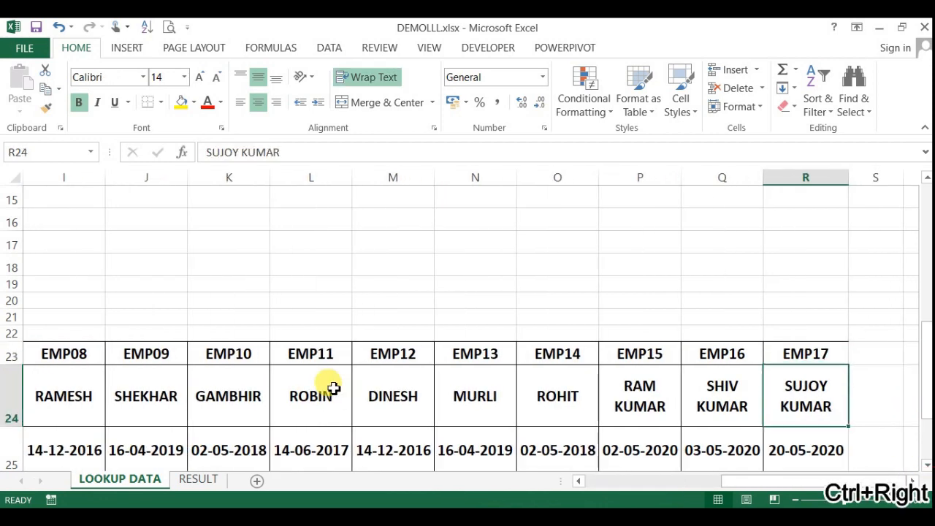
{"action": "key", "text": "ctrl+Left"}
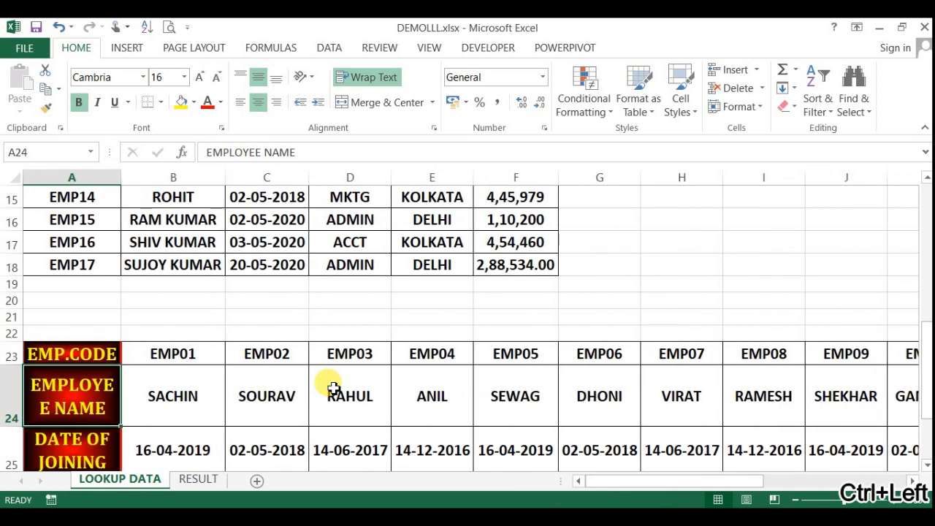
- Compare the layout of the vertical table with that of the transposed table starting at row 23
{"action": "scroll", "coordinate": [332, 387], "scroll_direction": "up", "scroll_amount": 5}
{"action": "left_click", "coordinate": [332, 391]}
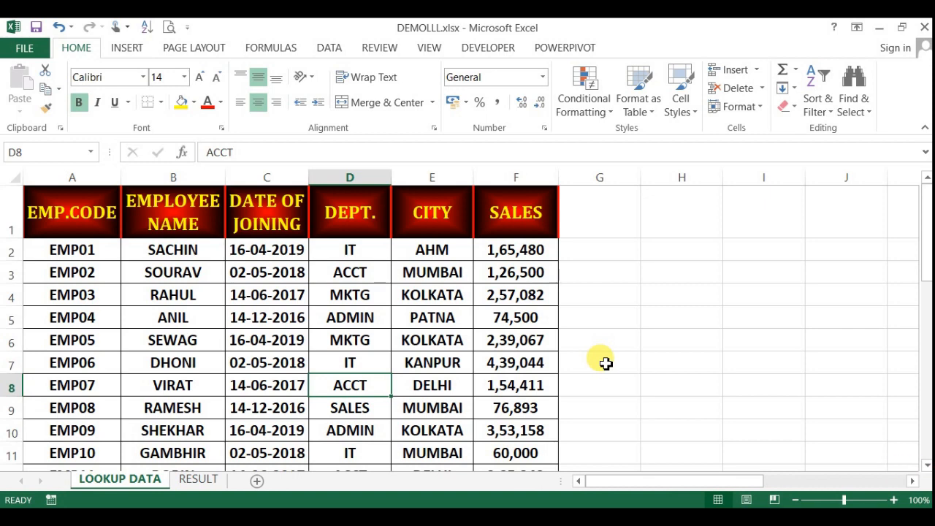
{"action": "left_click", "coordinate": [355, 333]}
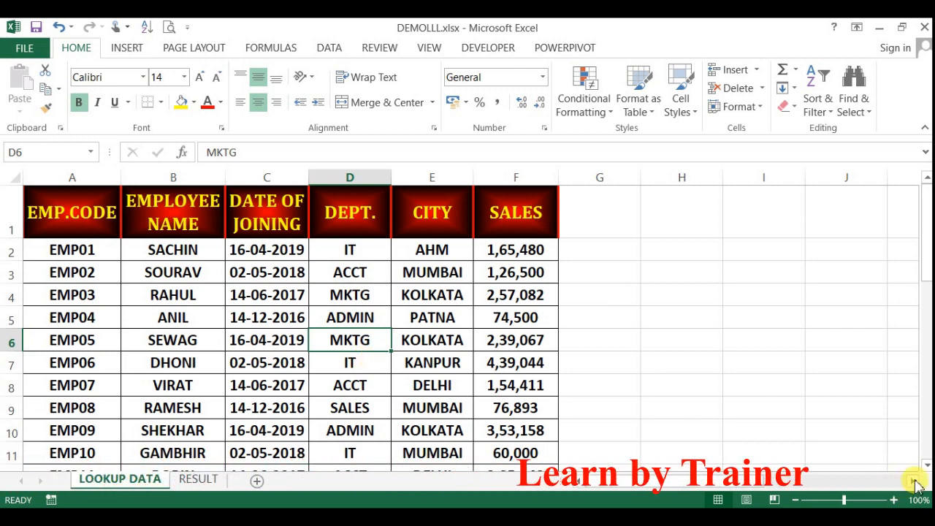
{"action": "scroll", "coordinate": [922, 456], "scroll_direction": "down", "scroll_amount": 4}
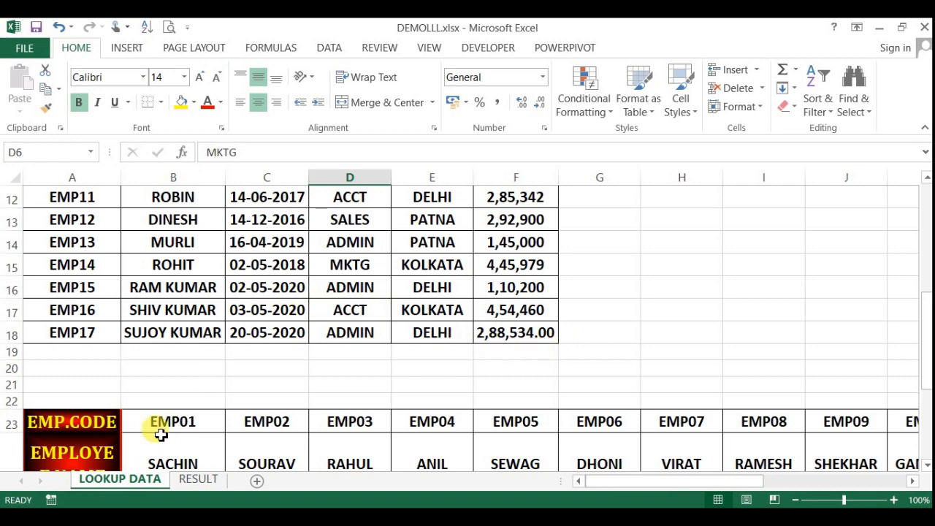
{"action": "left_click", "coordinate": [192, 439]}
{"action": "scroll", "coordinate": [198, 437], "scroll_direction": "up", "scroll_amount": 4}
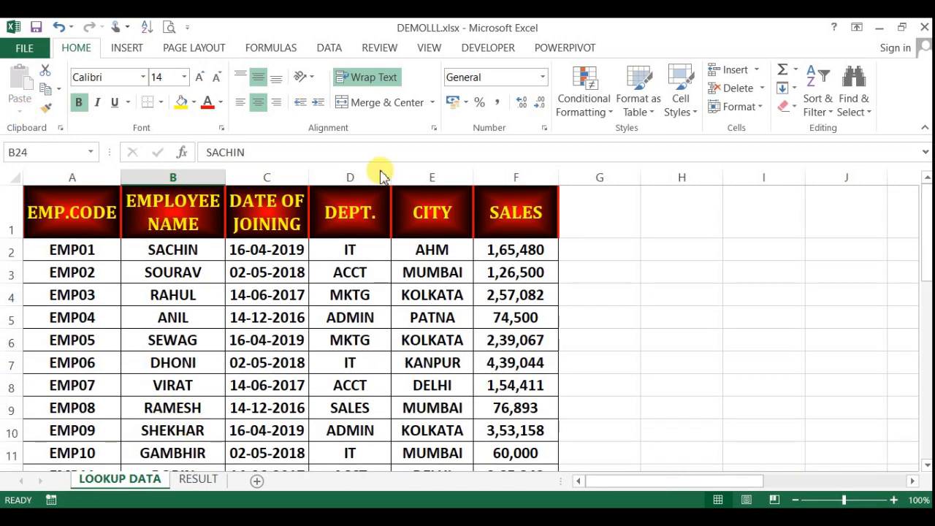
- Examine the vertical table column by column, from employee code through employee name to date of joining
{"action": "left_click", "coordinate": [264, 221]}
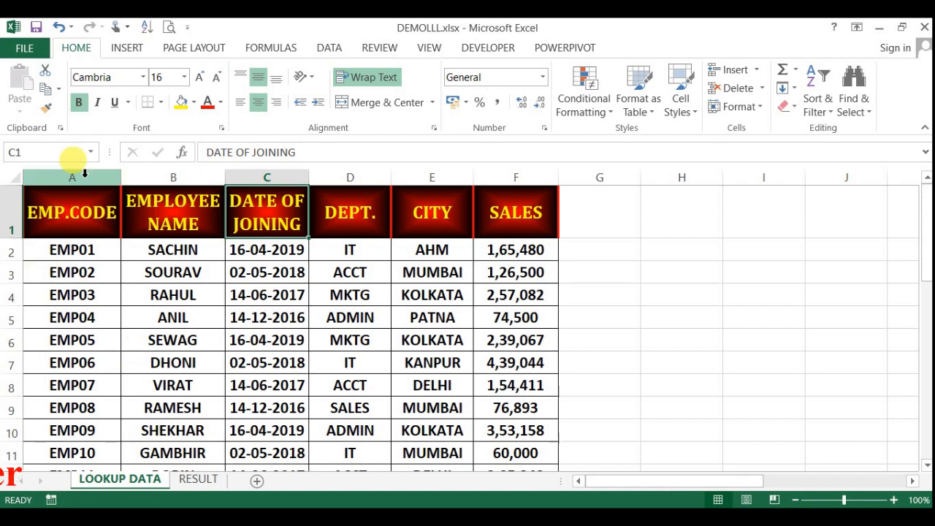
{"action": "left_click", "coordinate": [84, 175]}
{"action": "left_click", "coordinate": [173, 178]}
{"action": "left_click", "coordinate": [278, 177]}
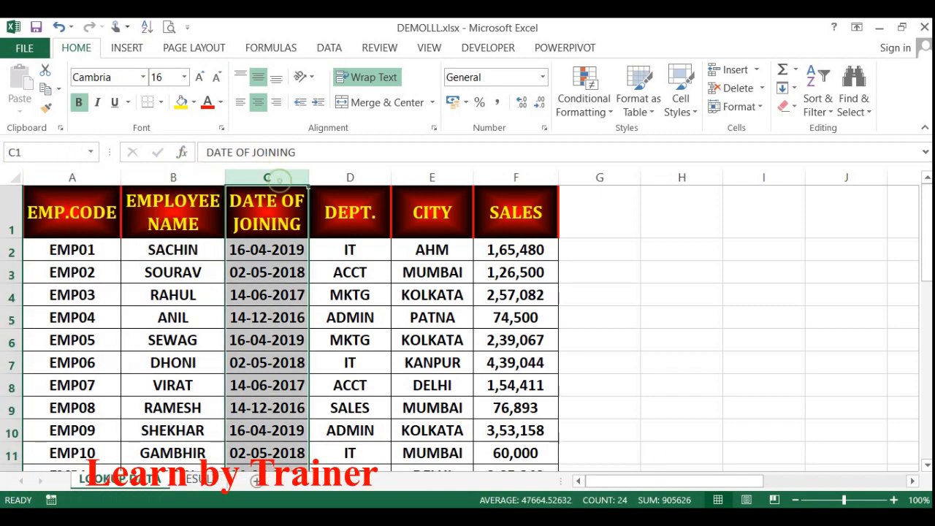
- Inspect the transposed employee name row, row 24, from its header past the last employee and back
{"action": "scroll", "coordinate": [925, 459], "scroll_direction": "down", "scroll_amount": 8}
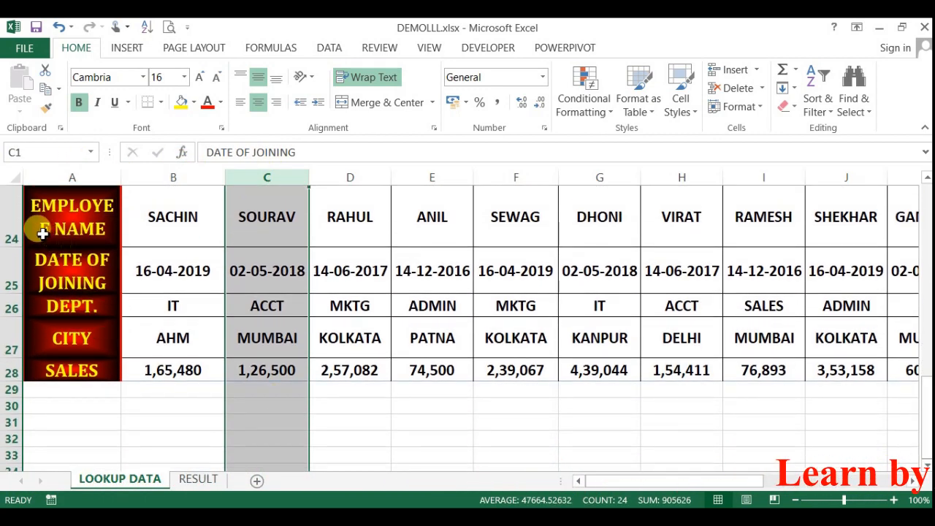
{"action": "left_click", "coordinate": [73, 229]}
{"action": "left_click", "coordinate": [202, 213]}
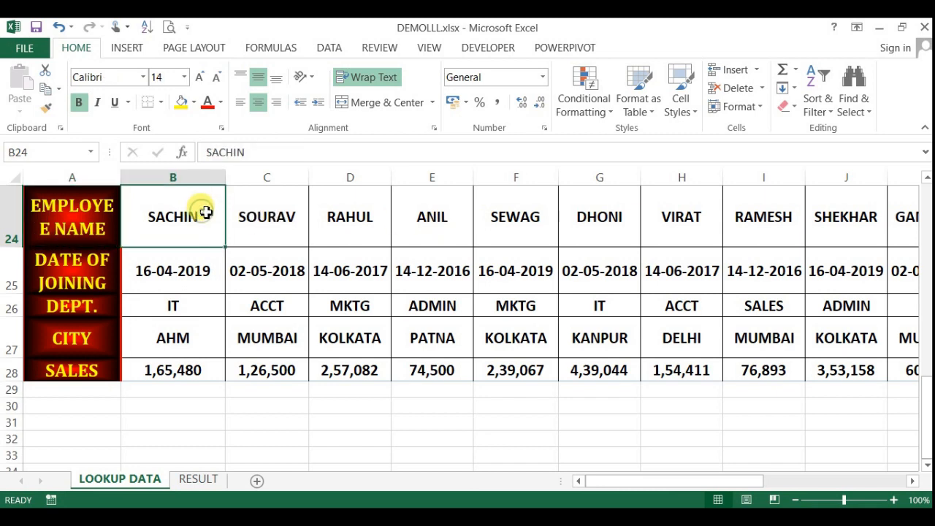
{"action": "key", "text": "ctrl+Right"}
{"action": "key", "text": "Right"}
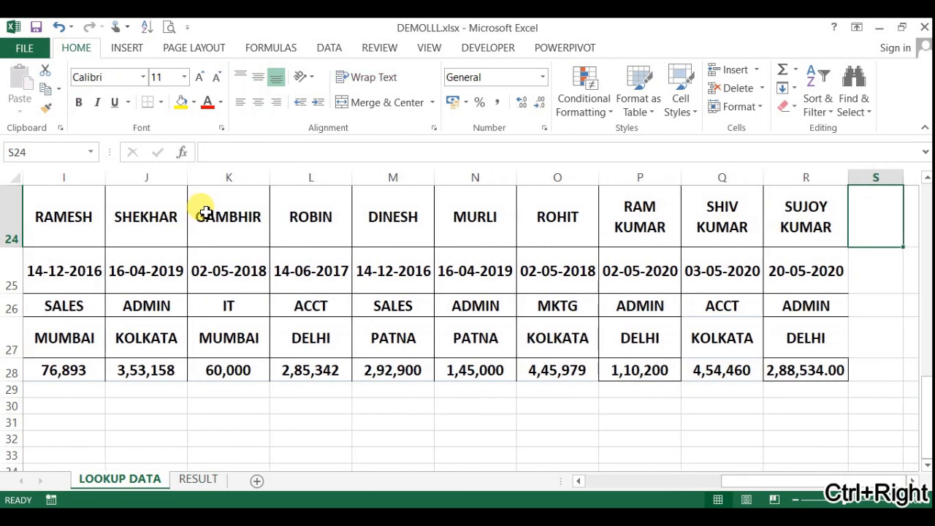
{"action": "key", "text": "Left"}
{"action": "key", "text": "Right"}
{"action": "key", "text": "Right"}
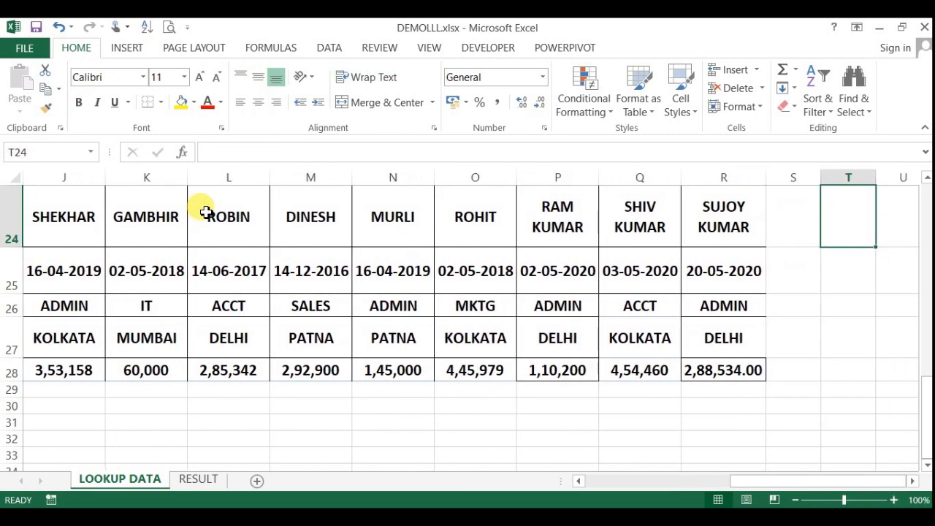
{"action": "key", "text": "Left"}
{"action": "key", "text": "Left"}
{"action": "key", "text": "ctrl+Left"}
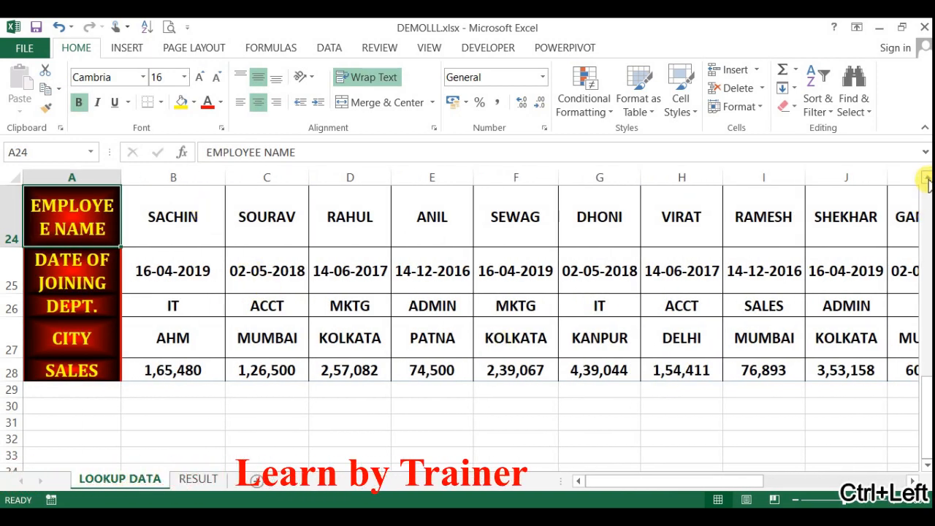
- Look over the date of joining row within the complete transposed table, rows 23 to 28
{"action": "scroll", "coordinate": [926, 182], "scroll_direction": "up", "scroll_amount": 1}
{"action": "left_click", "coordinate": [275, 319]}
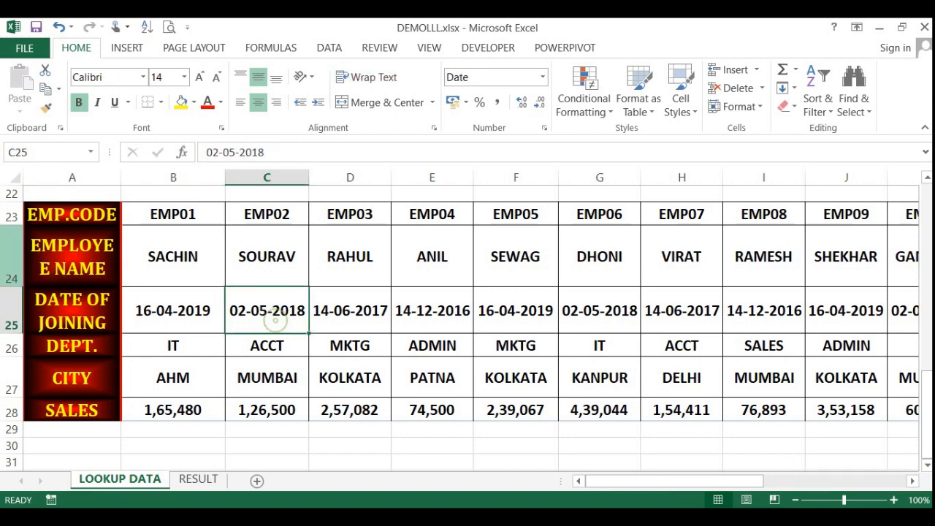
{"action": "left_click", "coordinate": [927, 180]}
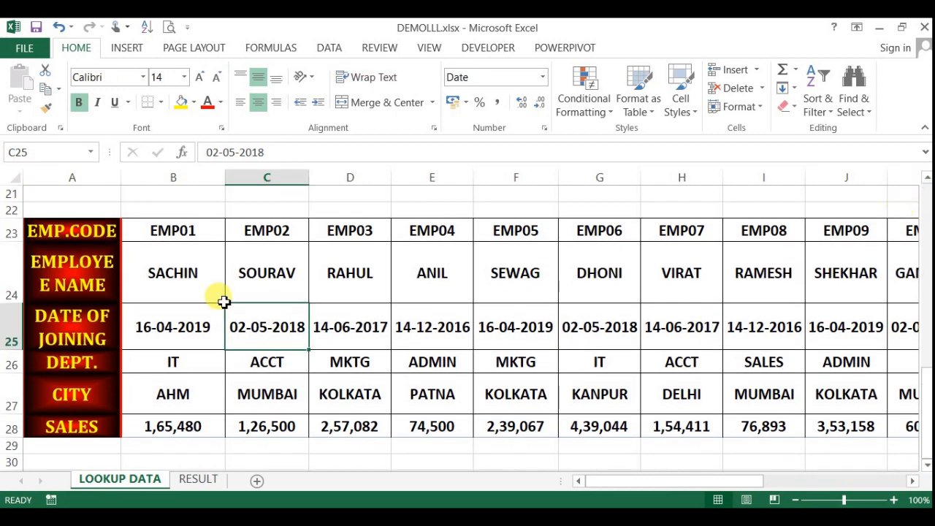
{"action": "left_click", "coordinate": [512, 322]}
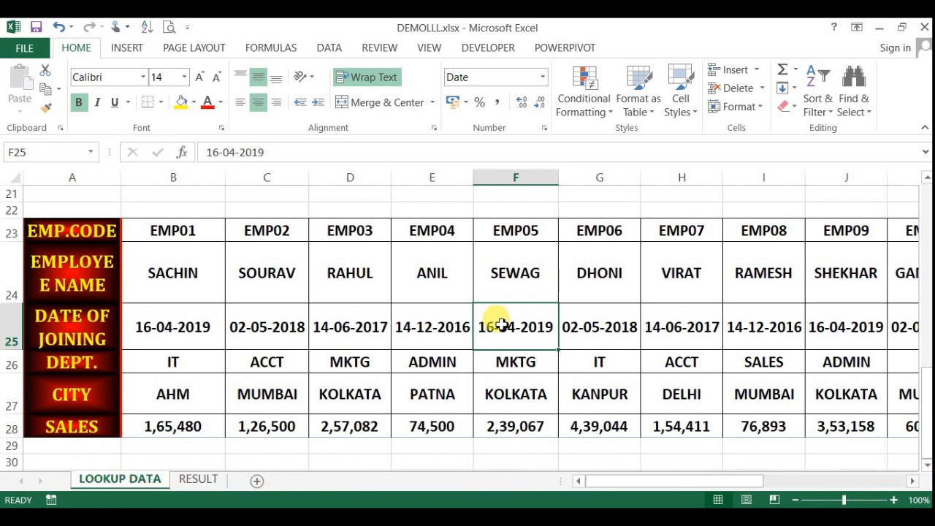
- Review columns A through D of the vertical table in turn, and the first record's sales cell, F2
{"action": "scroll", "coordinate": [497, 323], "scroll_direction": "up", "scroll_amount": 7}
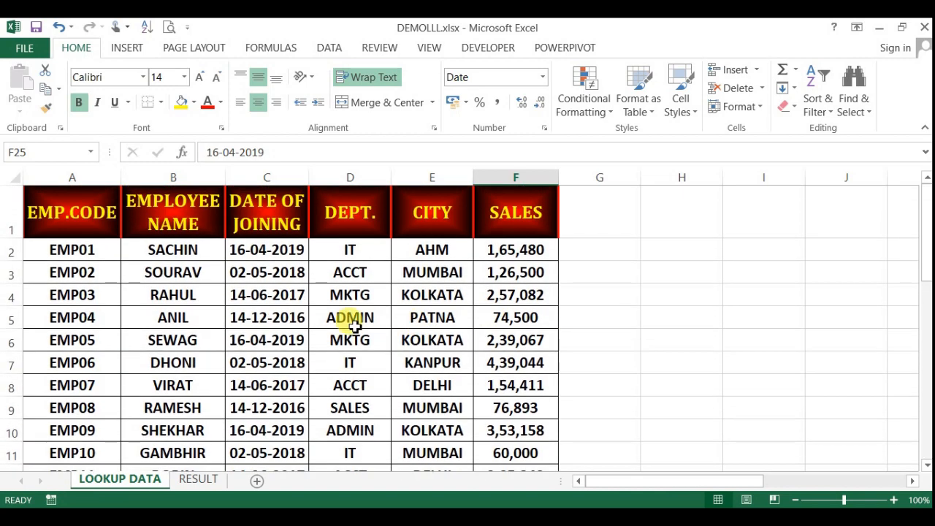
{"action": "left_click", "coordinate": [301, 297]}
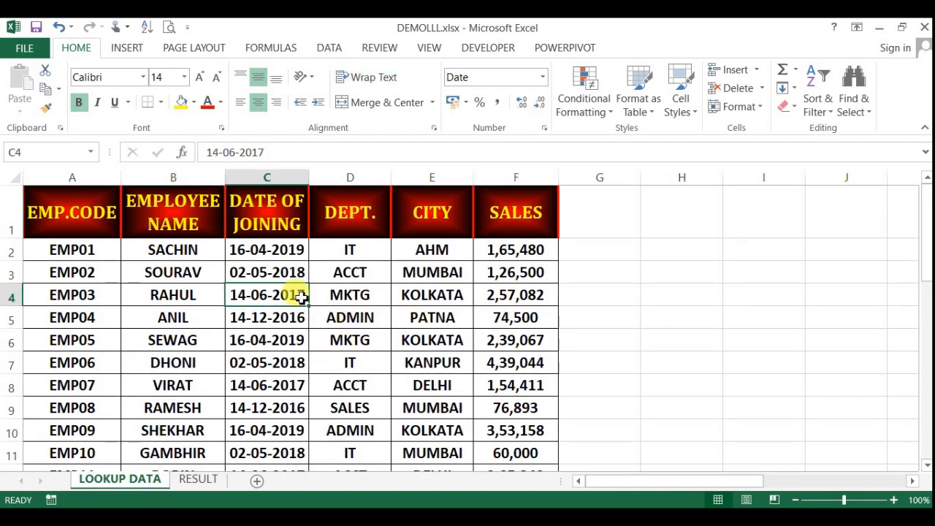
{"action": "left_click", "coordinate": [75, 178]}
{"action": "left_click", "coordinate": [173, 178]}
{"action": "left_click", "coordinate": [291, 178]}
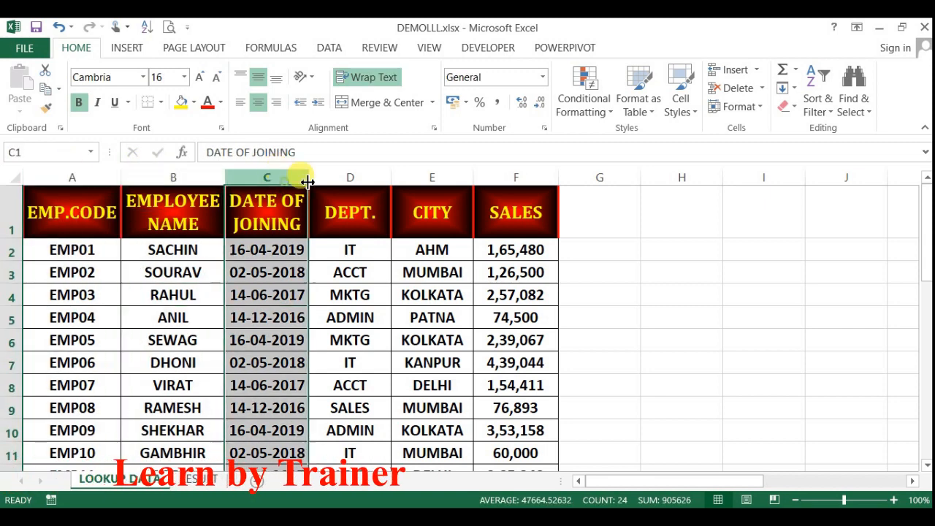
{"action": "left_click", "coordinate": [344, 178]}
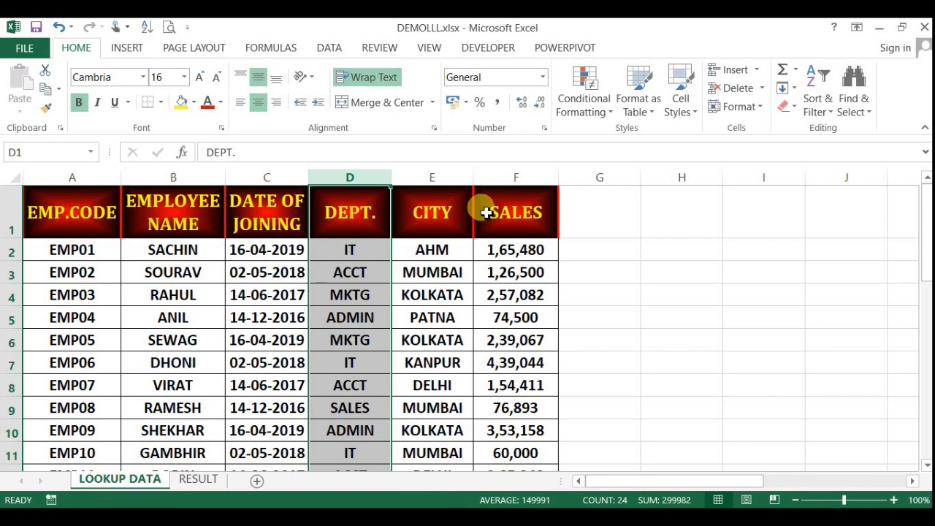
{"action": "left_click", "coordinate": [511, 251]}
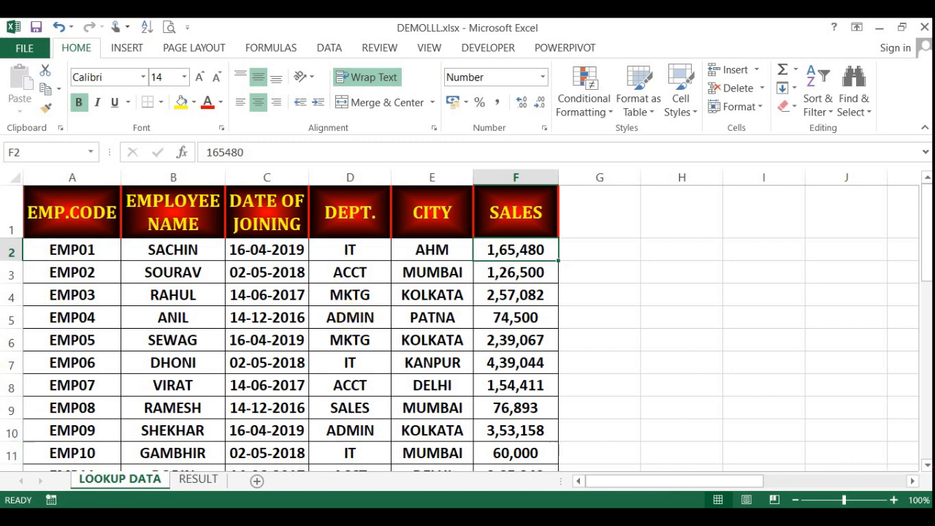
- Open the RESULT sheet, review its header row C3:H3, and select the empty employee code cell C4
{"action": "left_click", "coordinate": [175, 484]}
{"action": "left_click", "coordinate": [370, 378]}
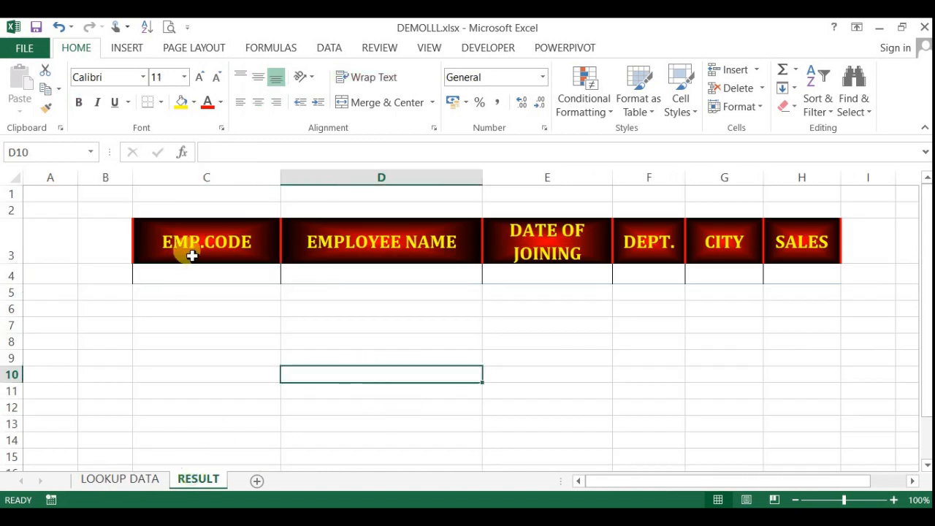
{"action": "left_click_drag", "start_coordinate": [190, 253], "coordinate": [809, 255]}
{"action": "left_click", "coordinate": [678, 387]}
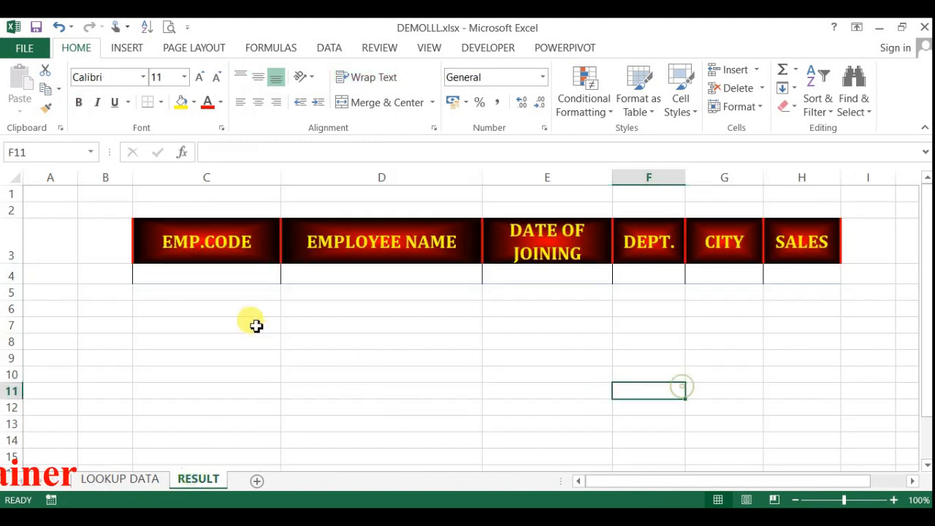
{"action": "left_click", "coordinate": [242, 277]}
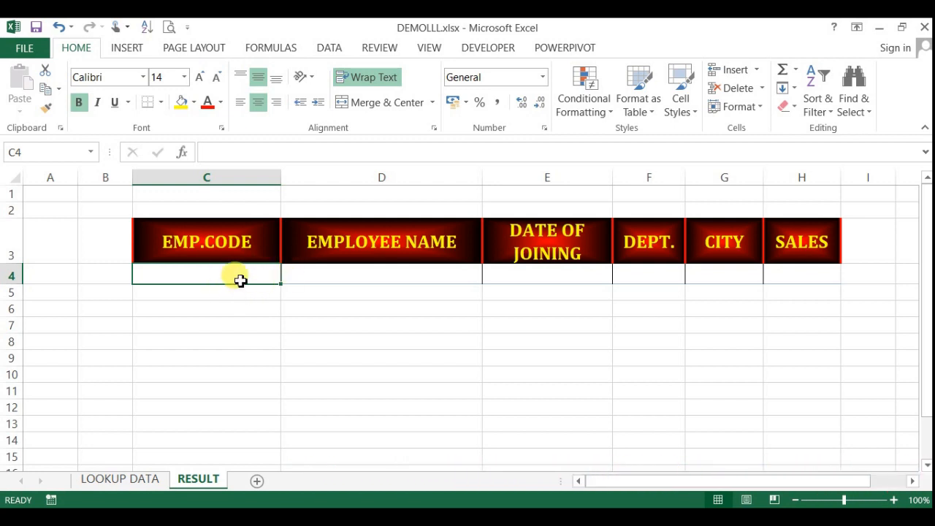
- Copy the header row C3:H3 to C8 as the header of a second result table
{"action": "left_click_drag", "start_coordinate": [306, 272], "coordinate": [769, 275]}
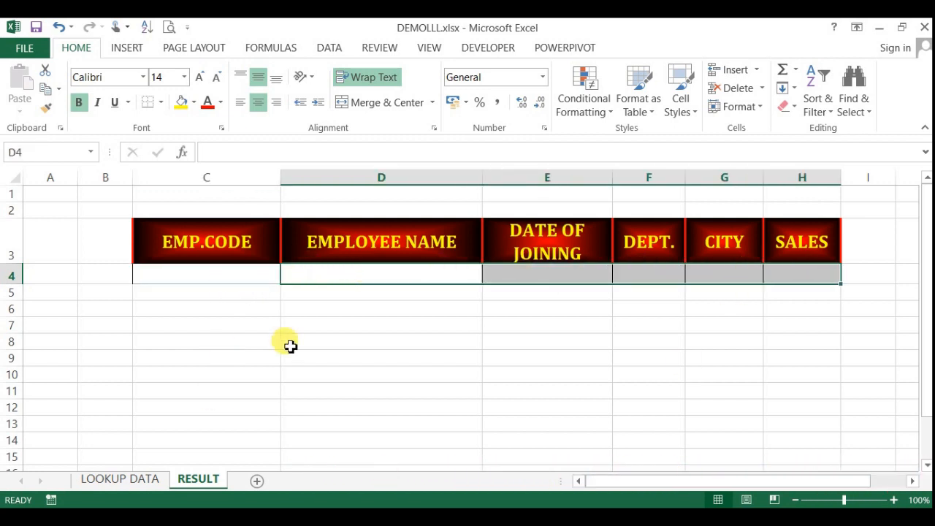
{"action": "left_click", "coordinate": [412, 355]}
{"action": "left_click_drag", "start_coordinate": [199, 239], "coordinate": [764, 260]}
{"action": "key", "text": "ctrl+c"}
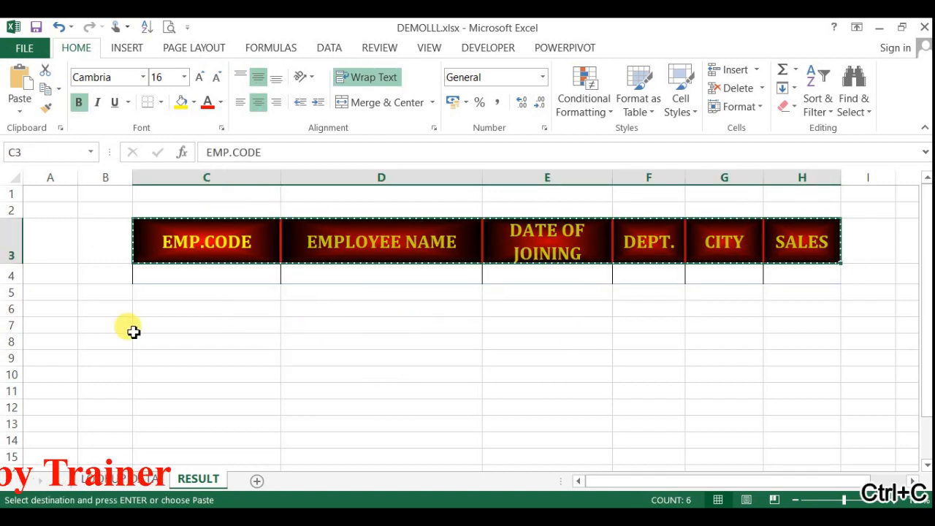
{"action": "left_click", "coordinate": [169, 342]}
{"action": "key", "text": "ctrl+v"}
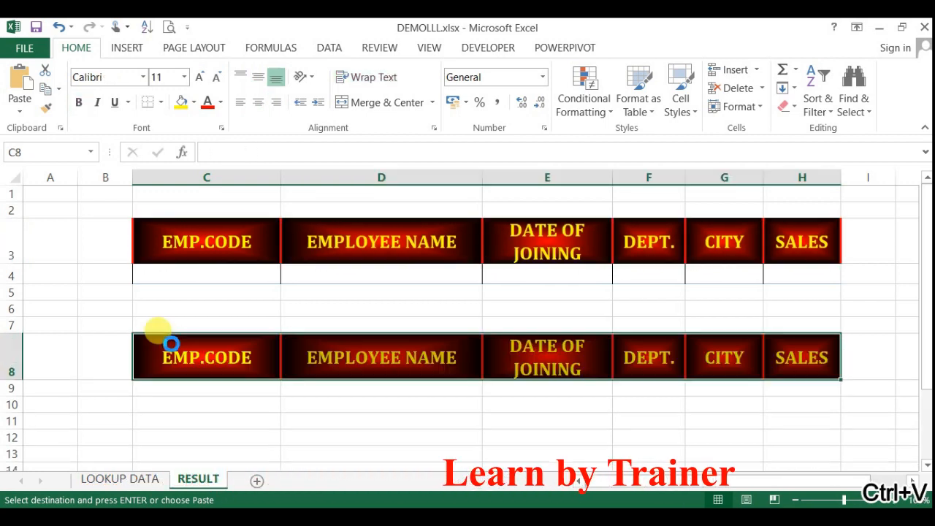
{"action": "left_click", "coordinate": [258, 422]}
{"action": "left_click", "coordinate": [198, 394]}
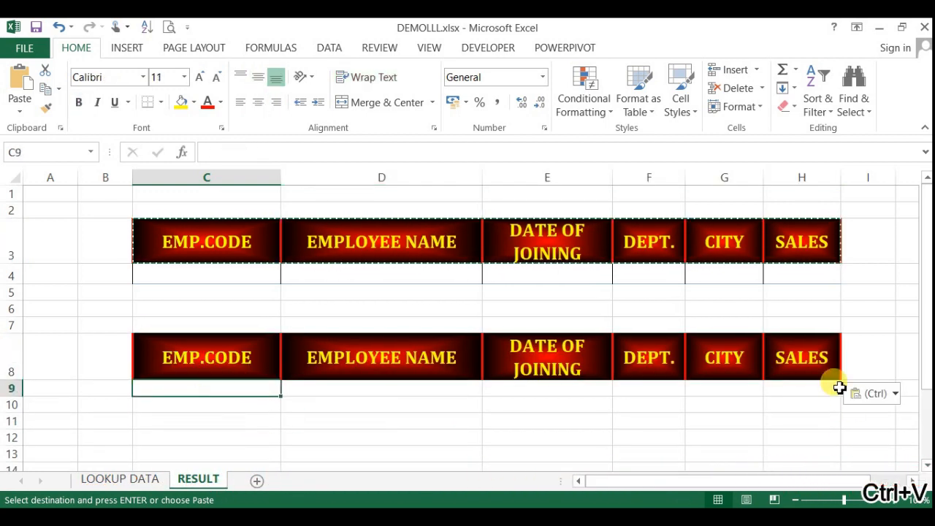
- Enter the label VLOOKUP in I4, beside the first result table's empty row
{"action": "left_click", "coordinate": [863, 256]}
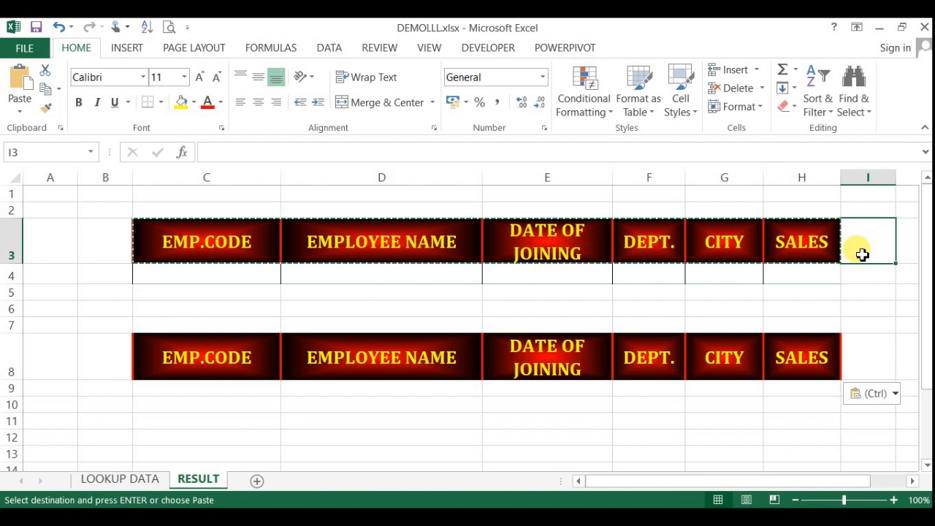
{"action": "key", "text": "Down"}
{"action": "type", "text": "VLOO"}
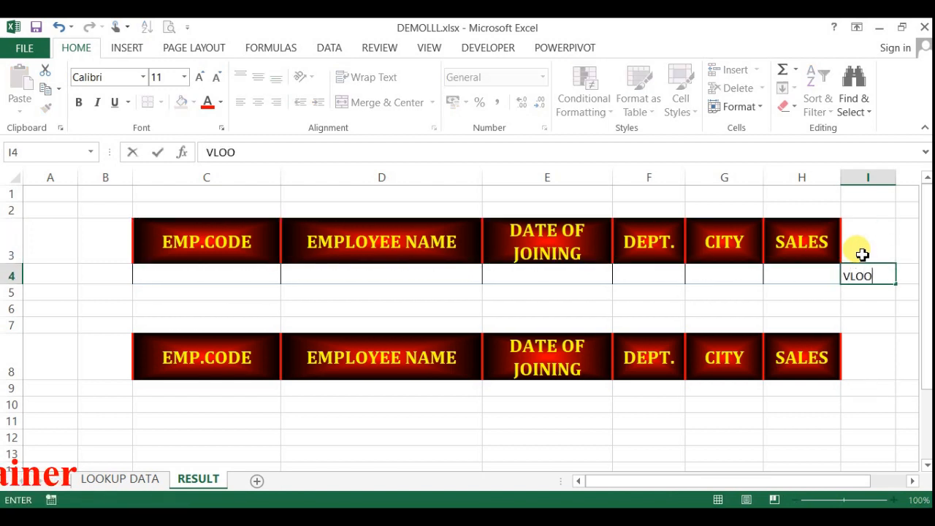
{"action": "type", "text": "KUP"}
{"action": "key", "text": "Return"}
{"action": "key", "text": "Return"}
{"action": "key", "text": "Return"}
{"action": "key", "text": "Return"}
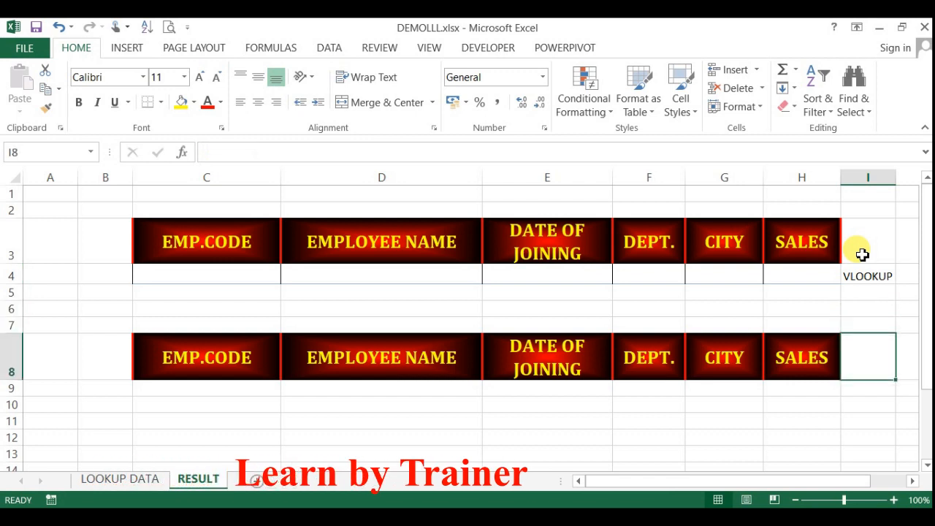
{"action": "type", "text": "HO"}
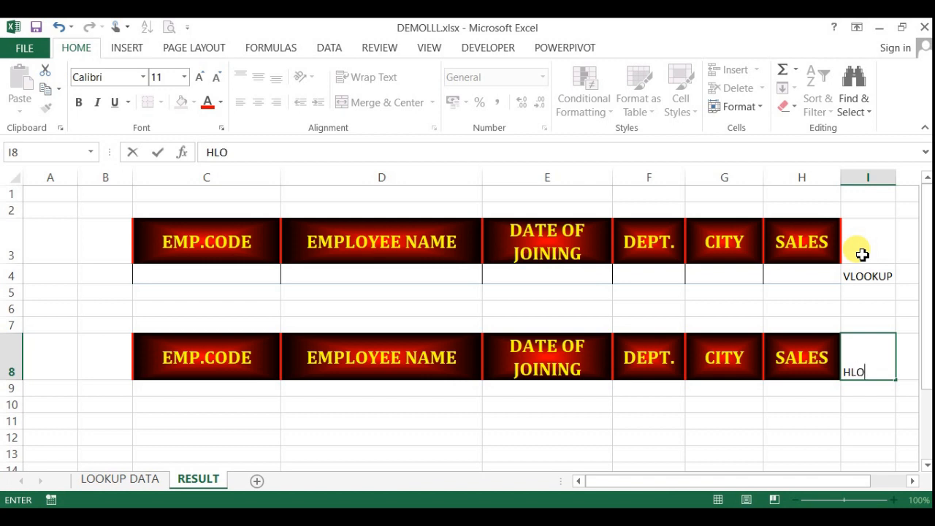
{"action": "key", "text": "Return"}
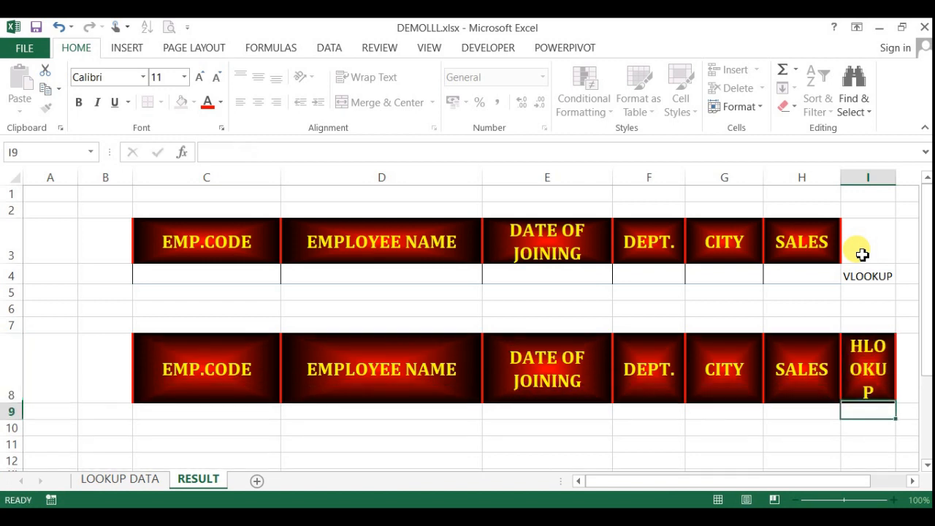
{"action": "key", "text": "Up"}
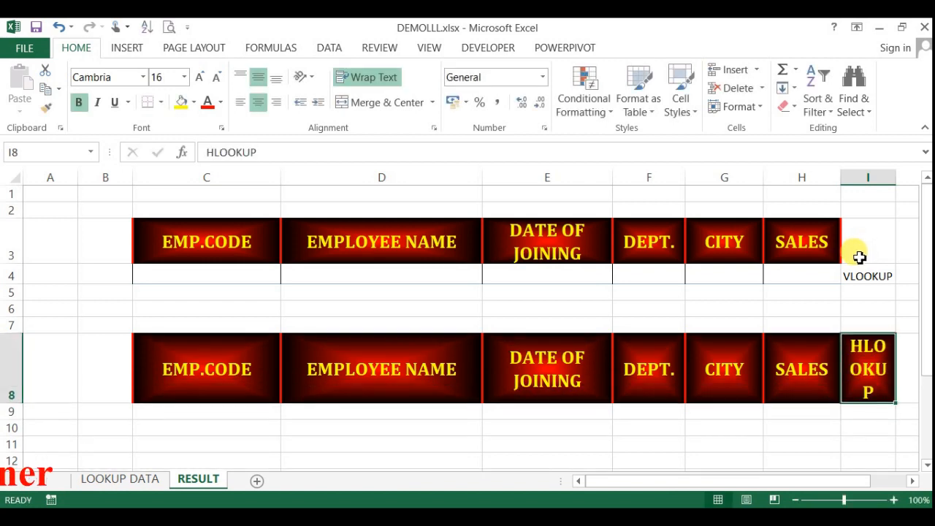
{"action": "key", "text": "ctrl+z"}
{"action": "key", "text": "ctrl+z"}
{"action": "key", "text": "ctrl+z"}
- Enter the label HLOOKUP in I9, beside the second result table's empty row
{"action": "left_click", "coordinate": [871, 388]}
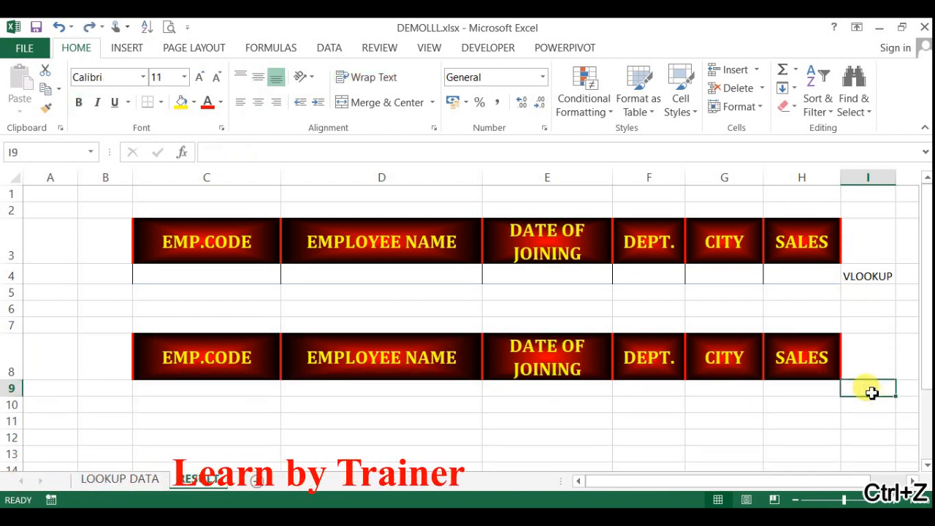
{"action": "type", "text": "HLOOKUP"}
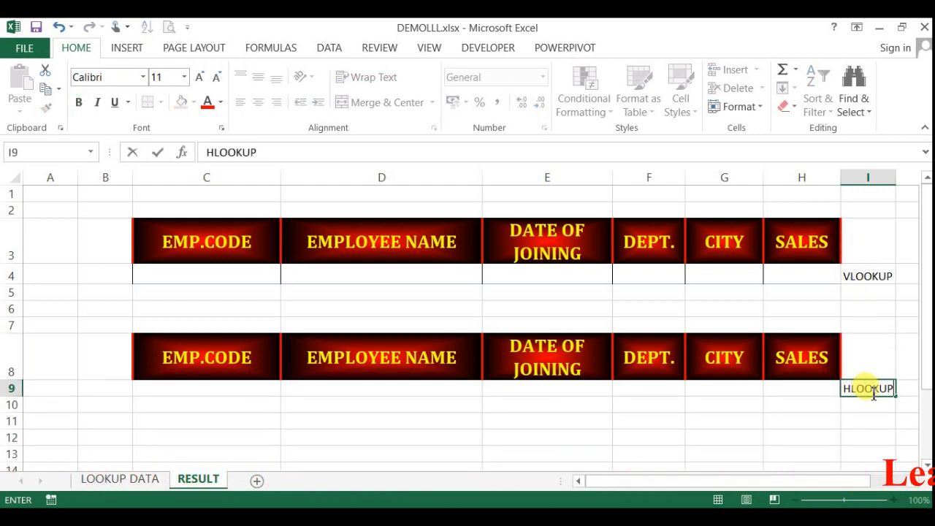
{"action": "key", "text": "Return"}
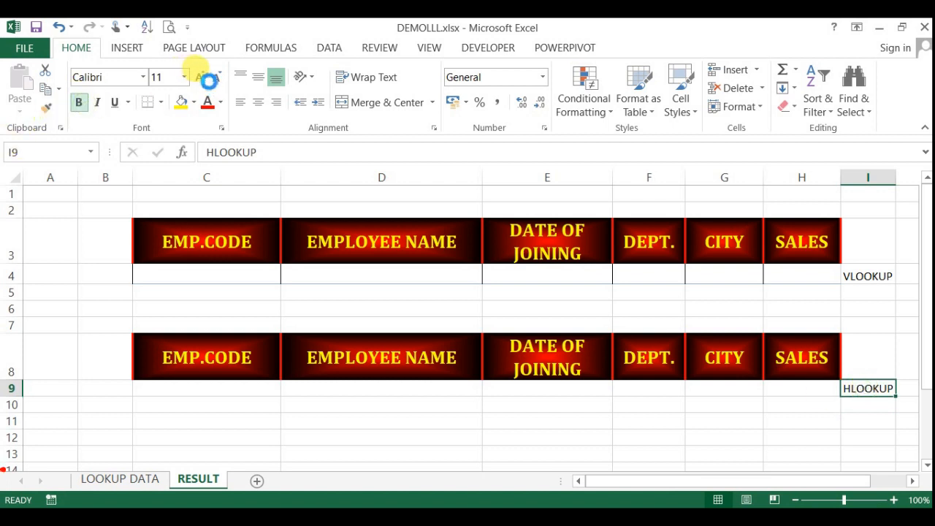
- Format the HLOOKUP label in bold at font size 16 and copy its formatting to the VLOOKUP label in I4
{"action": "left_click", "coordinate": [199, 78]}
{"action": "left_click", "coordinate": [198, 77]}
{"action": "left_click", "coordinate": [198, 77]}
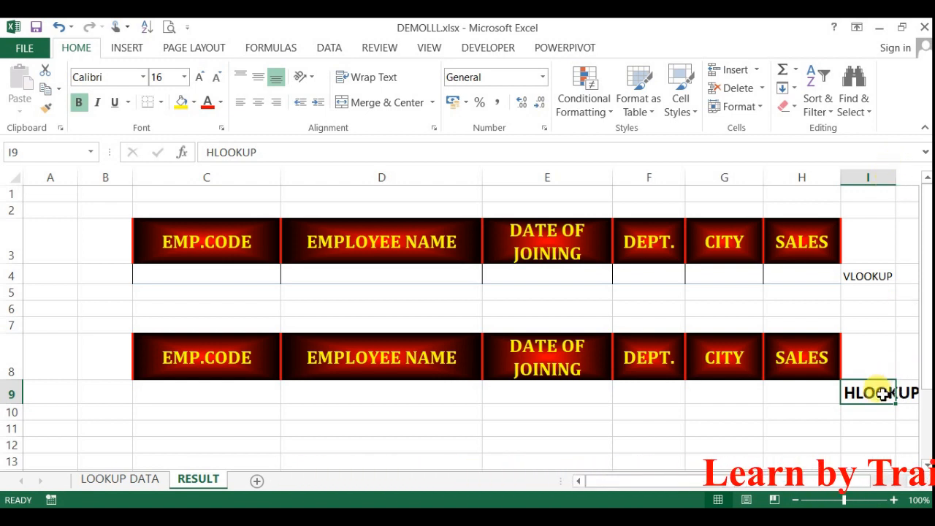
{"action": "left_click", "coordinate": [46, 107]}
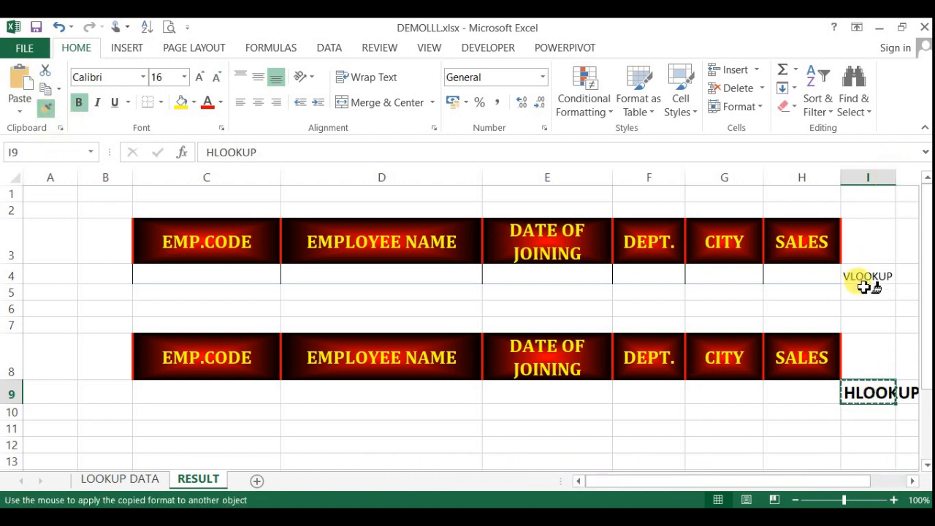
{"action": "left_click", "coordinate": [864, 277]}
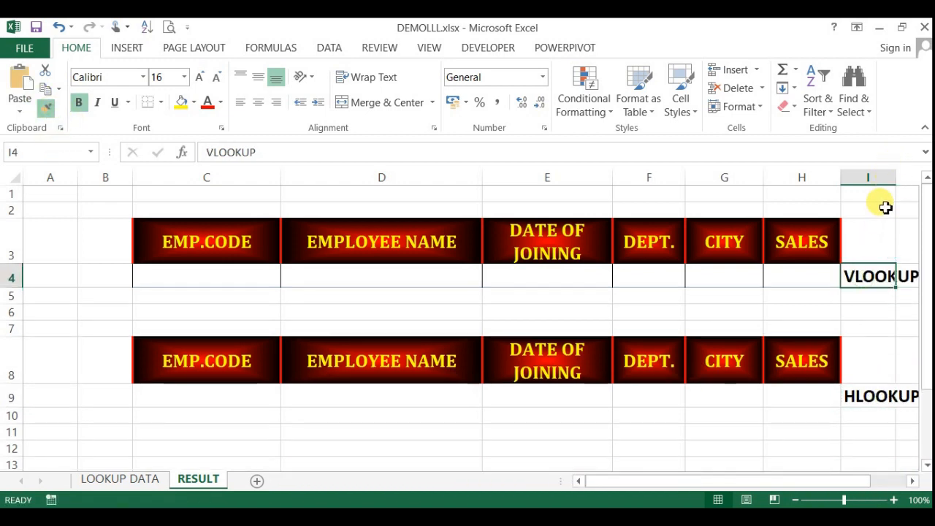
- Delete the empty column B and widen the lookup label column so VLOOKUP and HLOOKUP fit inside it
{"action": "left_click", "coordinate": [88, 180]}
{"action": "key", "text": "ctrl+minus"}
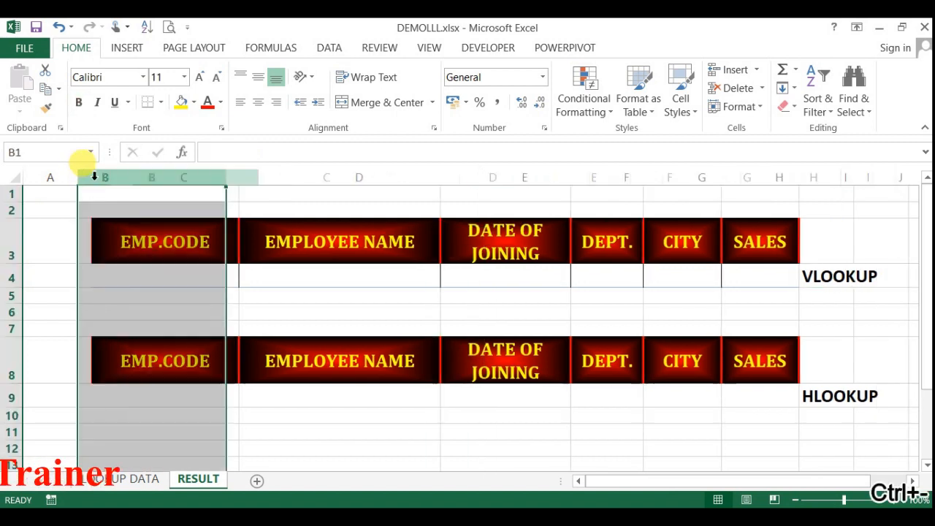
{"action": "left_click_drag", "start_coordinate": [839, 178], "coordinate": [891, 195]}
{"action": "left_click", "coordinate": [814, 276]}
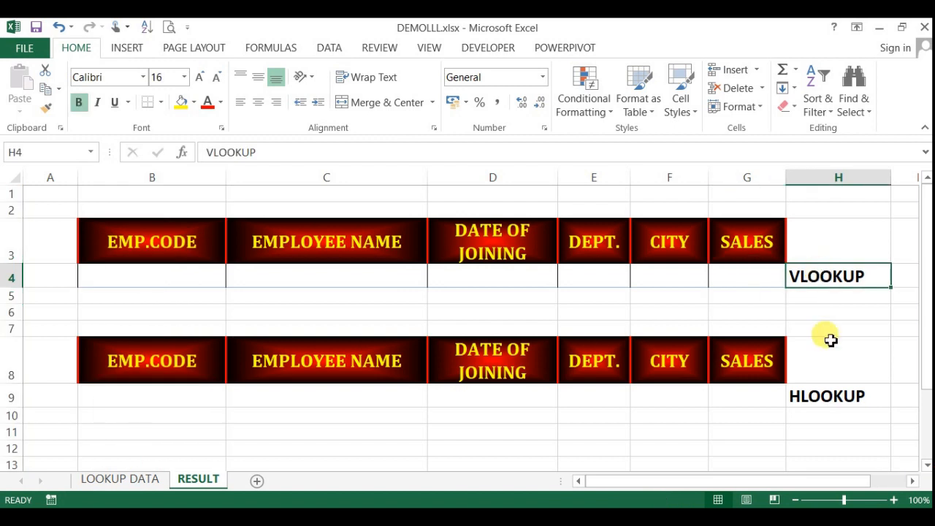
{"action": "left_click", "coordinate": [825, 399]}
{"action": "left_click", "coordinate": [179, 272]}
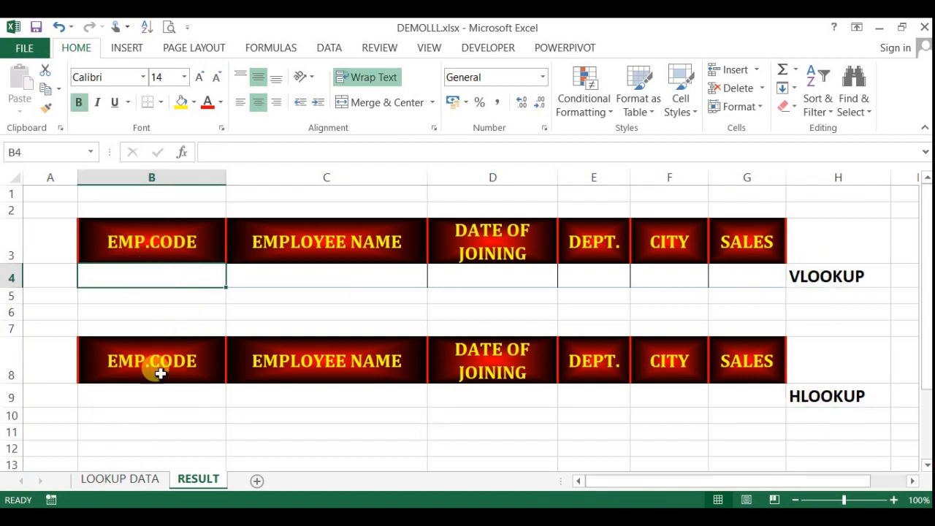
- Open the LOOKUP DATA sheet and review code, name, joining date and city entries in the vertical employee table
{"action": "left_click", "coordinate": [117, 481]}
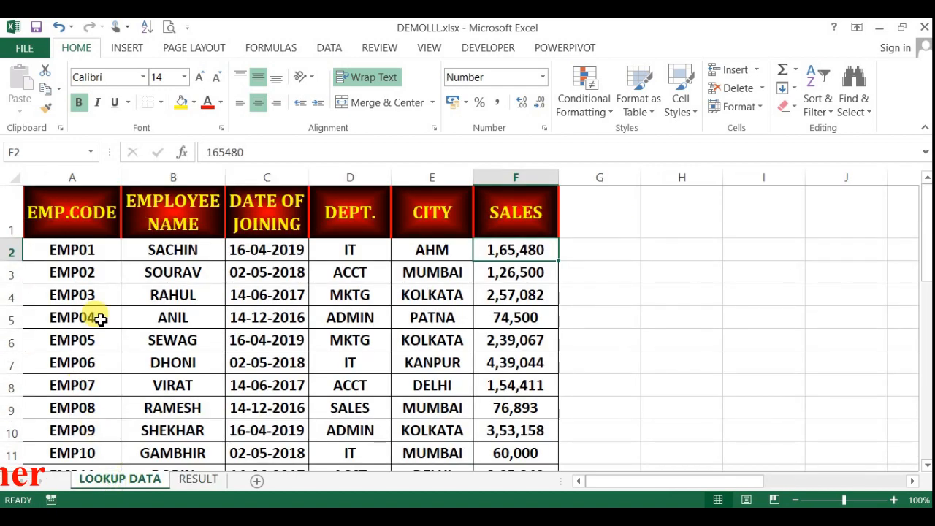
{"action": "left_click", "coordinate": [69, 244]}
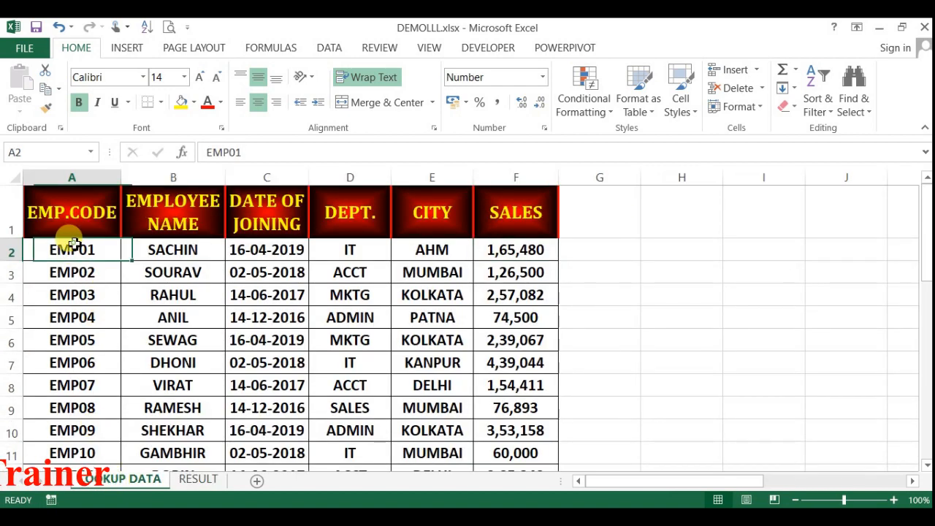
{"action": "left_click", "coordinate": [424, 296]}
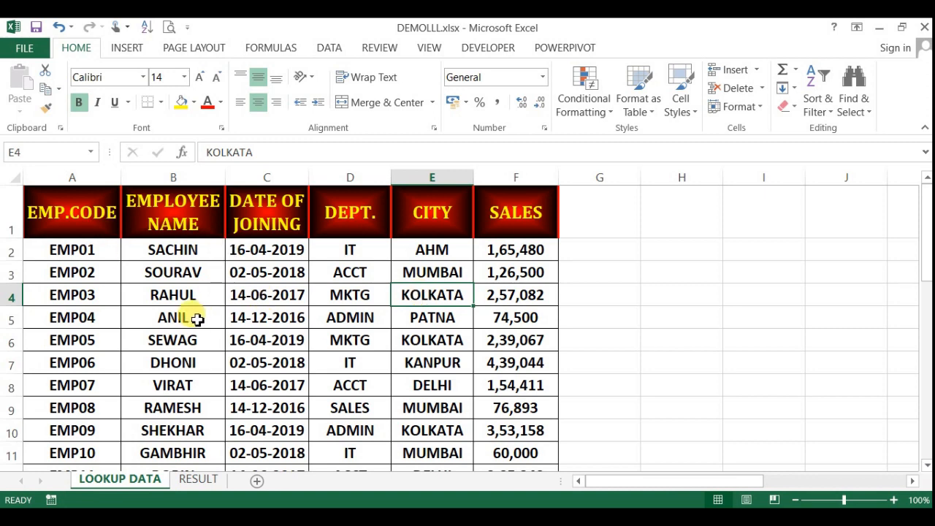
{"action": "left_click", "coordinate": [255, 339]}
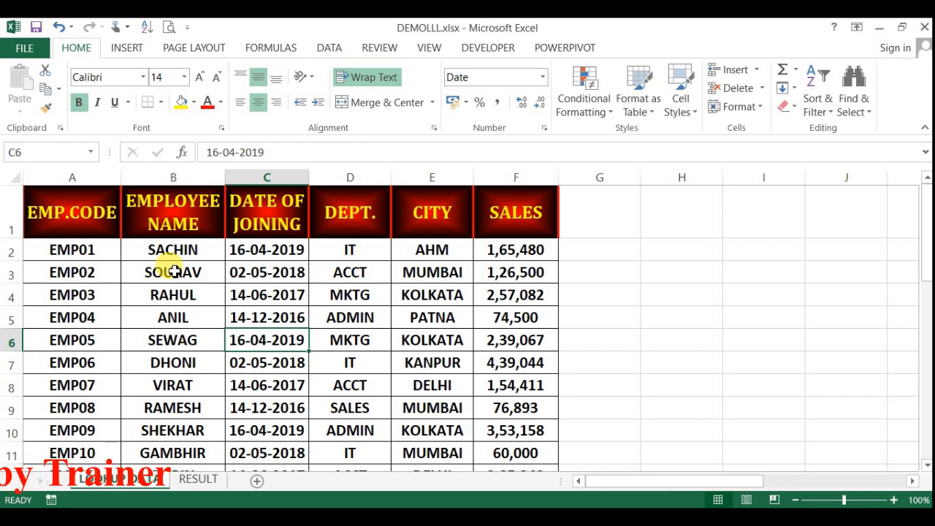
{"action": "left_click", "coordinate": [172, 271]}
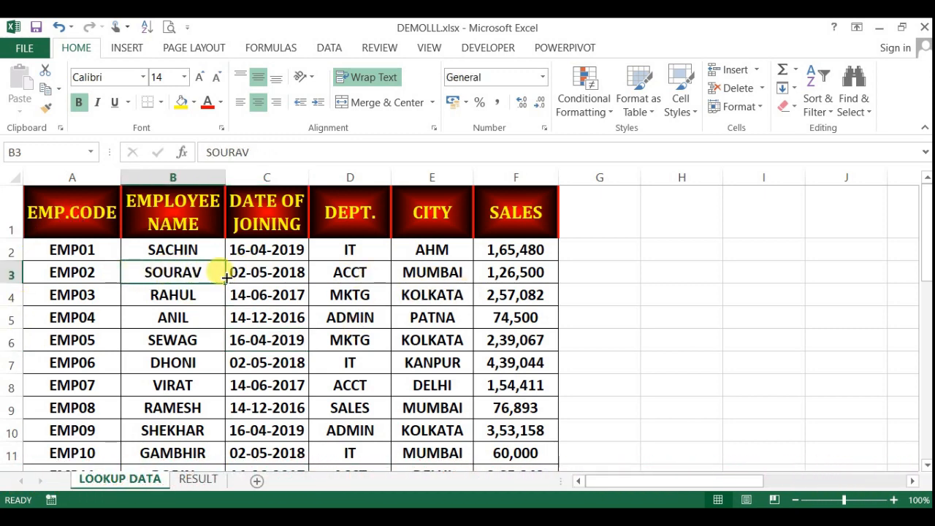
{"action": "left_click", "coordinate": [134, 311]}
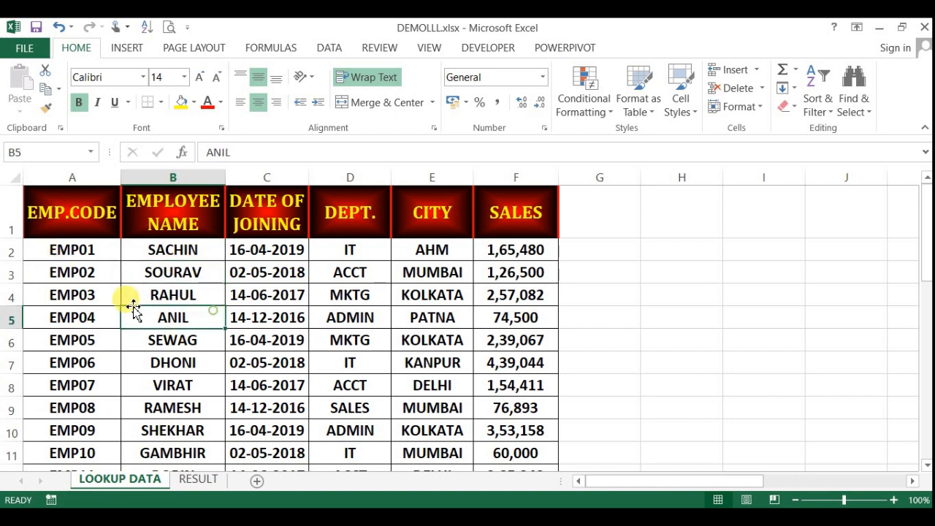
- Examine the vertical table's first record, its employee code column, the EMP06 record and the data block A2:F10
{"action": "left_click_drag", "start_coordinate": [78, 250], "coordinate": [497, 250]}
{"action": "left_click", "coordinate": [313, 361]}
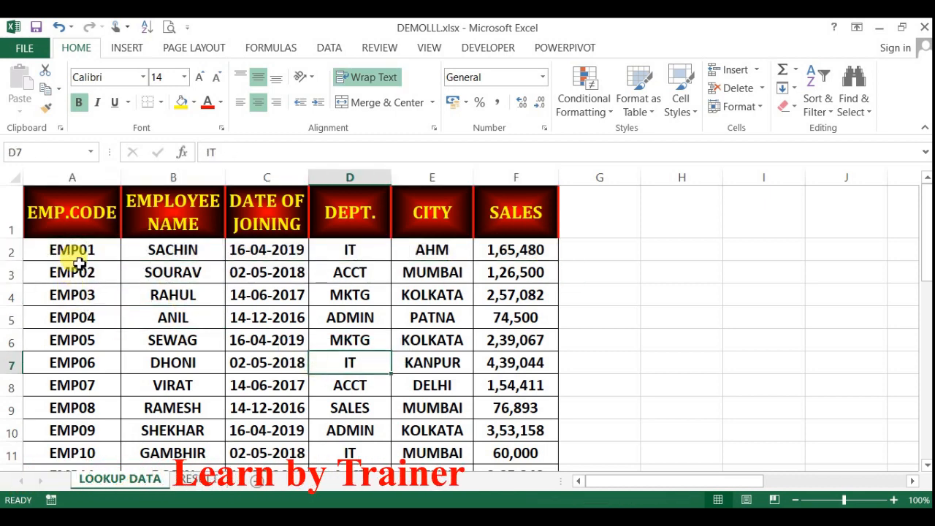
{"action": "left_click_drag", "start_coordinate": [73, 245], "coordinate": [80, 428]}
{"action": "left_click", "coordinate": [69, 358]}
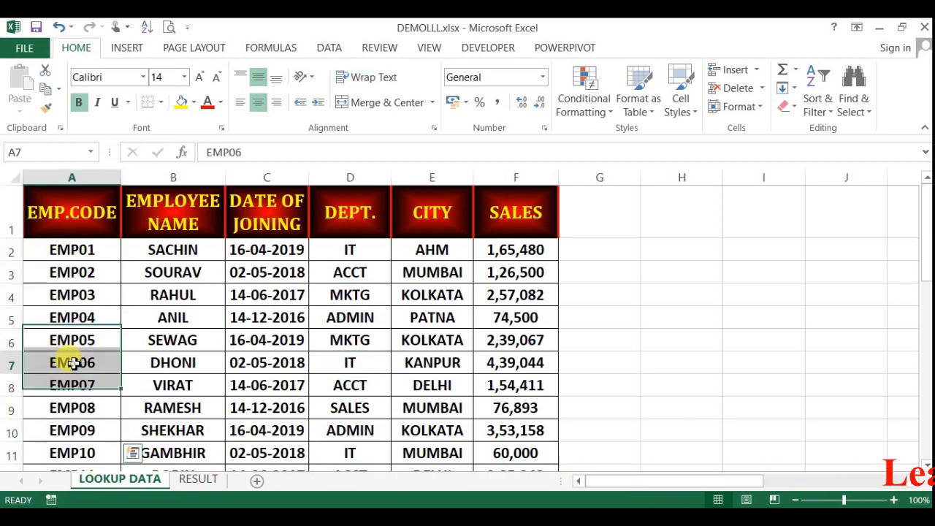
{"action": "left_click_drag", "start_coordinate": [63, 359], "coordinate": [494, 360]}
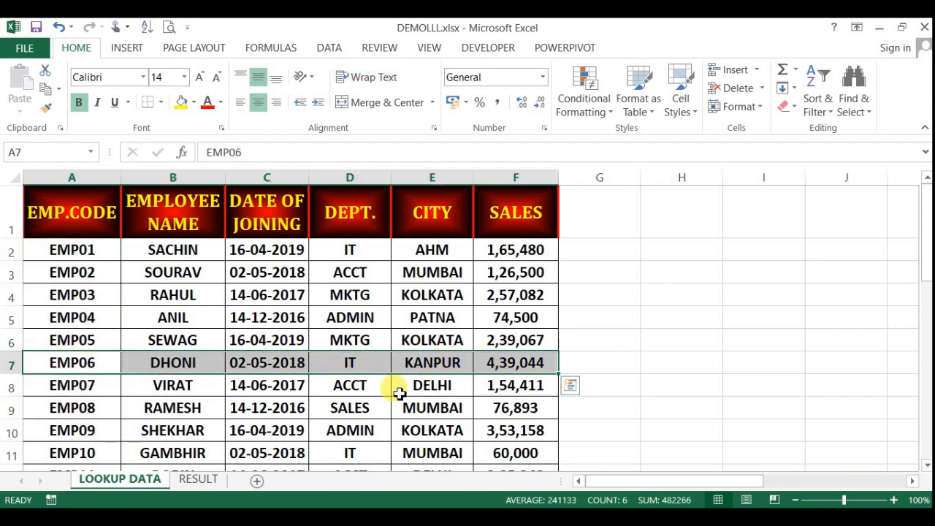
{"action": "left_click", "coordinate": [358, 403]}
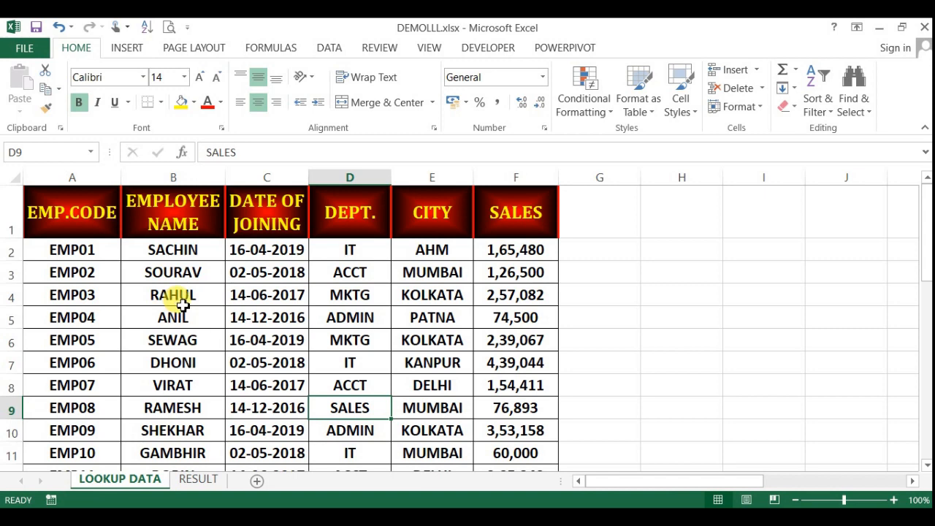
{"action": "left_click_drag", "start_coordinate": [88, 250], "coordinate": [504, 432]}
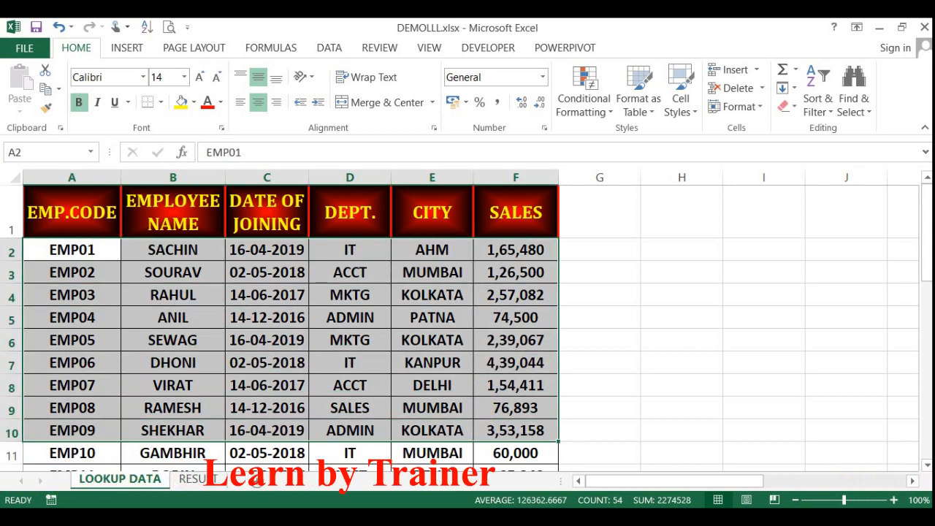
- Examine the EMP01 record running down column B of the transposed table from B23, and return to the RESULT sheet
{"action": "left_click", "coordinate": [926, 464]}
{"action": "scroll", "coordinate": [924, 468], "scroll_direction": "down", "scroll_amount": 4}
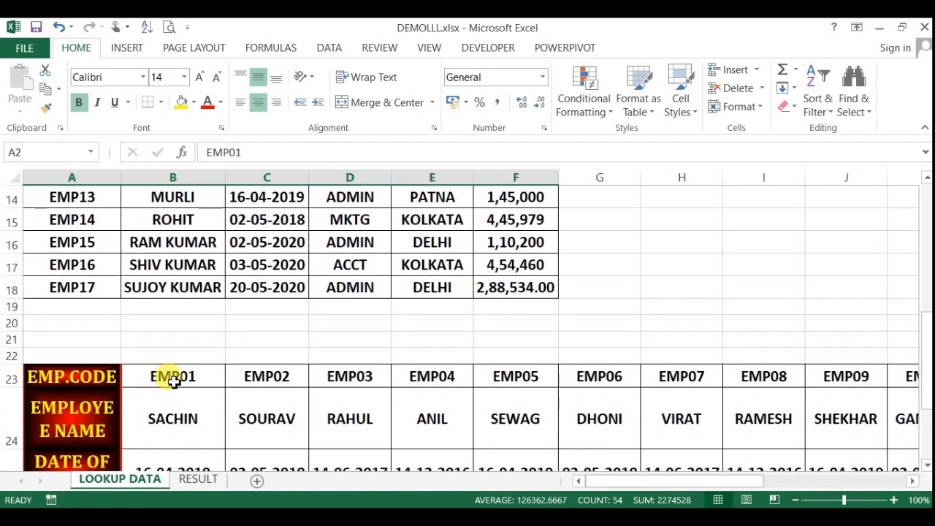
{"action": "left_click_drag", "start_coordinate": [173, 383], "coordinate": [187, 452]}
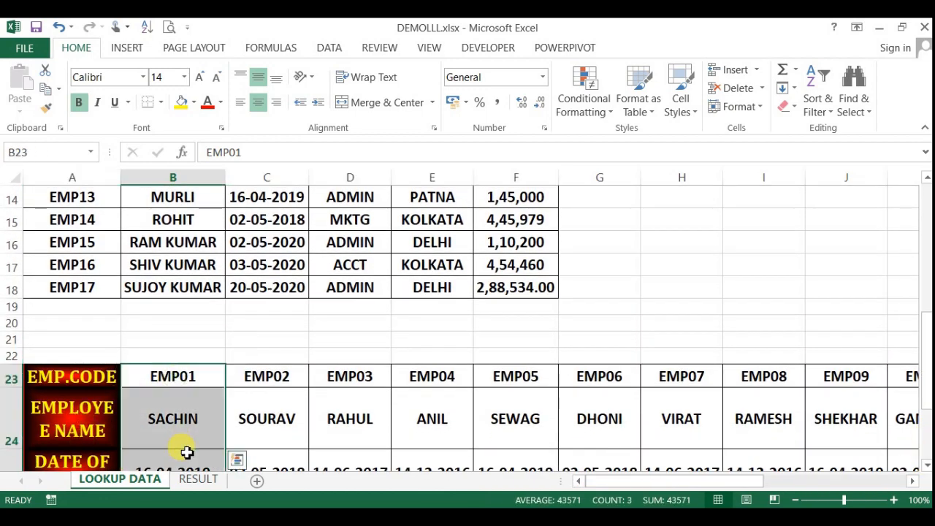
{"action": "left_click", "coordinate": [295, 428]}
{"action": "left_click_drag", "start_coordinate": [181, 382], "coordinate": [185, 468]}
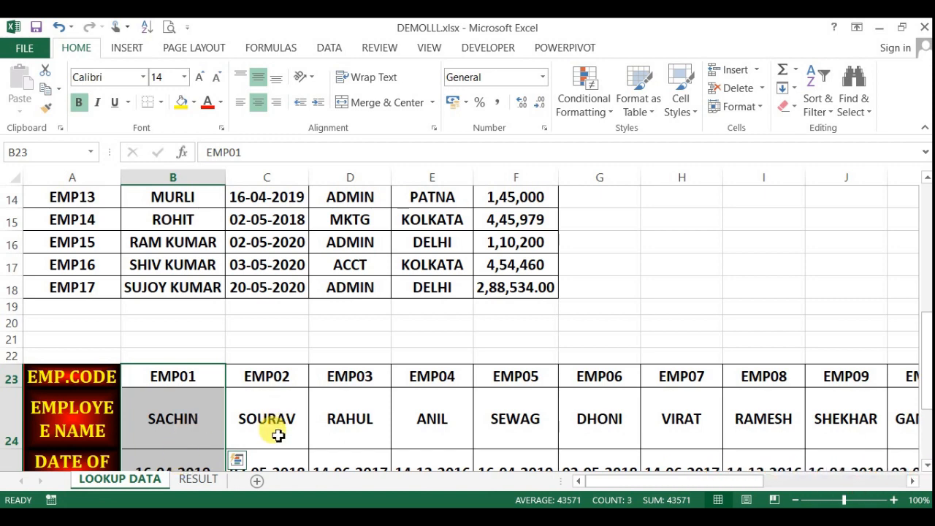
{"action": "left_click", "coordinate": [277, 436]}
{"action": "scroll", "coordinate": [133, 316], "scroll_direction": "up", "scroll_amount": 5}
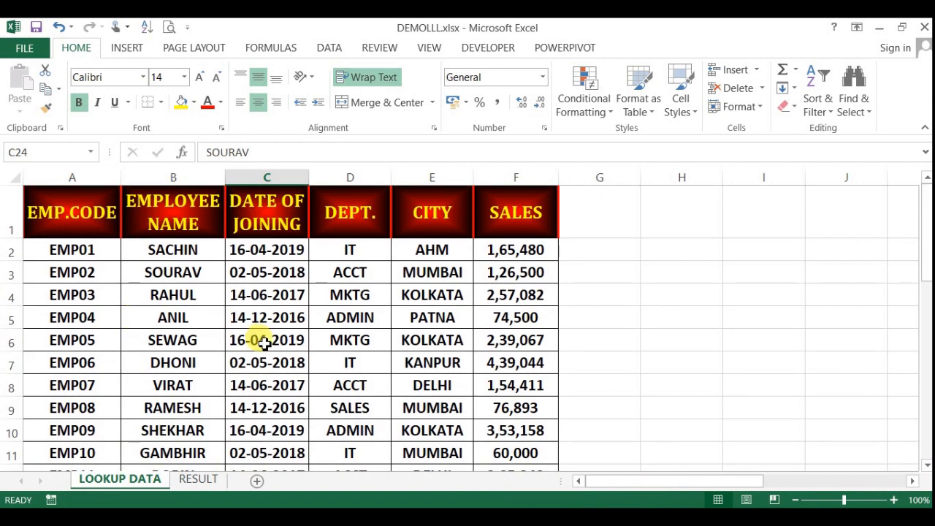
{"action": "left_click", "coordinate": [198, 480]}
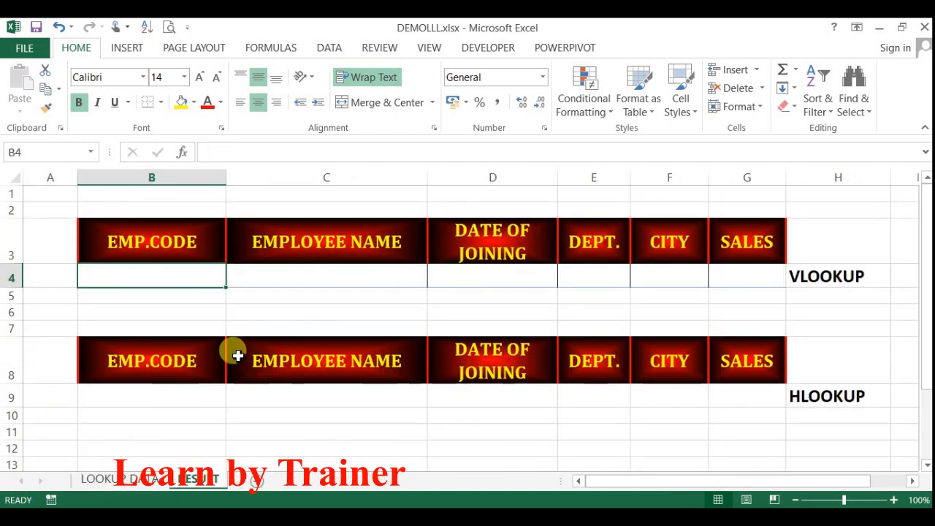
- Start a data validation rule for the VLOOKUP table's employee code cell B4 that allows a list
{"action": "left_click", "coordinate": [190, 313]}
{"action": "left_click", "coordinate": [189, 277]}
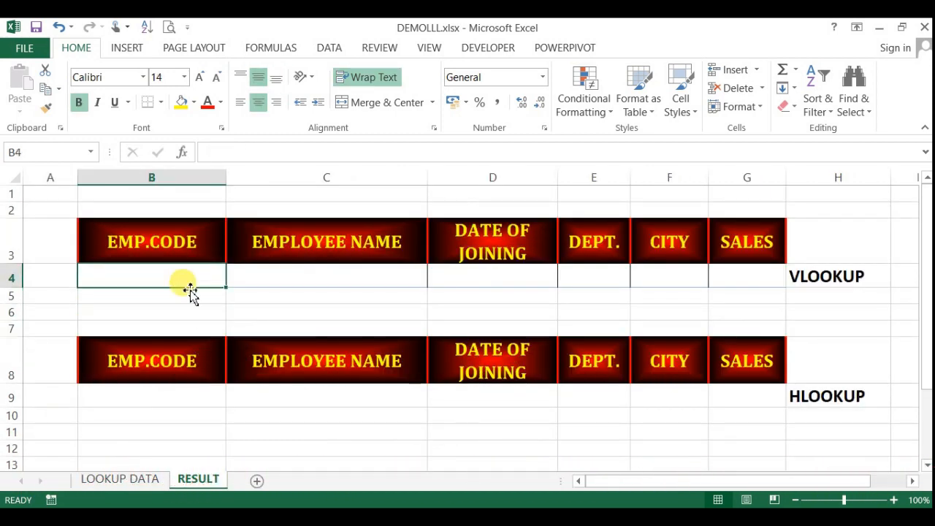
{"action": "left_click", "coordinate": [183, 309]}
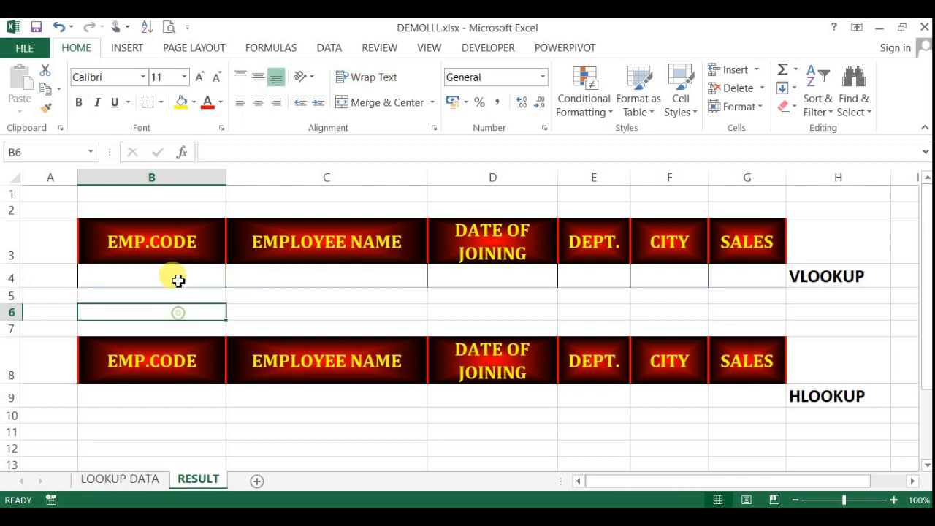
{"action": "left_click", "coordinate": [177, 277]}
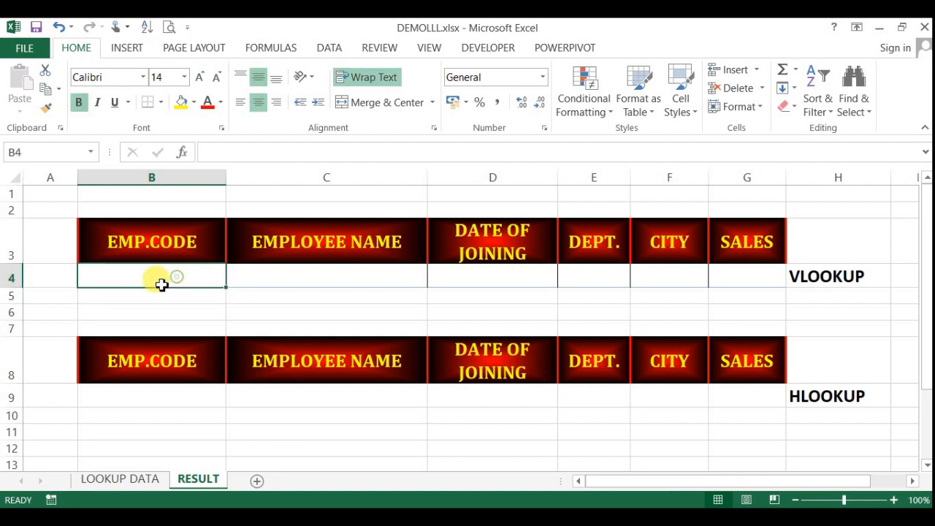
{"action": "left_click", "coordinate": [329, 51]}
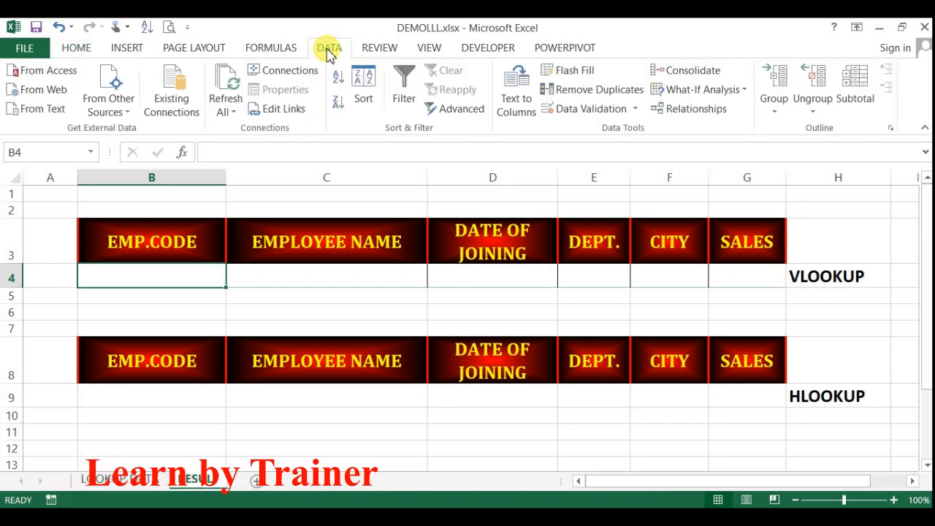
{"action": "left_click", "coordinate": [593, 109]}
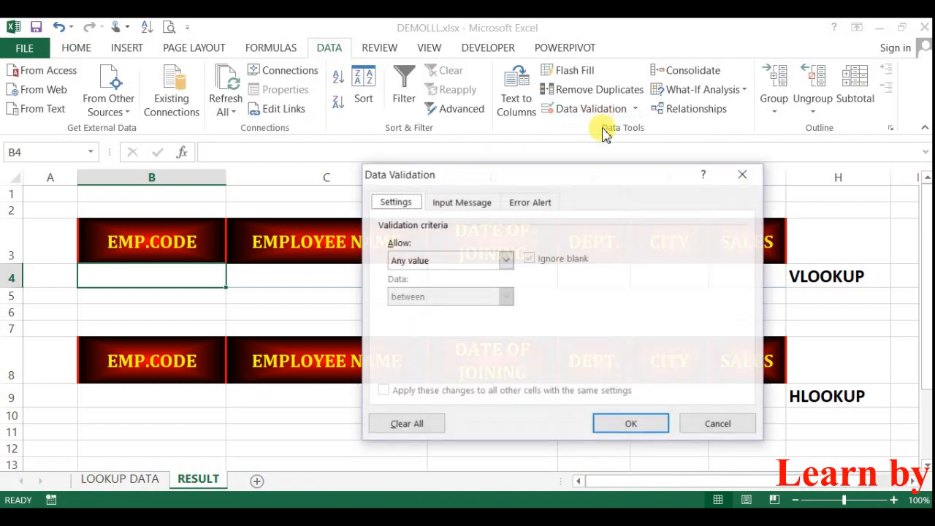
{"action": "left_click", "coordinate": [505, 260]}
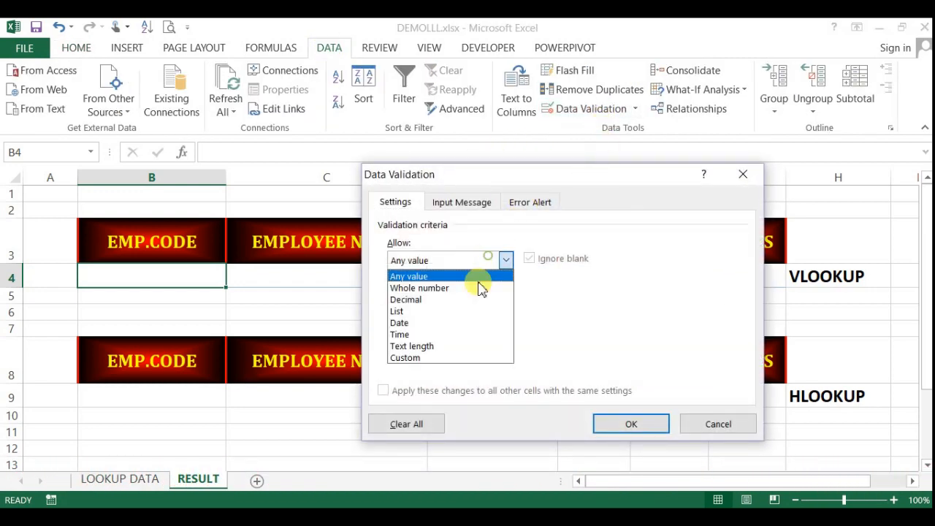
{"action": "left_click", "coordinate": [399, 313]}
- Set the list source to the employee codes in 'LOOKUP DATA'!$A$2:$A$18 and apply the validation
{"action": "left_click", "coordinate": [424, 338]}
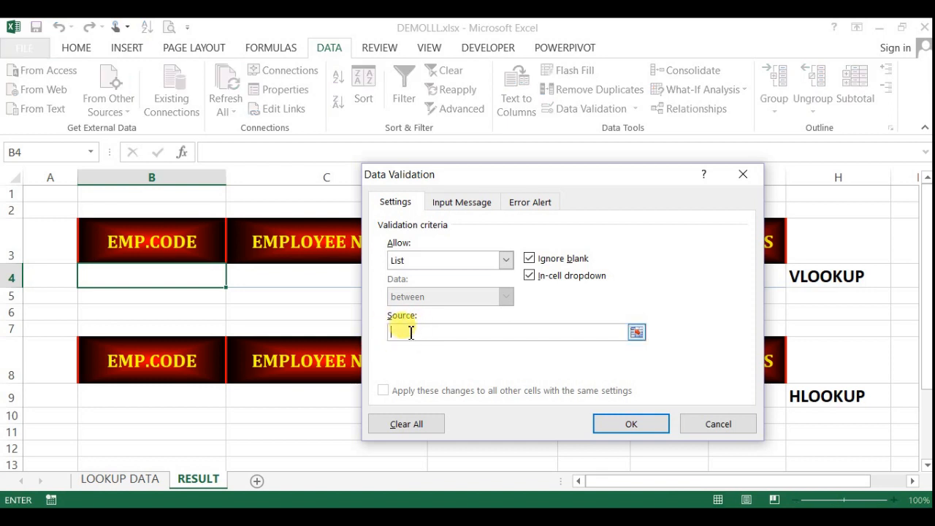
{"action": "left_click", "coordinate": [120, 479]}
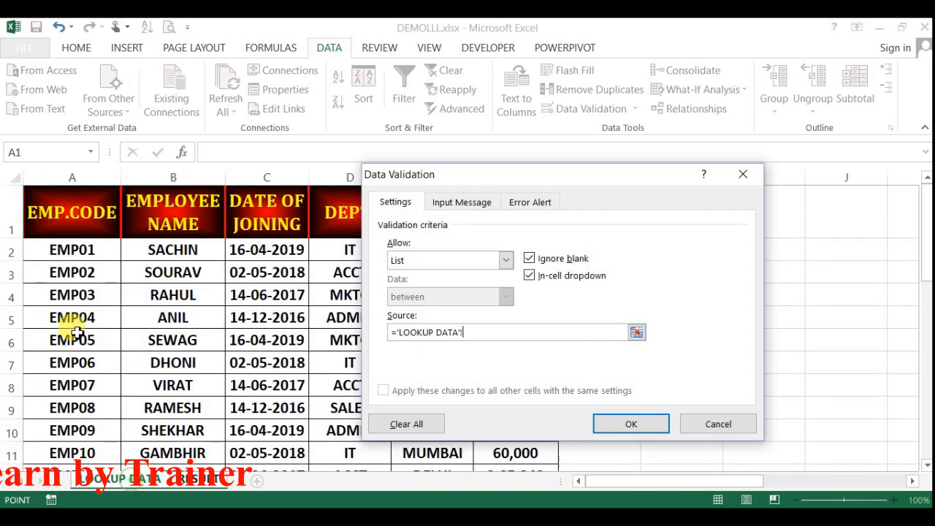
{"action": "left_click", "coordinate": [67, 254]}
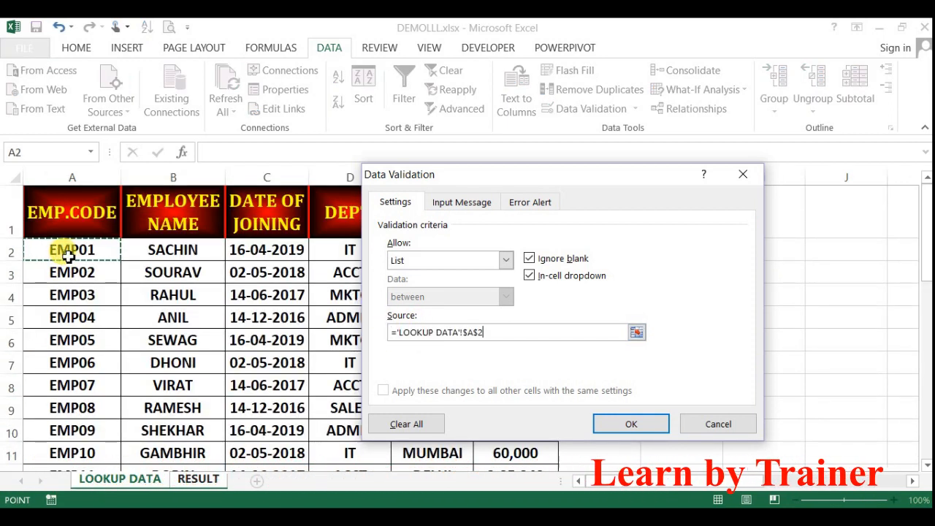
{"action": "key", "text": "ctrl+shift+Down"}
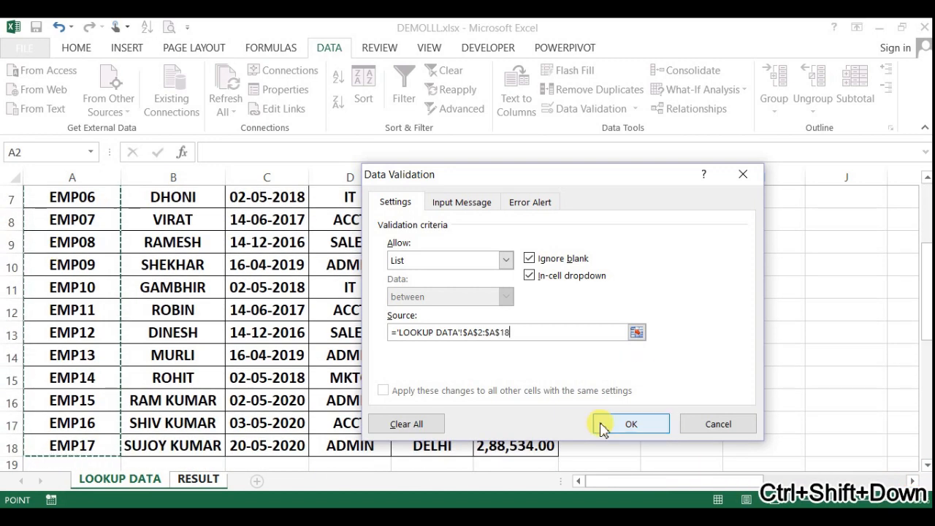
{"action": "left_click", "coordinate": [630, 425]}
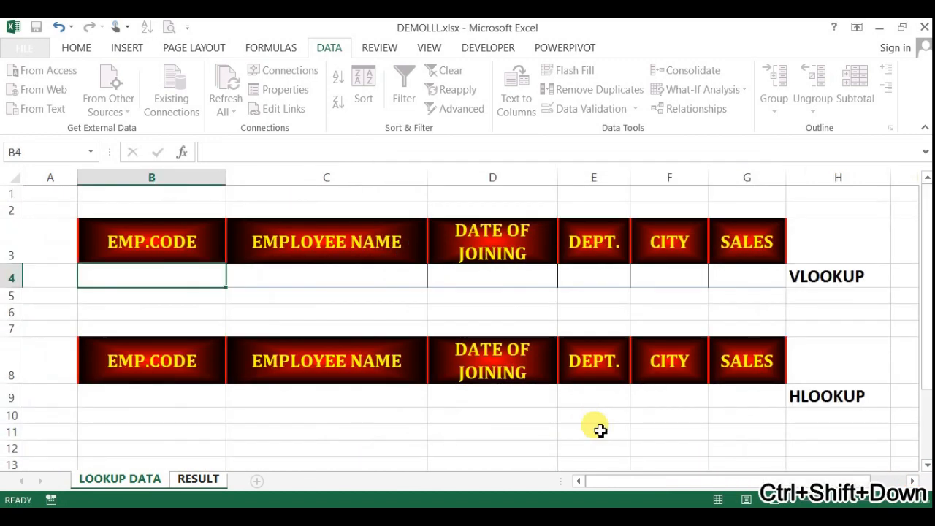
- Choose EMP03 from the dropdown list in B4 and increase the cell's font size to 18
{"action": "left_click", "coordinate": [229, 279]}
{"action": "left_click", "coordinate": [140, 326]}
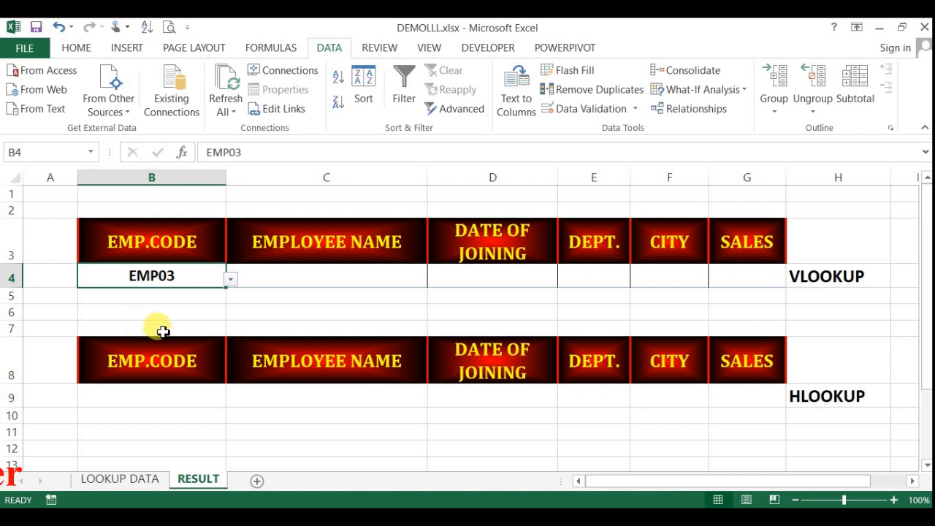
{"action": "left_click", "coordinate": [76, 48]}
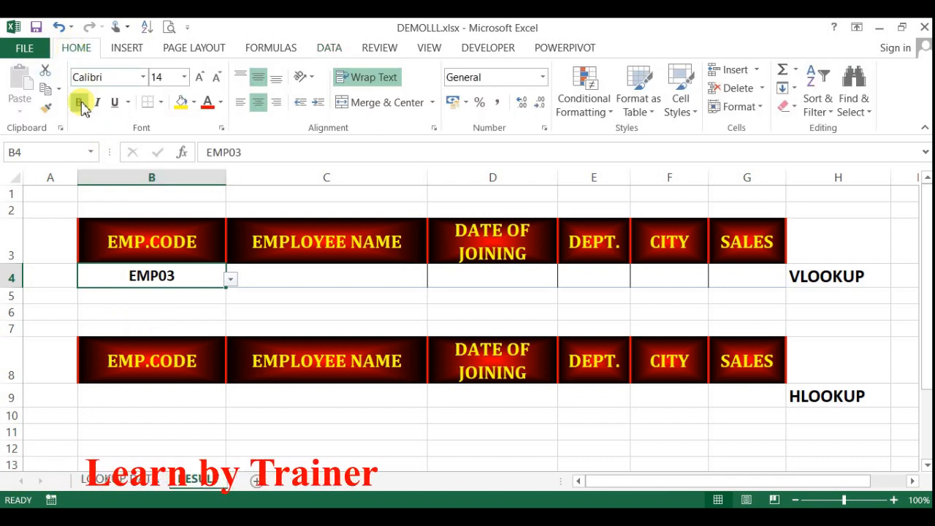
{"action": "left_click", "coordinate": [204, 78]}
{"action": "left_click", "coordinate": [205, 77]}
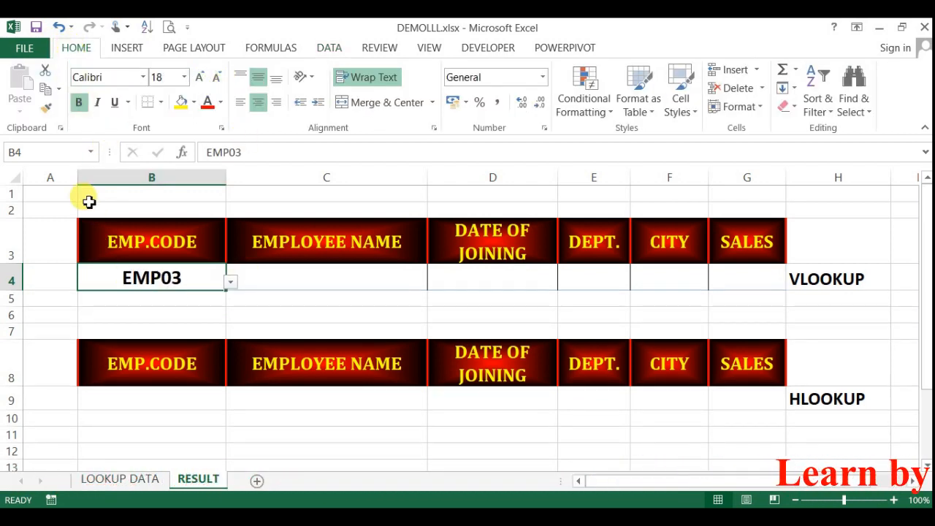
- Copy B4's formatting to C4:G4 in the VLOOKUP table and to B9:G9 in the HLOOKUP table
{"action": "left_click", "coordinate": [46, 111]}
{"action": "mouse_move", "coordinate": [306, 279]}
{"action": "left_mouse_down"}
{"action": "mouse_move", "coordinate": [374, 294]}
{"action": "mouse_move", "coordinate": [740, 281]}
{"action": "left_mouse_up"}
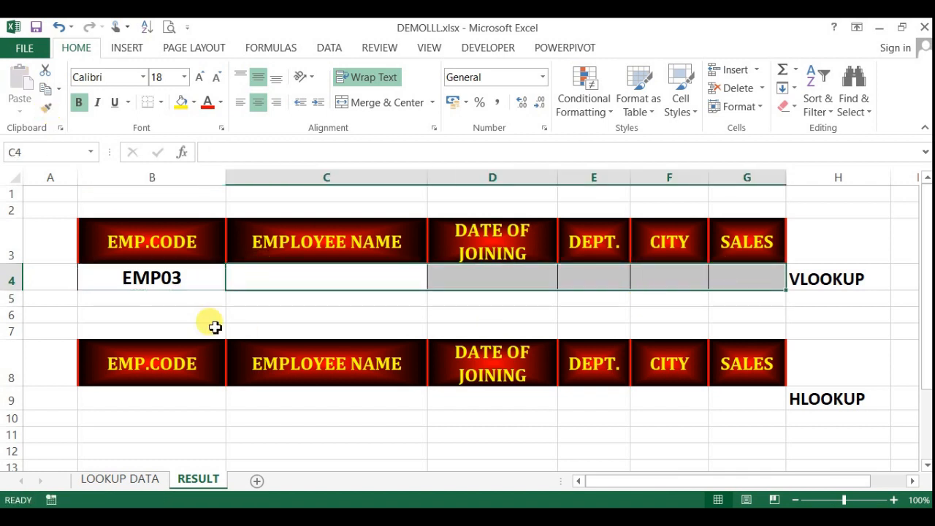
{"action": "left_click", "coordinate": [176, 281]}
{"action": "left_click", "coordinate": [45, 108]}
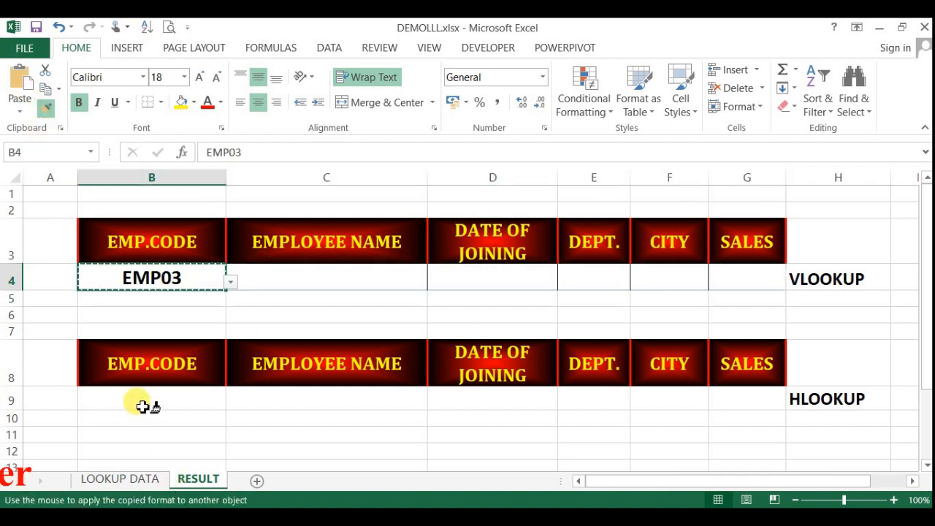
{"action": "left_click_drag", "start_coordinate": [142, 406], "coordinate": [753, 403]}
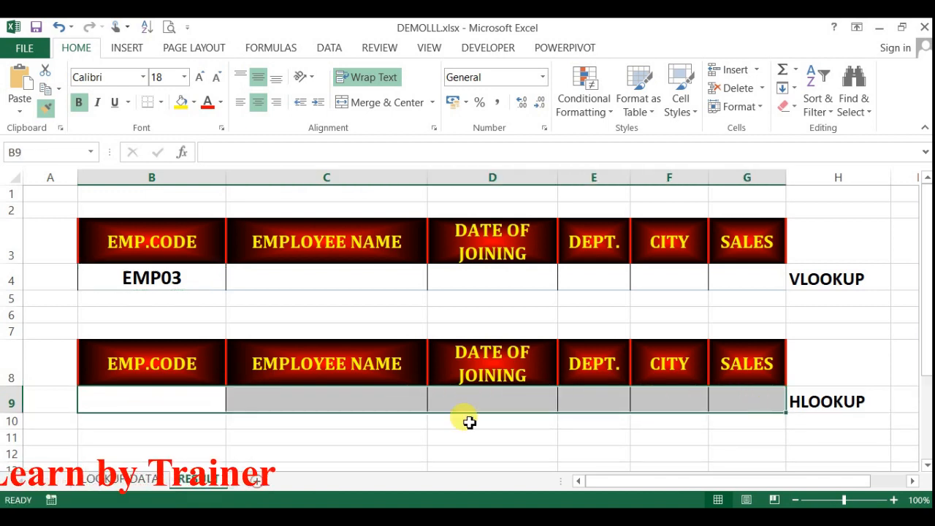
- Copy the employee code cell B4 with its dropdown into B9 of the HLOOKUP table
{"action": "left_click", "coordinate": [142, 284]}
{"action": "key", "text": "ctrl+c"}
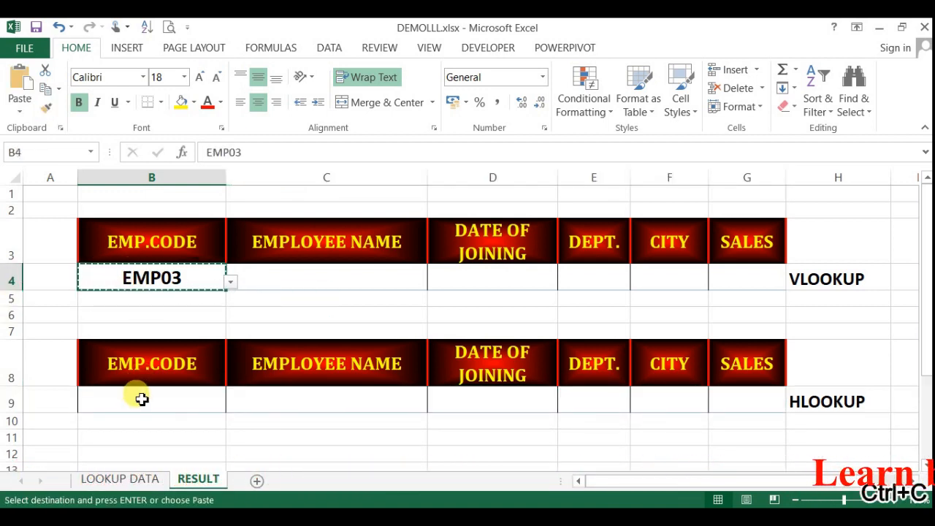
{"action": "left_click", "coordinate": [142, 398]}
{"action": "key", "text": "ctrl+v"}
{"action": "left_click", "coordinate": [328, 408]}
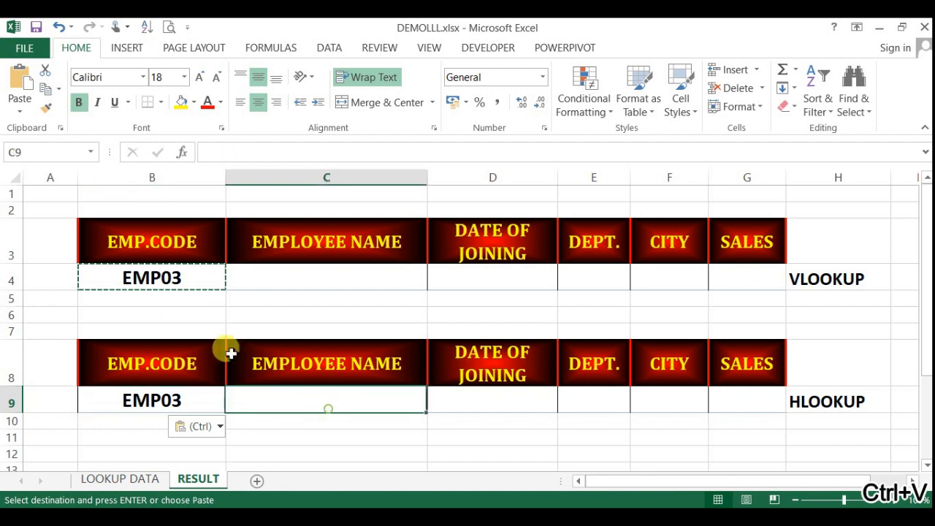
{"action": "key", "text": "Escape"}
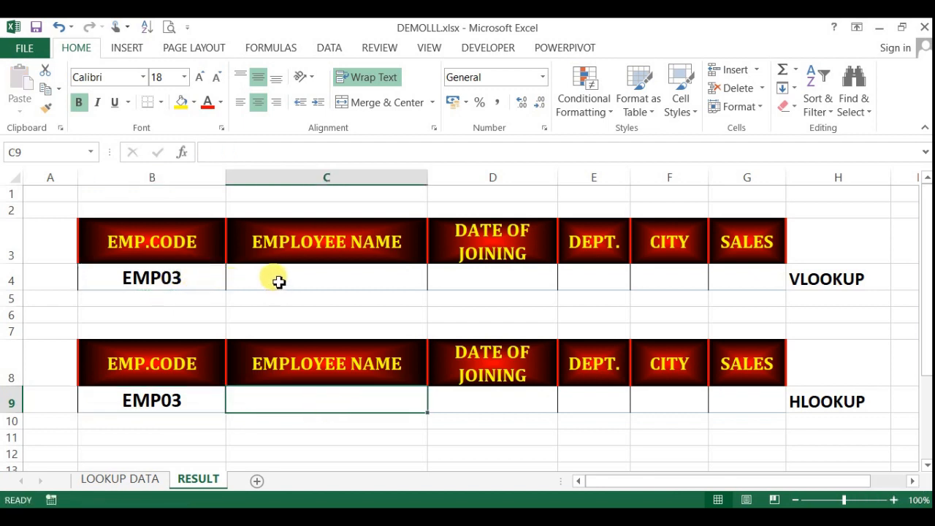
- Review the full extent of the vertical employee table A1:F18 on the LOOKUP DATA sheet and return to RESULT
{"action": "left_click", "coordinate": [278, 281]}
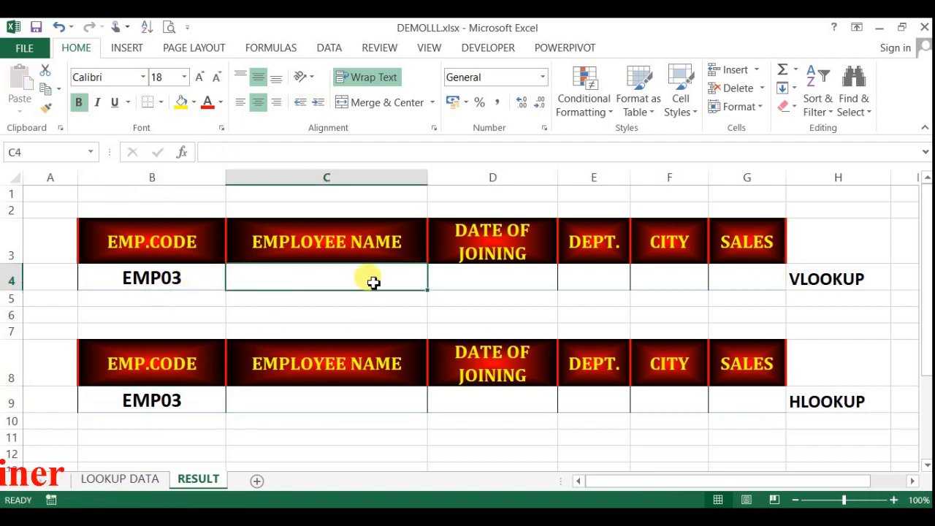
{"action": "left_click", "coordinate": [117, 480]}
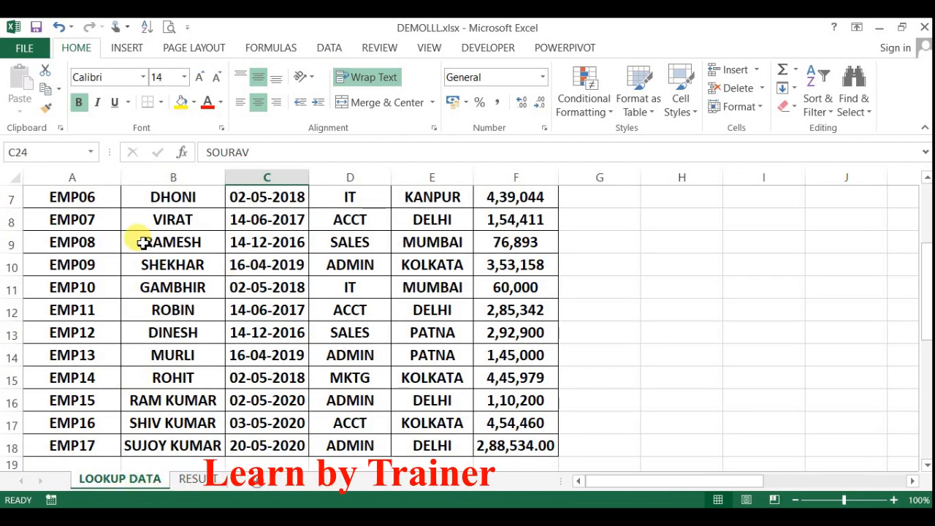
{"action": "scroll", "coordinate": [142, 324], "scroll_direction": "up", "scroll_amount": 2}
{"action": "left_click_drag", "start_coordinate": [83, 192], "coordinate": [505, 422]}
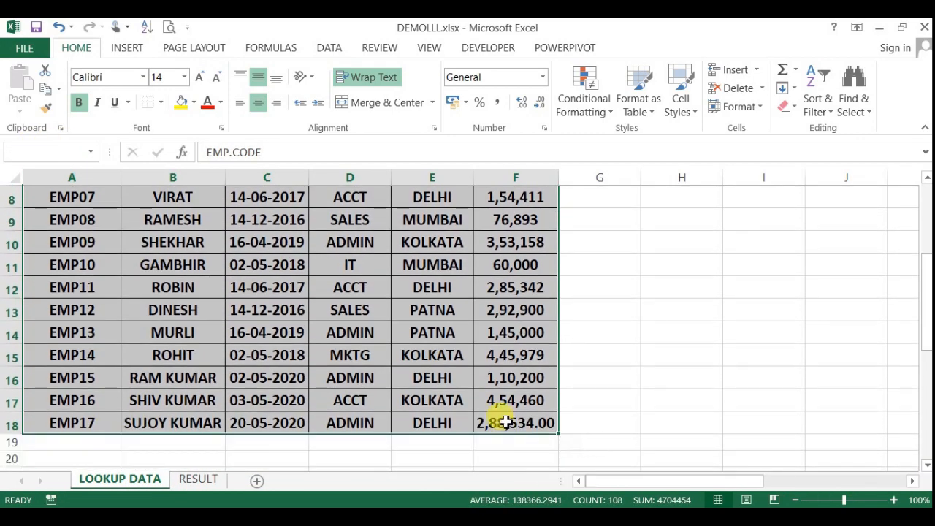
{"action": "left_click", "coordinate": [198, 479]}
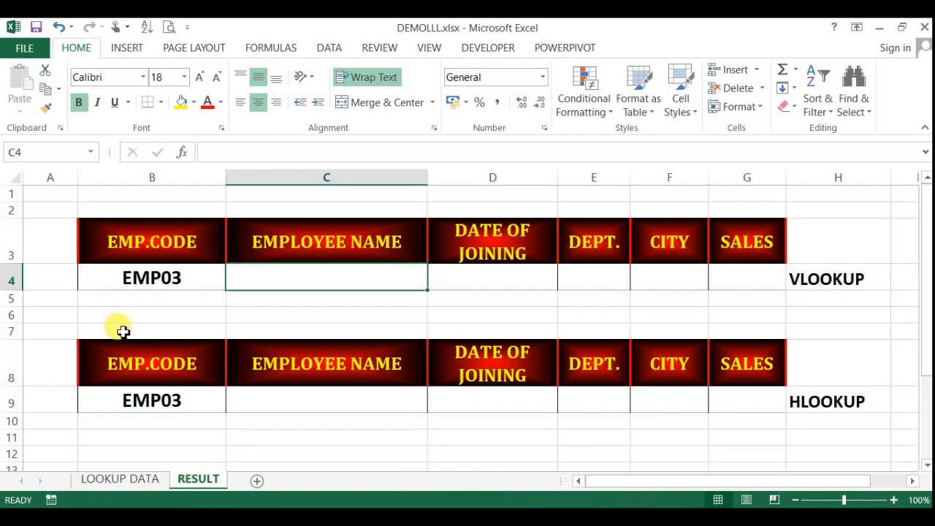
- Select the vertical employee table A1:F18 on the LOOKUP DATA sheet and name the range V_EMPLOYEE
{"action": "left_click", "coordinate": [115, 480]}
{"action": "scroll", "coordinate": [230, 369], "scroll_direction": "up", "scroll_amount": 3}
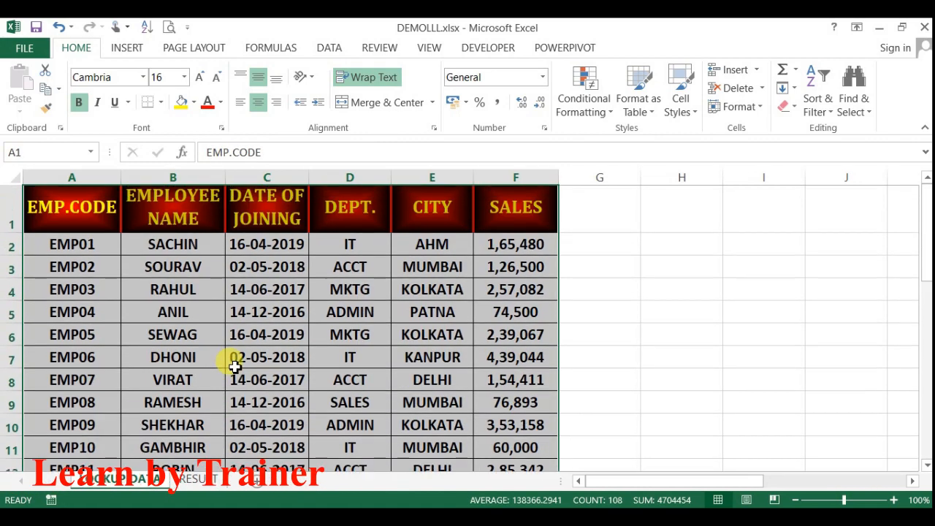
{"action": "left_click", "coordinate": [355, 360]}
{"action": "left_click", "coordinate": [84, 228]}
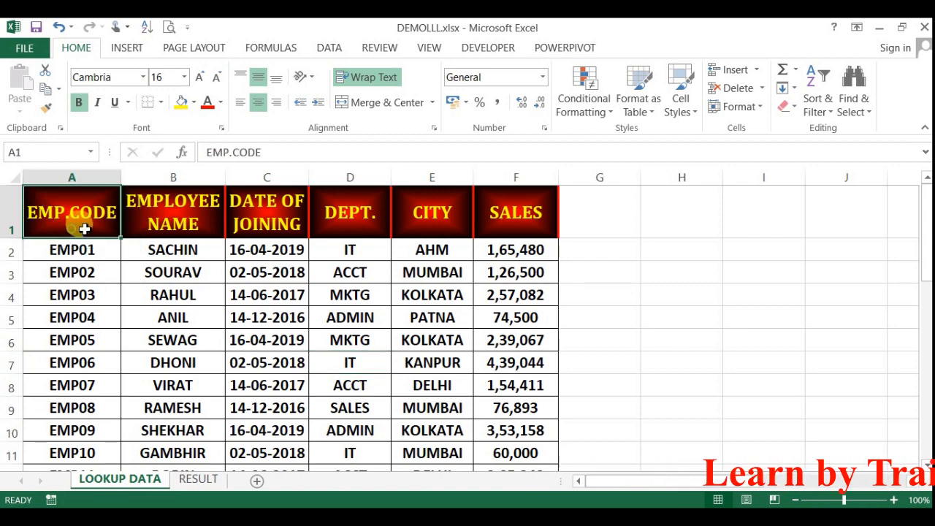
{"action": "key", "text": "ctrl+shift+Right"}
{"action": "key", "text": "ctrl+shift+Down"}
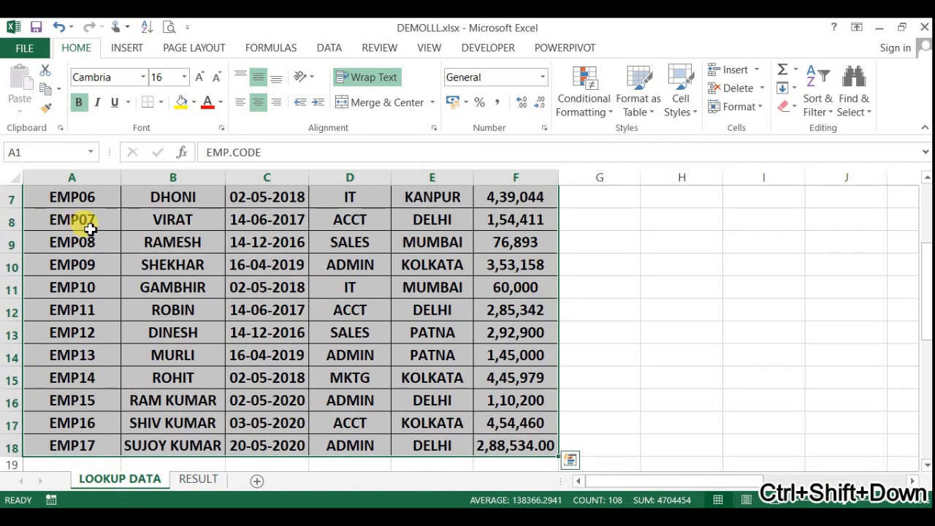
{"action": "scroll", "coordinate": [99, 270], "scroll_direction": "up", "scroll_amount": 2}
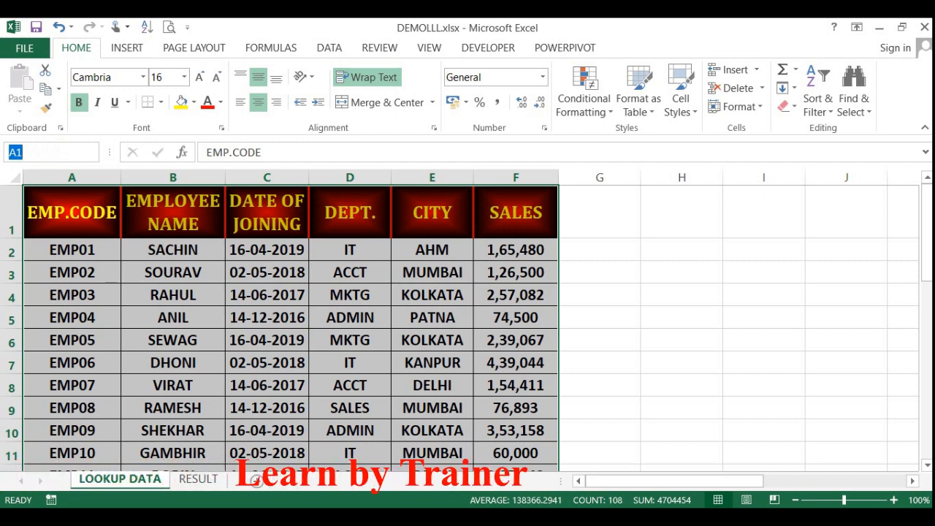
{"action": "type", "text": "V_EMPLOYEE"}
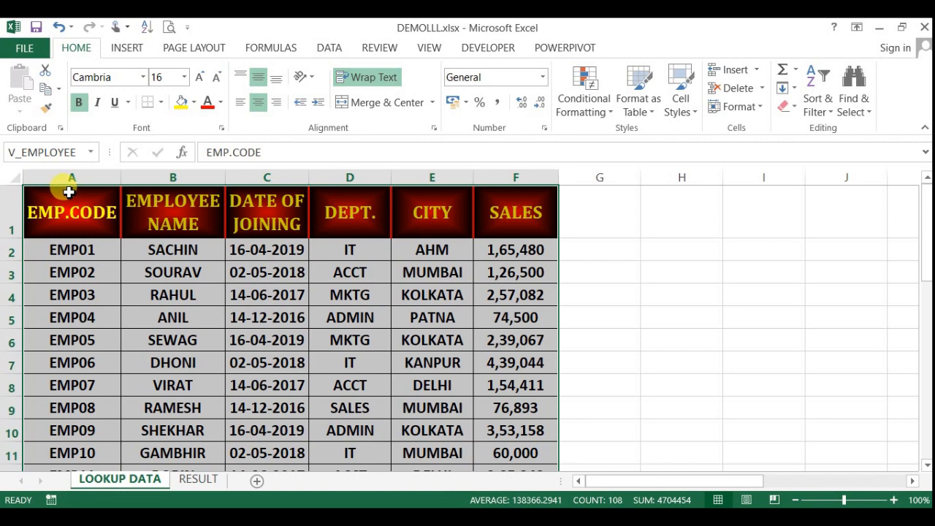
- Select the transposed employee table A23:R28 on the LOOKUP DATA sheet and name the range H_EMPLOYEE
{"action": "left_click", "coordinate": [123, 295]}
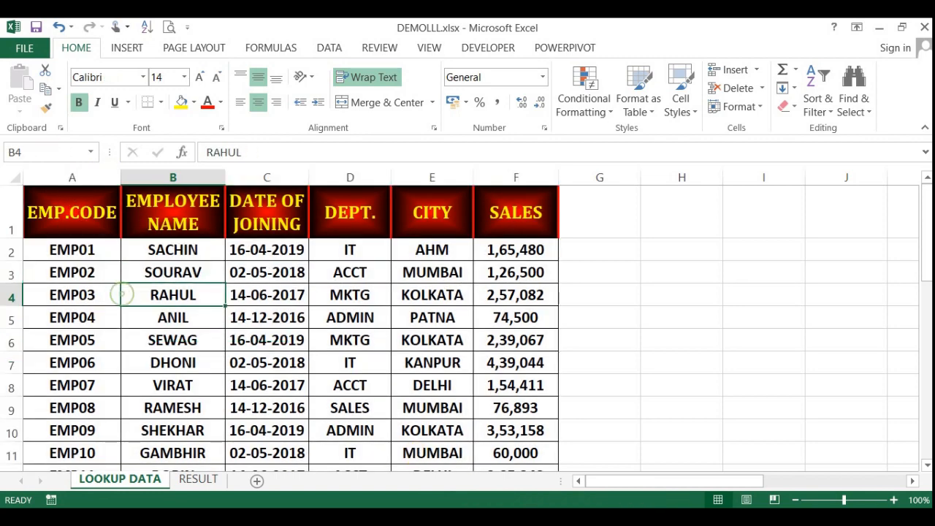
{"action": "scroll", "coordinate": [925, 468], "scroll_direction": "down", "scroll_amount": 3}
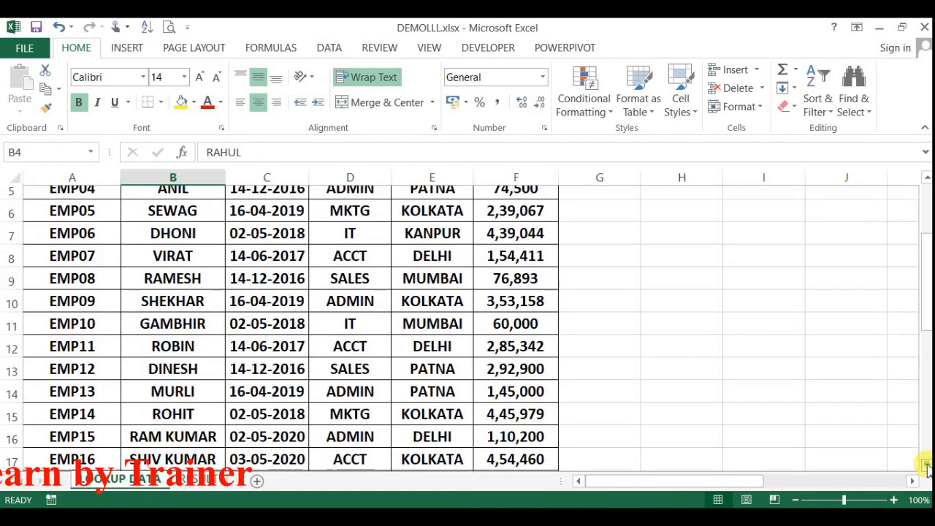
{"action": "scroll", "coordinate": [925, 467], "scroll_direction": "down", "scroll_amount": 3}
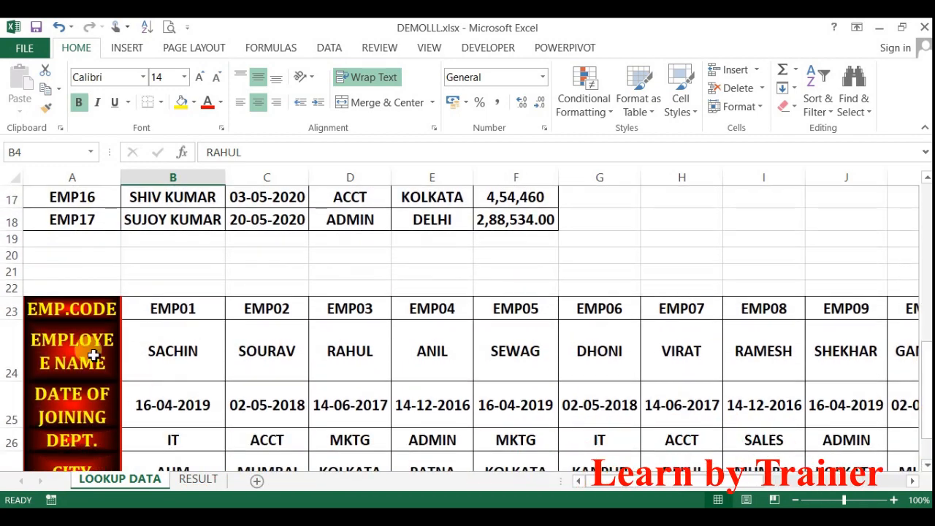
{"action": "left_click", "coordinate": [89, 312]}
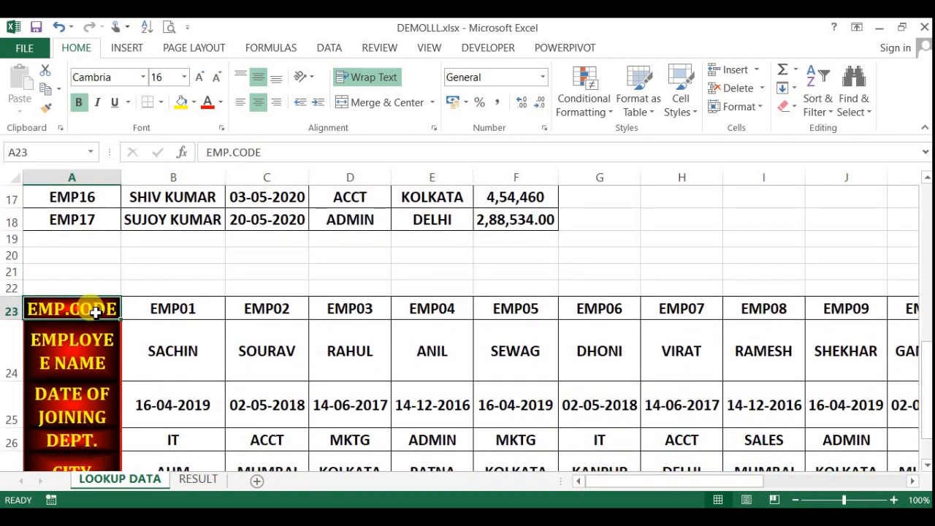
{"action": "key", "text": "ctrl+shift+Right"}
{"action": "key", "text": "ctrl+shift+Down"}
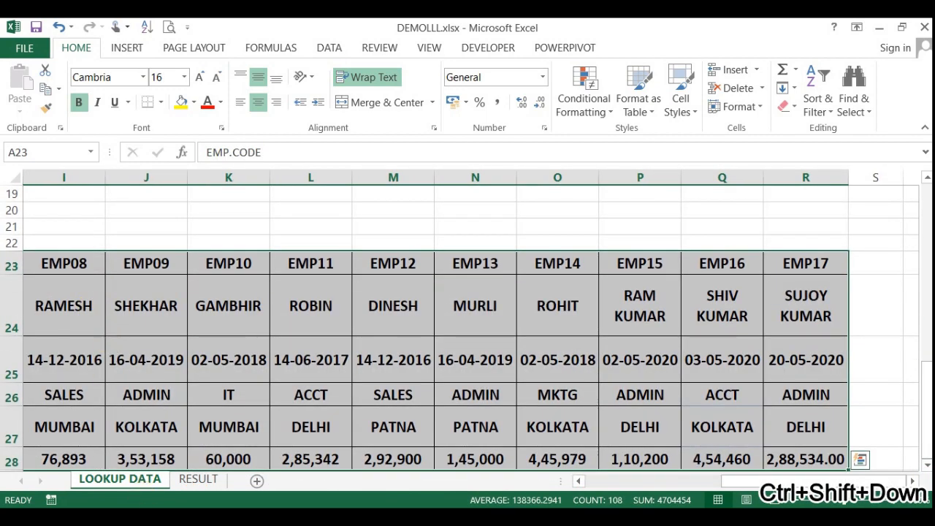
{"action": "left_click_drag", "start_coordinate": [741, 480], "coordinate": [602, 480]}
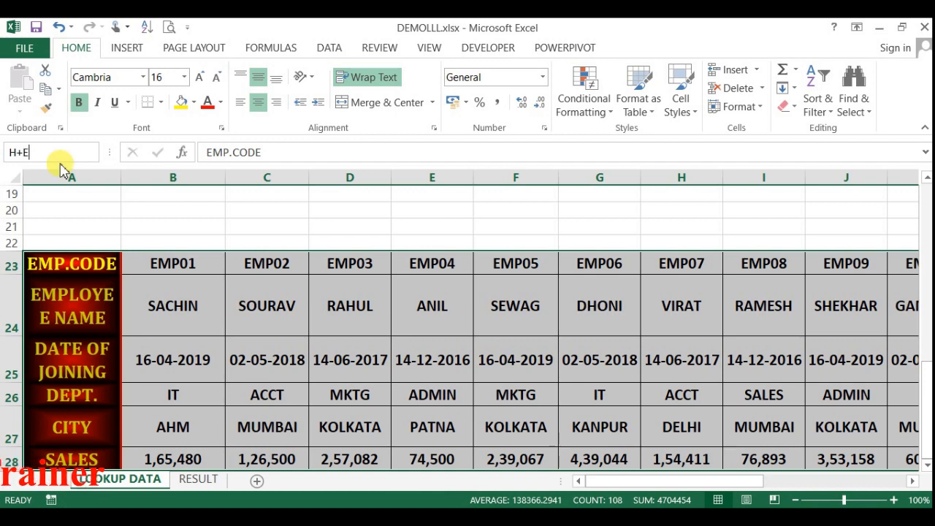
{"action": "key", "text": "BackSpace"}
{"action": "type", "text": "_EMPLOYEE"}
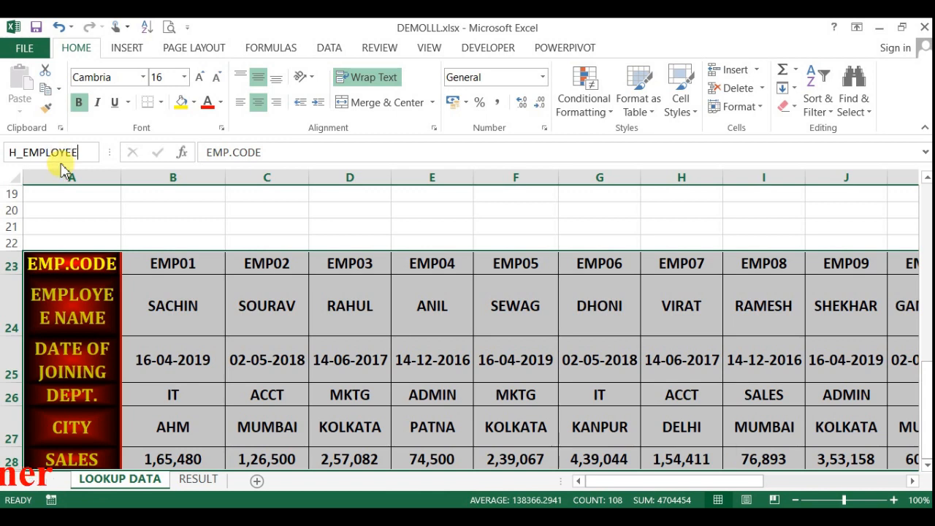
{"action": "key", "text": "Return"}
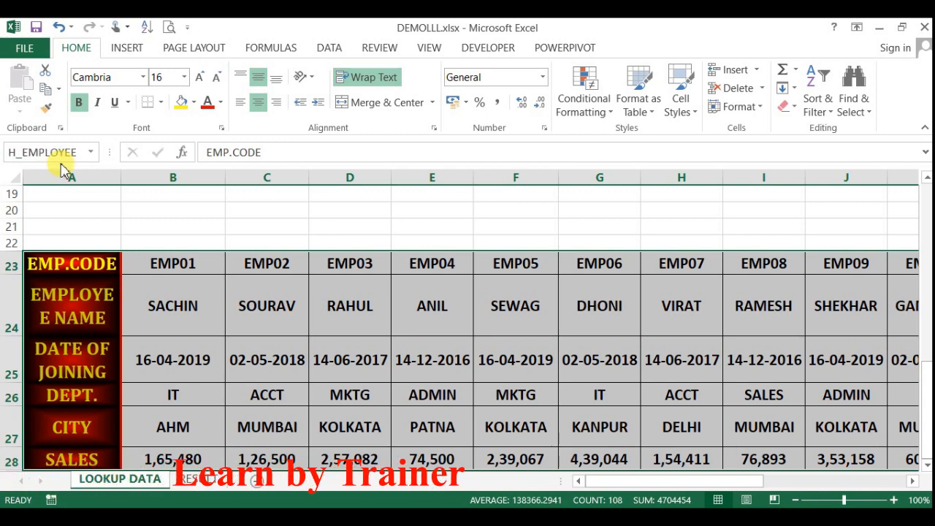
- Check the named ranges H_EMPLOYEE and V_EMPLOYEE by jumping to each one, and return to the RESULT sheet
{"action": "left_click", "coordinate": [151, 303]}
{"action": "left_click", "coordinate": [94, 159]}
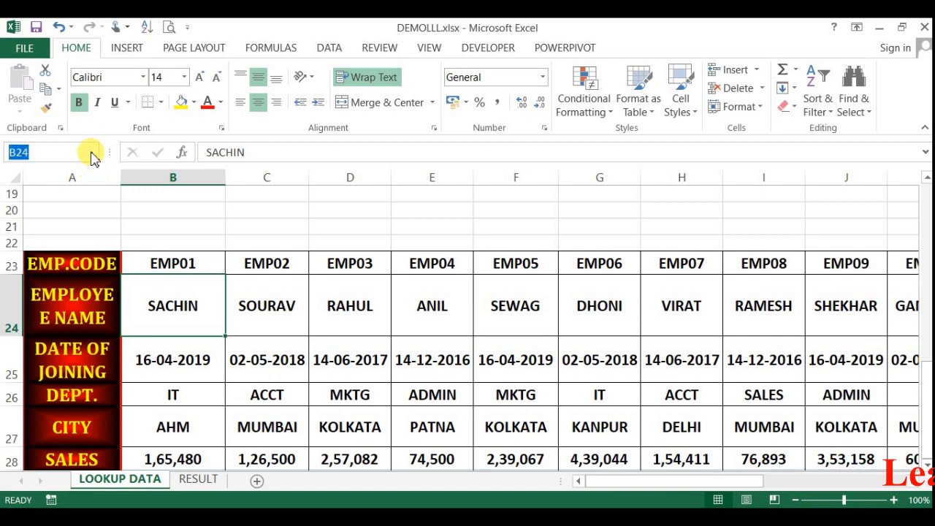
{"action": "left_click", "coordinate": [93, 154]}
{"action": "scroll", "coordinate": [93, 152], "scroll_direction": "up", "scroll_amount": 1}
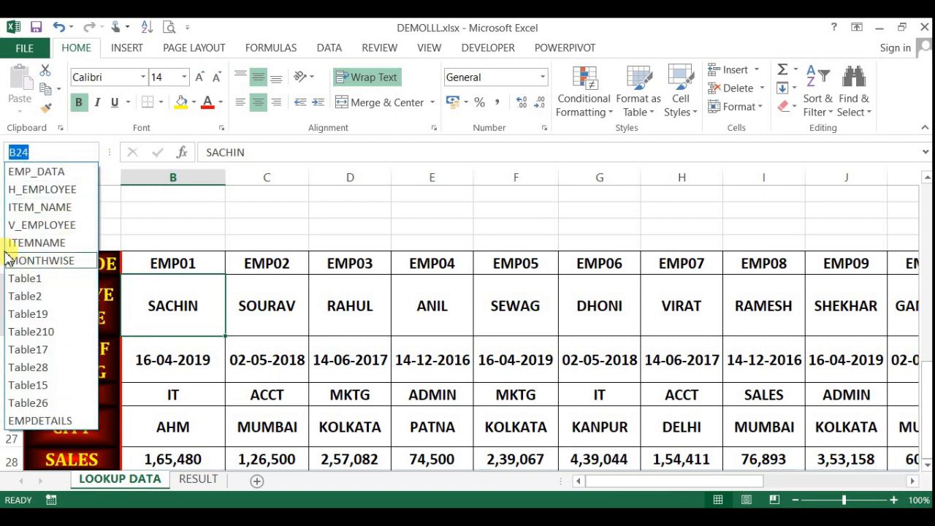
{"action": "left_click", "coordinate": [25, 190]}
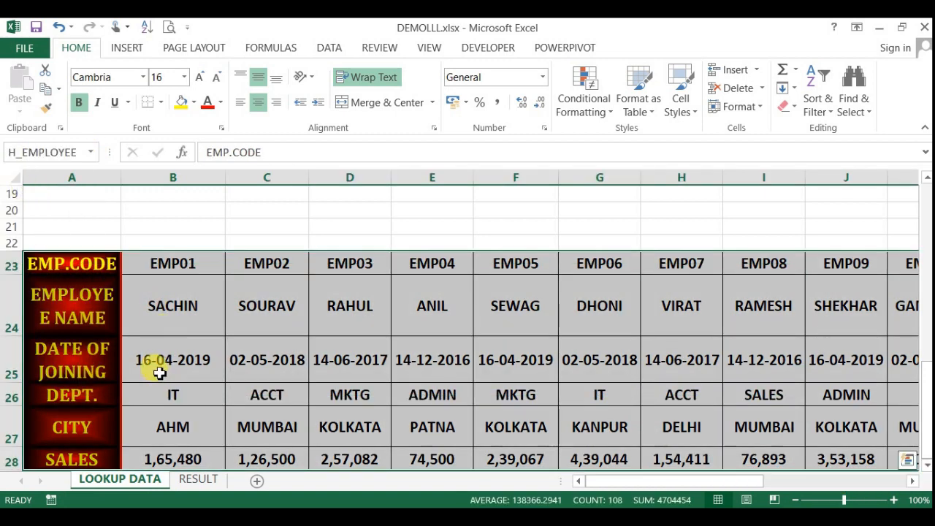
{"action": "left_click", "coordinate": [89, 151]}
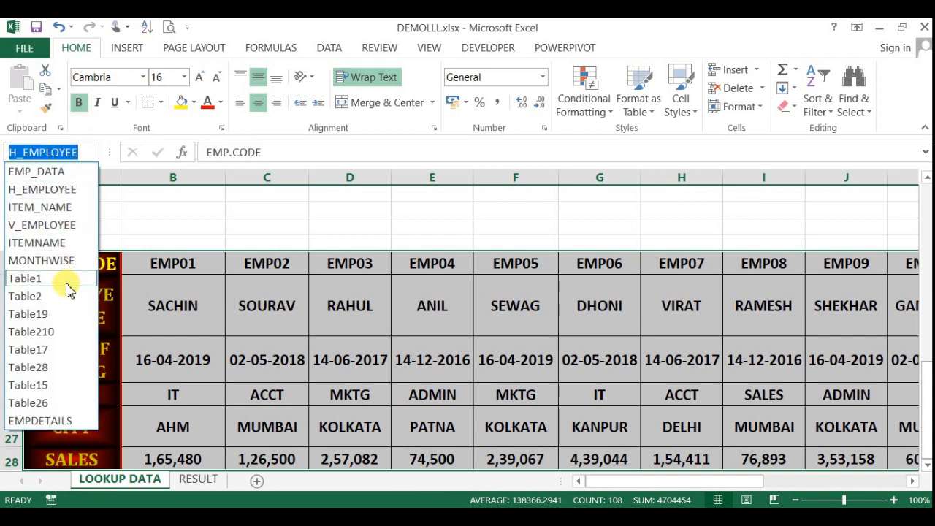
{"action": "left_click", "coordinate": [47, 225]}
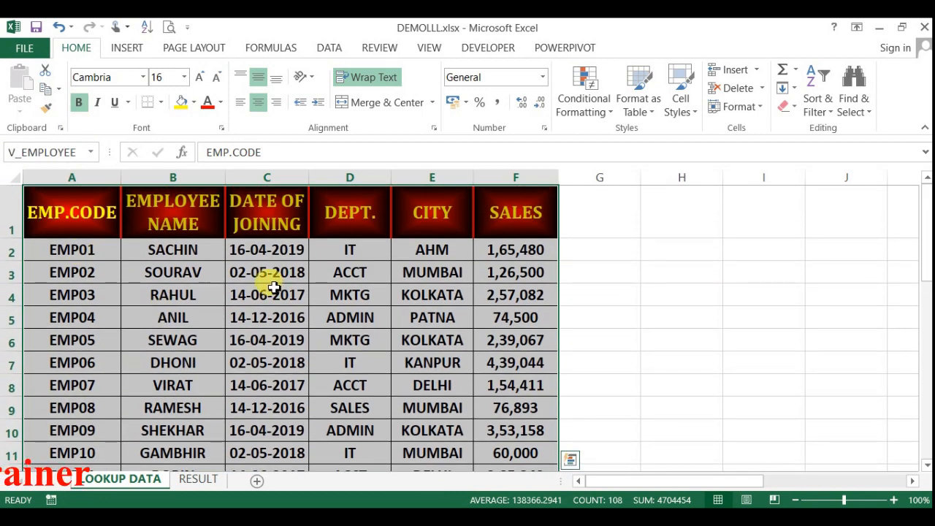
{"action": "left_click", "coordinate": [269, 293]}
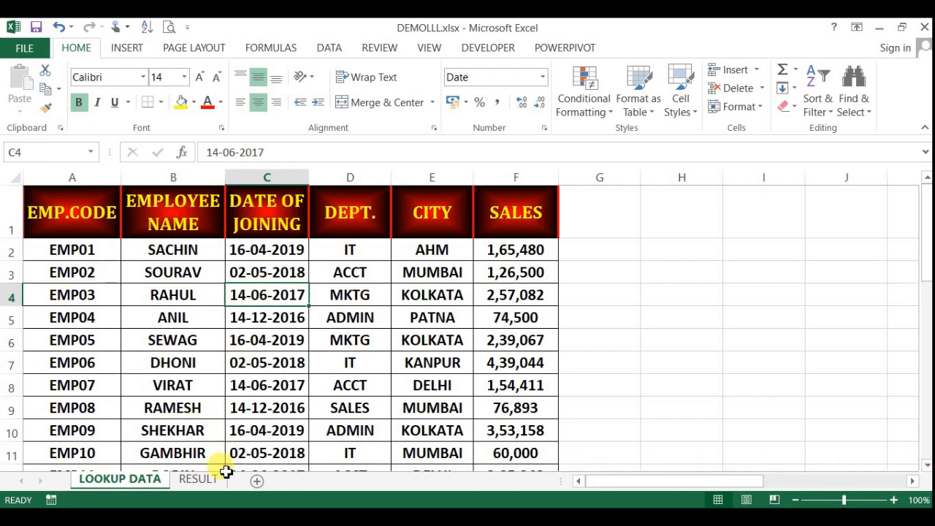
{"action": "left_click", "coordinate": [199, 479]}
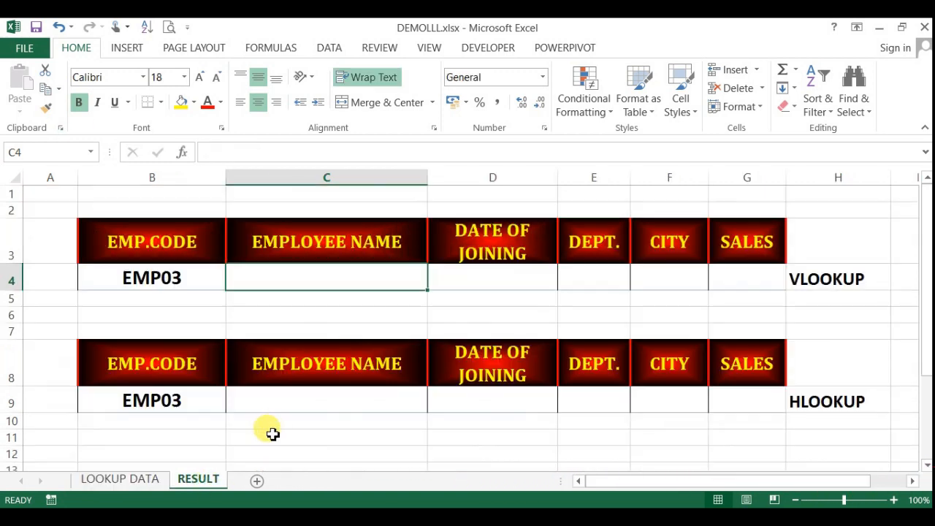
{"action": "left_click", "coordinate": [454, 427]}
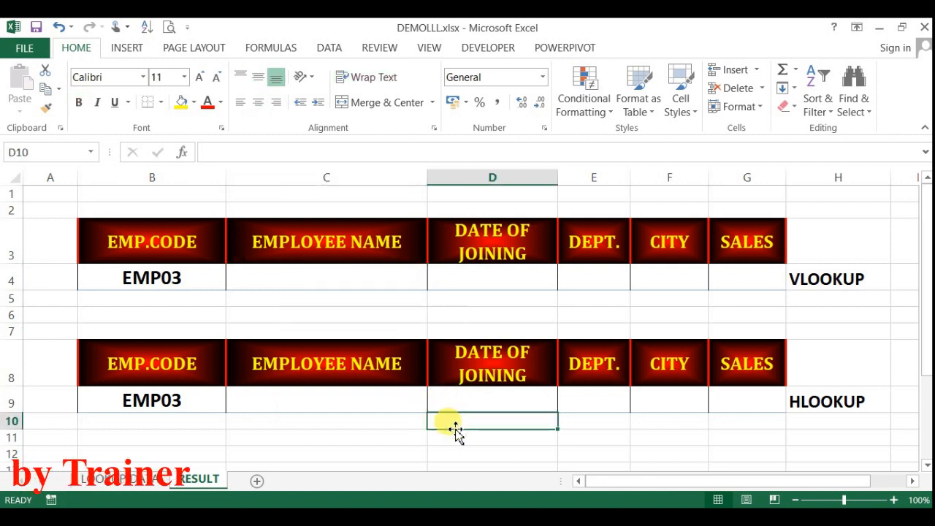
{"action": "left_click", "coordinate": [369, 285]}
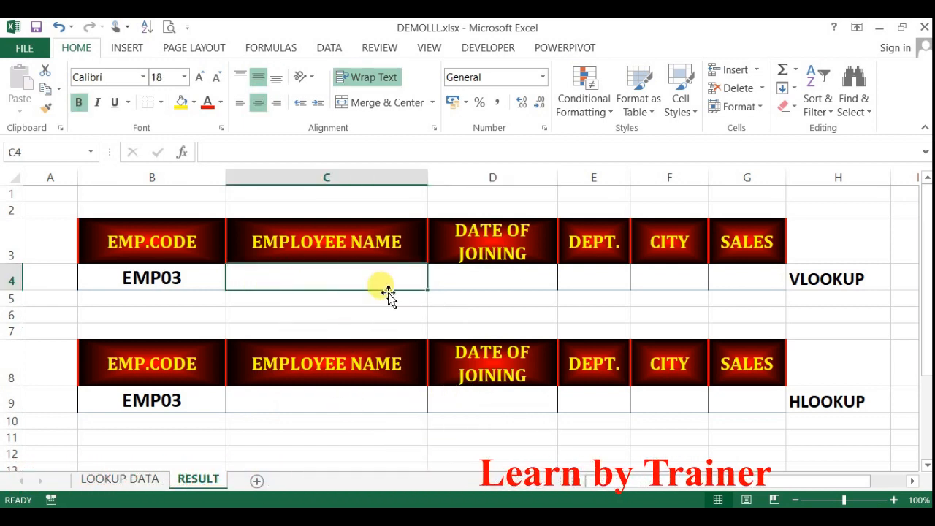
{"action": "left_click", "coordinate": [743, 319]}
{"action": "left_click_drag", "start_coordinate": [350, 282], "coordinate": [720, 284]}
{"action": "left_click", "coordinate": [464, 320]}
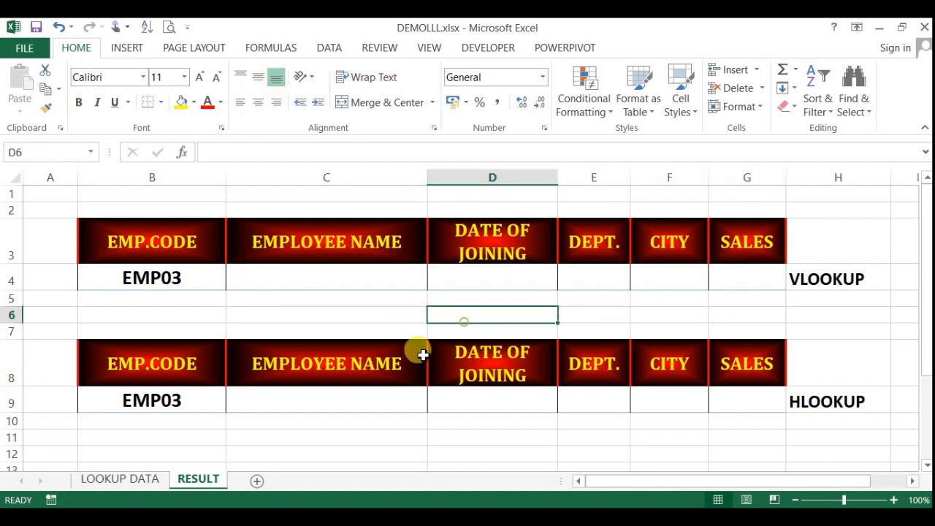
{"action": "left_click_drag", "start_coordinate": [386, 290], "coordinate": [743, 280]}
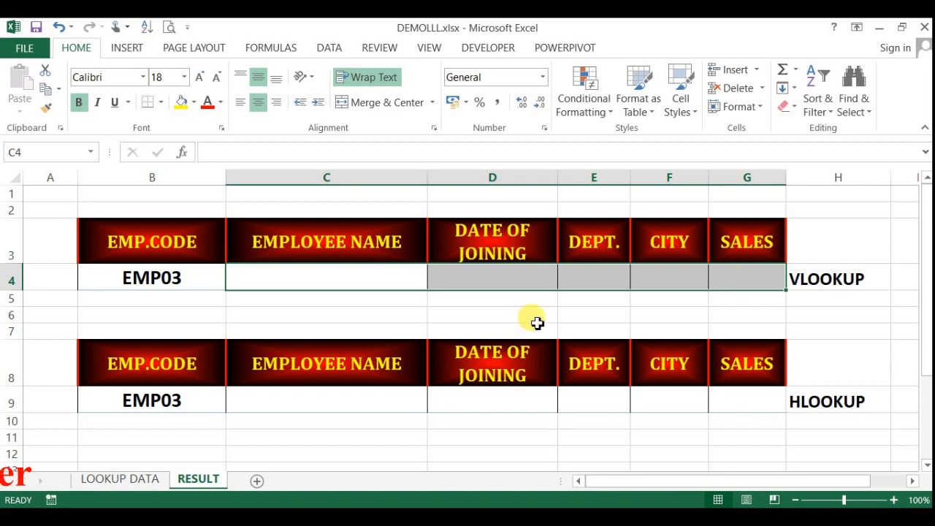
{"action": "left_click", "coordinate": [484, 326]}
{"action": "left_click", "coordinate": [320, 283]}
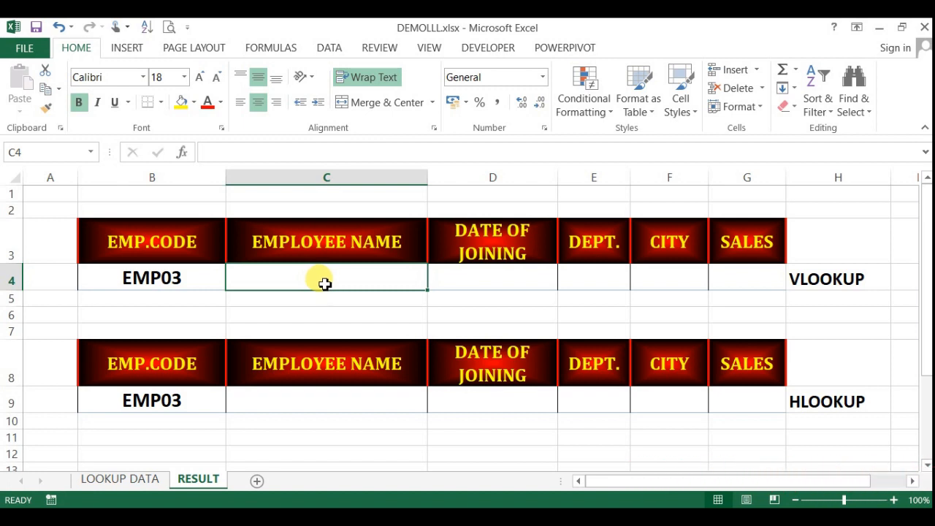
{"action": "left_click", "coordinate": [325, 315]}
{"action": "left_click", "coordinate": [319, 278]}
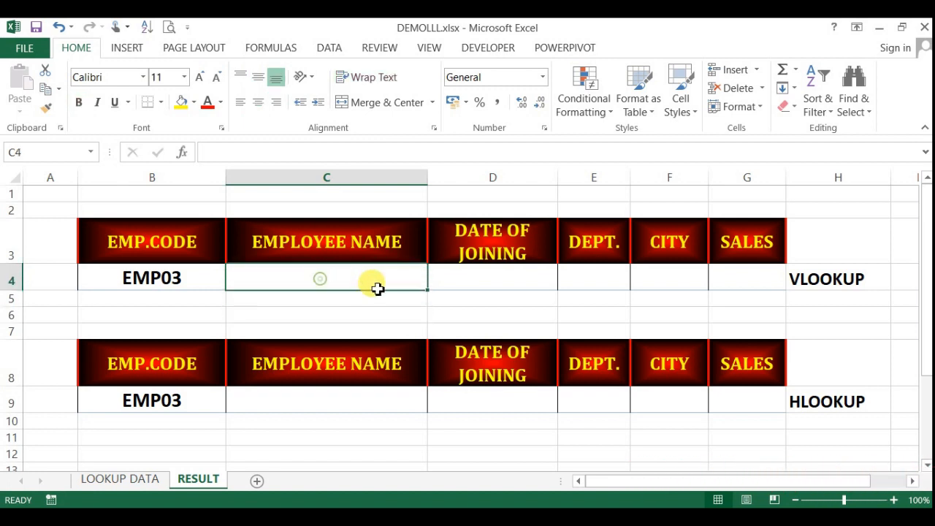
{"action": "left_click", "coordinate": [380, 329]}
- Begin a VLOOKUP formula across C4:G4 with B4 as the lookup value and V_EMPLOYEE as the table array
{"action": "left_click_drag", "start_coordinate": [320, 280], "coordinate": [756, 278]}
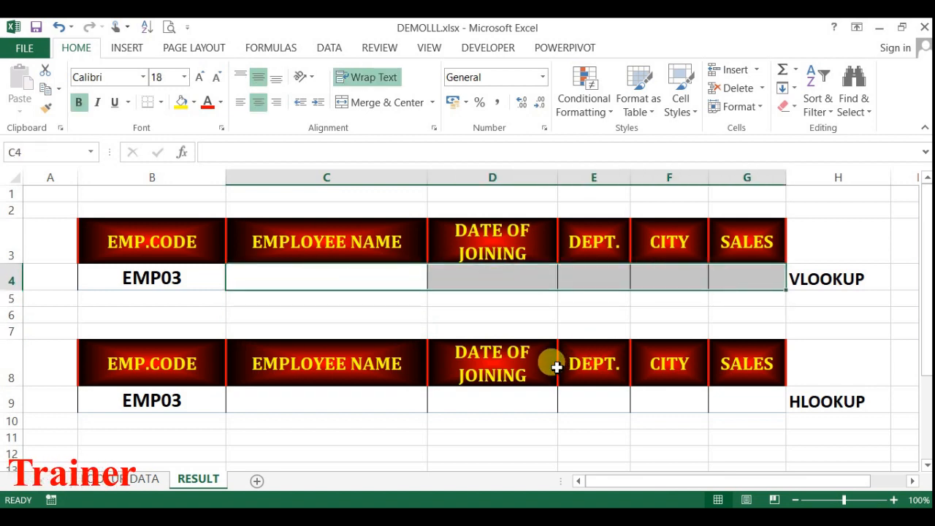
{"action": "type", "text": "="}
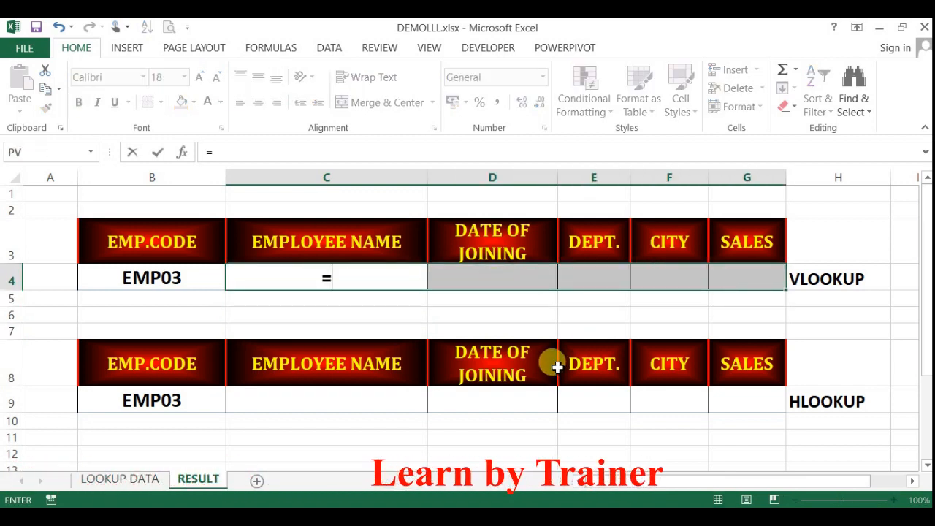
{"action": "type", "text": "VLO"}
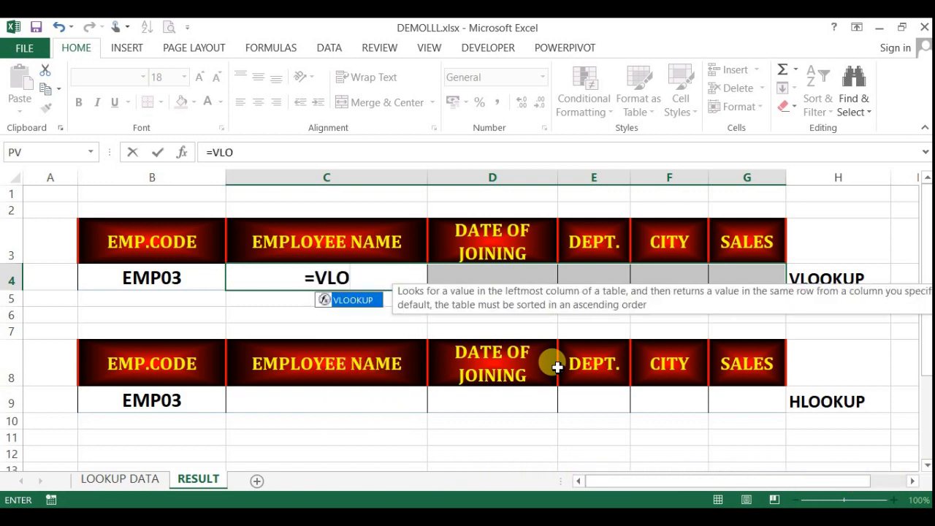
{"action": "key", "text": "Tab"}
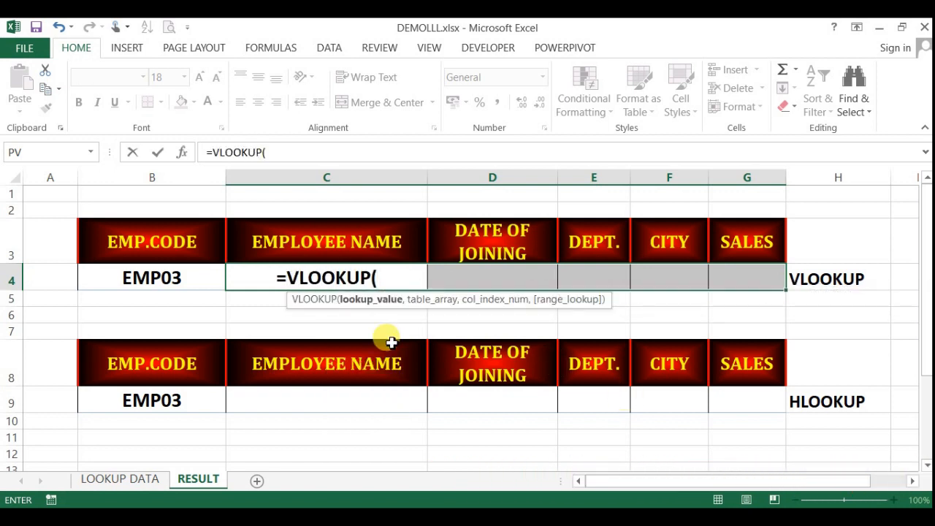
{"action": "left_click", "coordinate": [168, 274]}
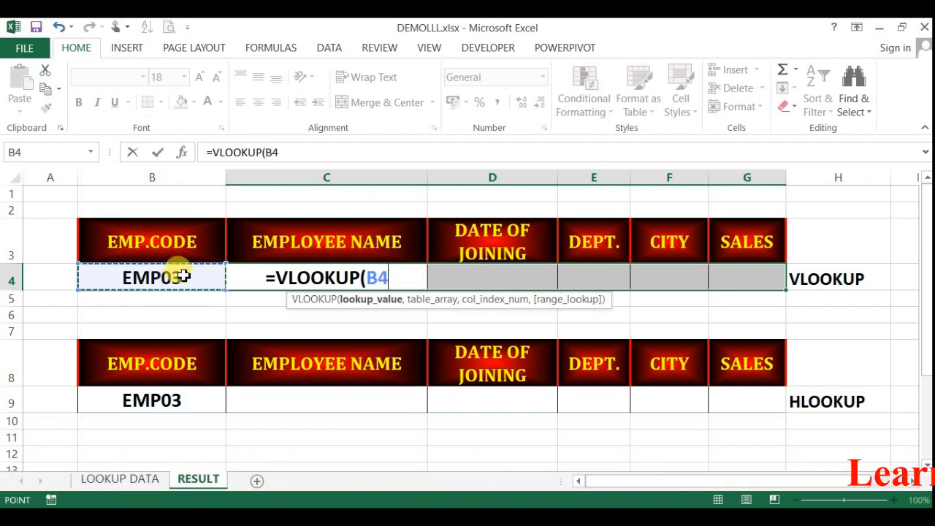
{"action": "type", "text": ","}
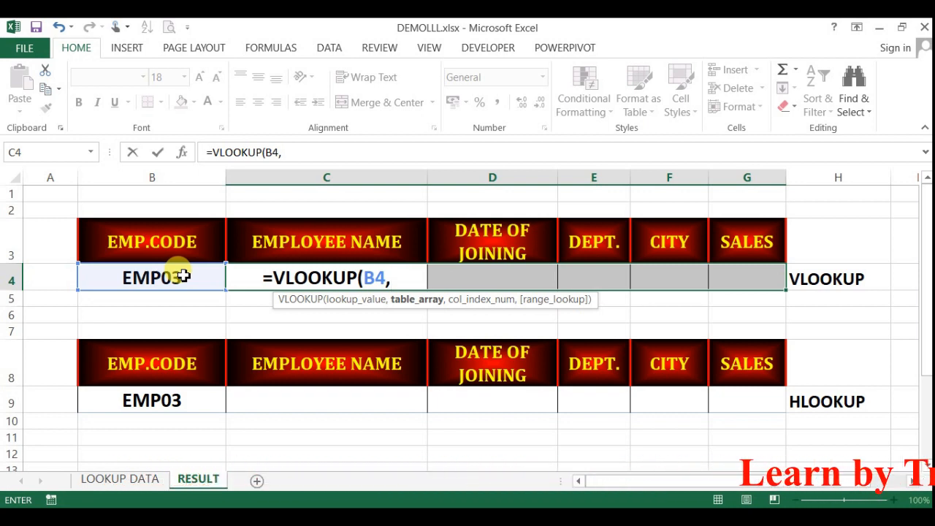
{"action": "type", "text": "V"}
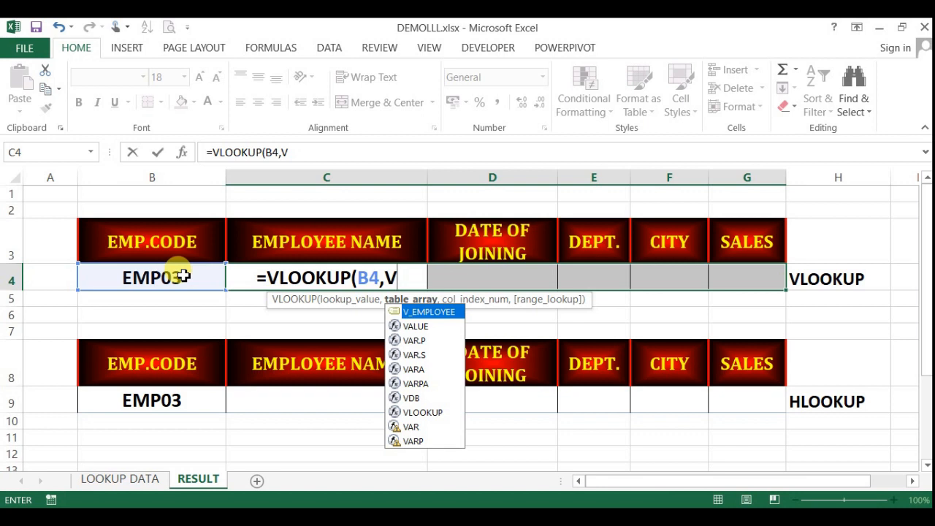
{"action": "key", "text": "Tab"}
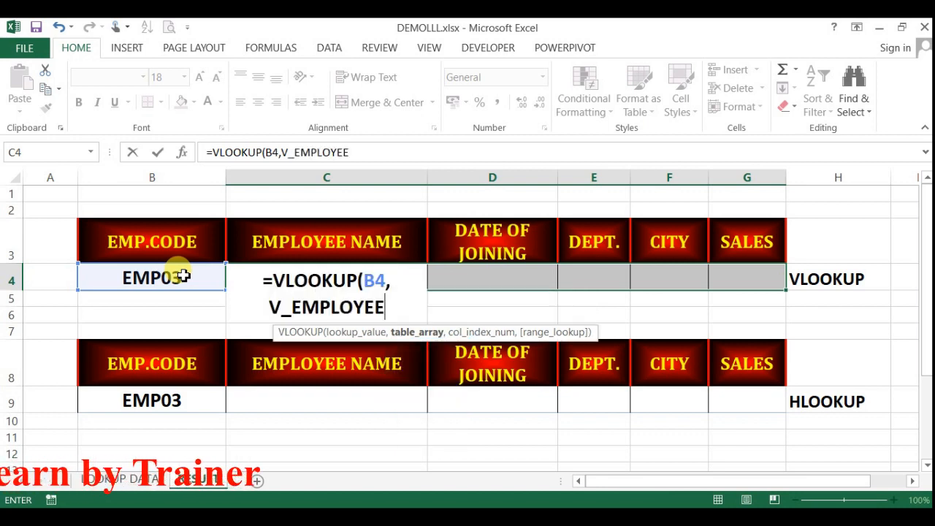
{"action": "type", "text": ","}
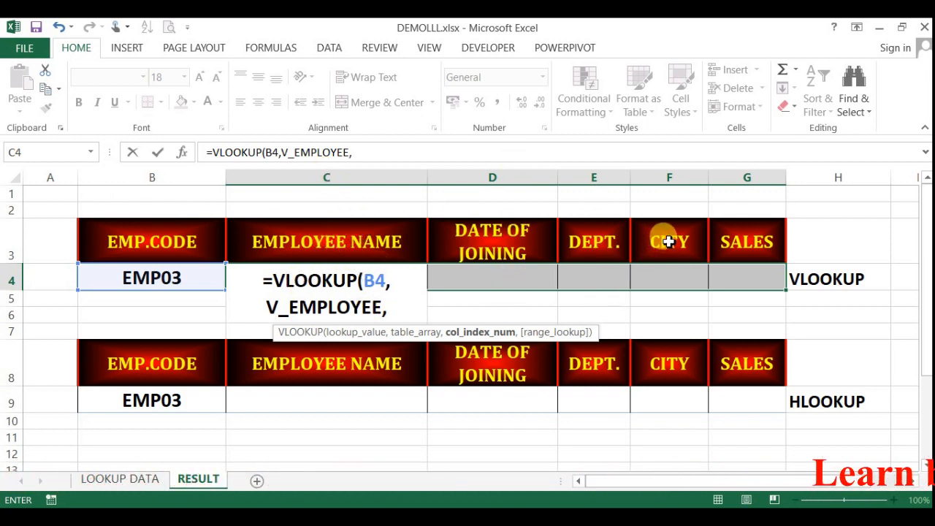
- Complete the VLOOKUP with column indexes {2,3,4,5,6} and FALSE for exact match, and enter it as an array formula across C4:G4
{"action": "type", "text": "{2"}
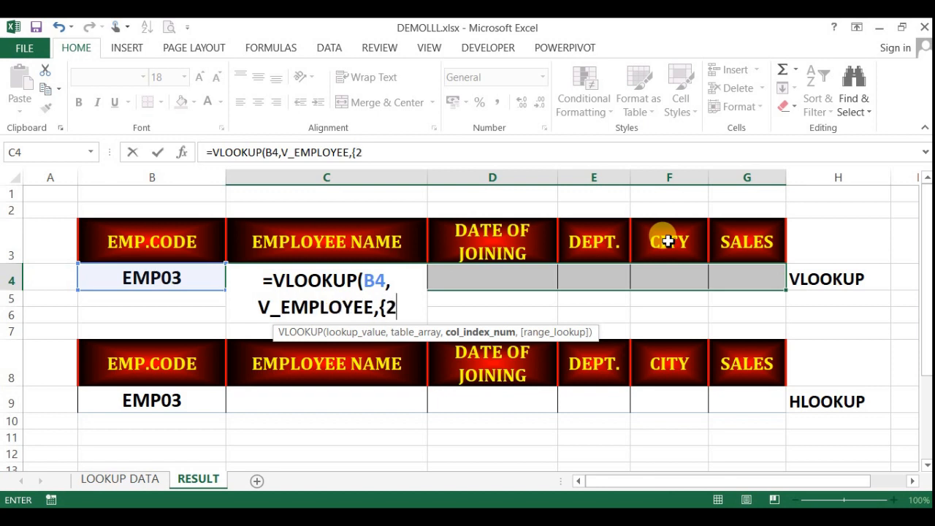
{"action": "type", "text": ","}
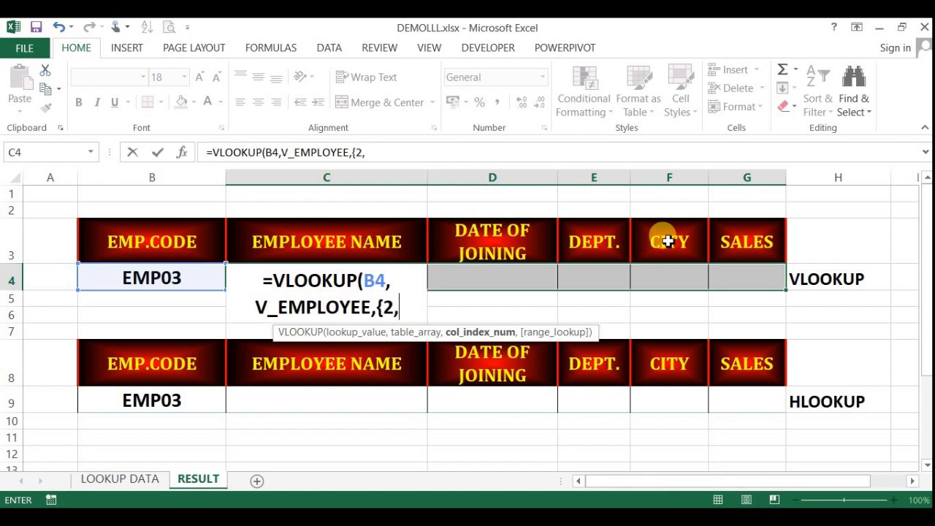
{"action": "type", "text": "3,4,5,"}
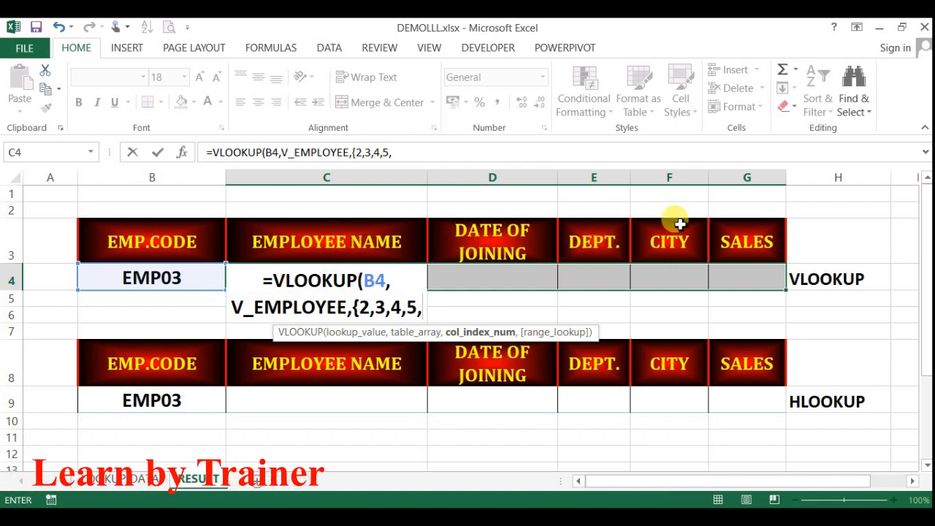
{"action": "type", "text": "6"}
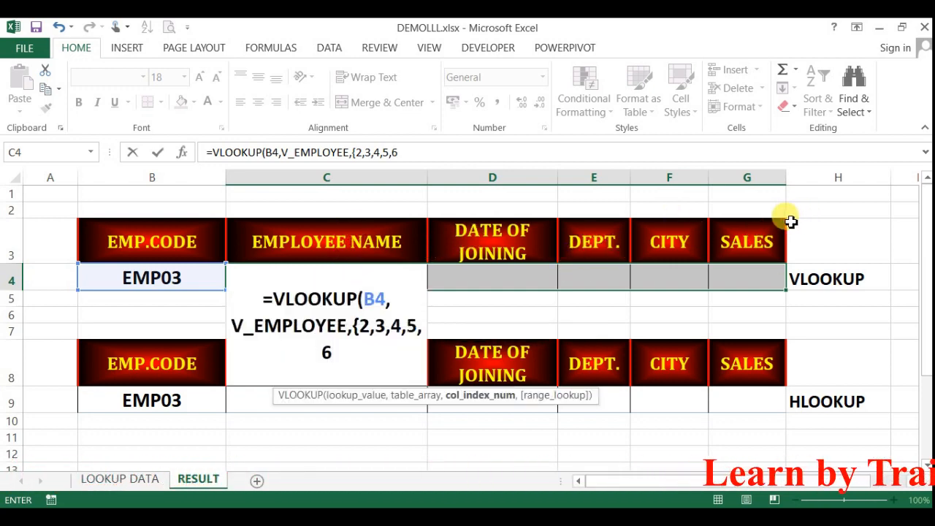
{"action": "type", "text": "},"}
{"action": "key", "text": "Down"}
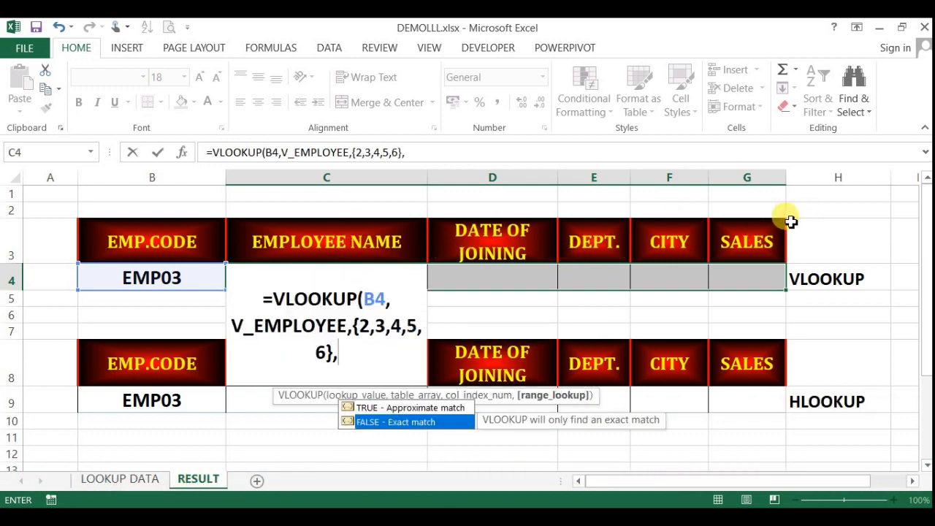
{"action": "key", "text": "Tab"}
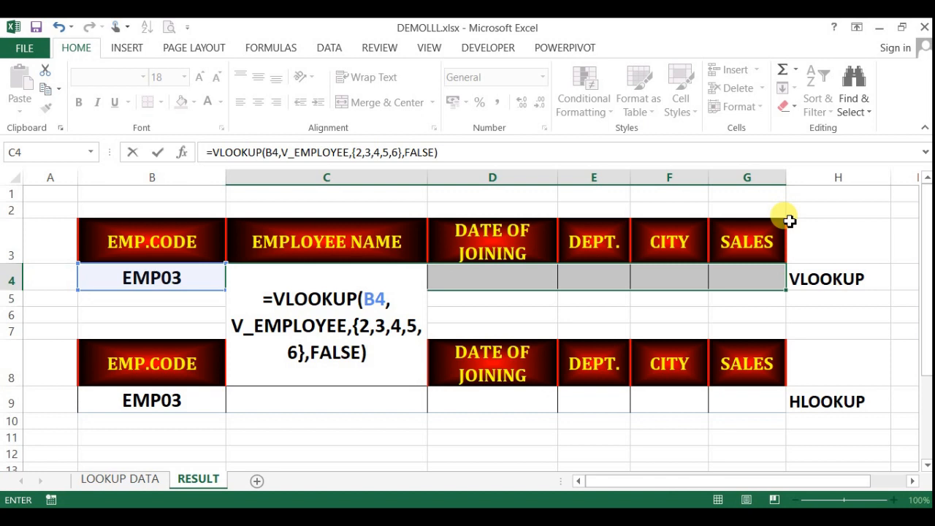
{"action": "key", "text": "ctrl+shift+Return"}
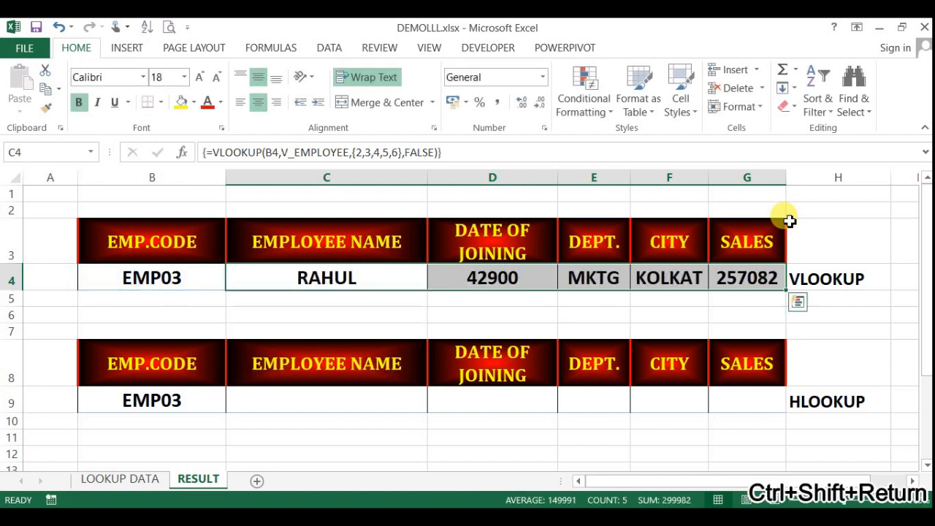
{"action": "key", "text": "Down"}
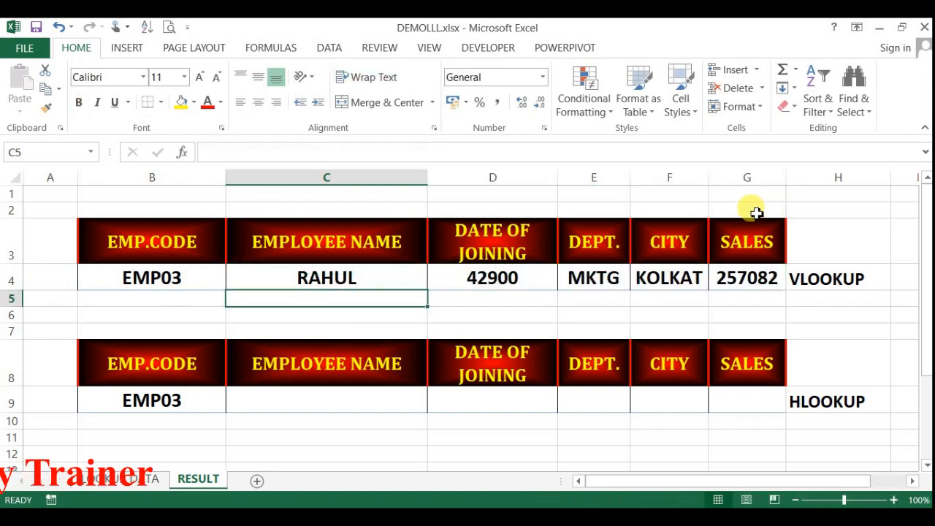
- Format the joining date in D4 as Short Date, and widen column F and reduce row 4's height to fit the results
{"action": "left_click", "coordinate": [516, 289]}
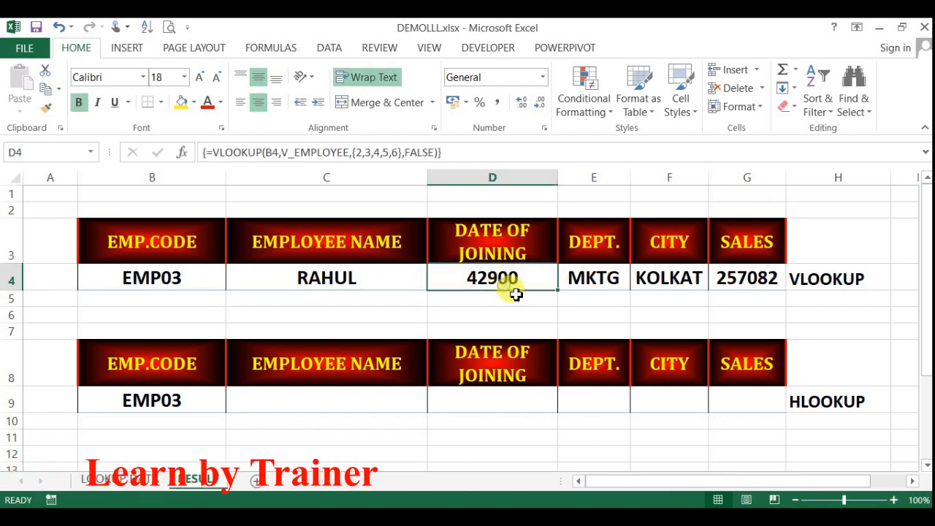
{"action": "left_click", "coordinate": [545, 80]}
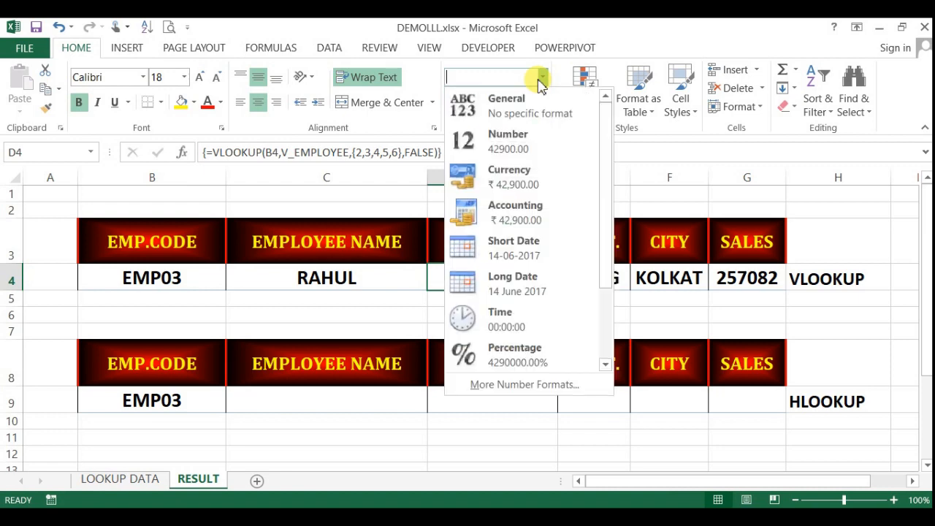
{"action": "left_click", "coordinate": [508, 241]}
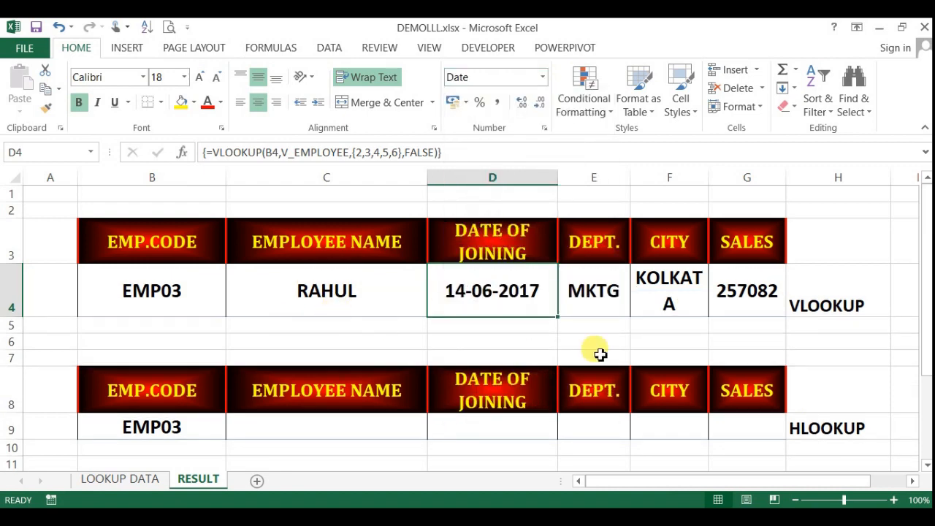
{"action": "left_click_drag", "start_coordinate": [708, 179], "coordinate": [724, 180]}
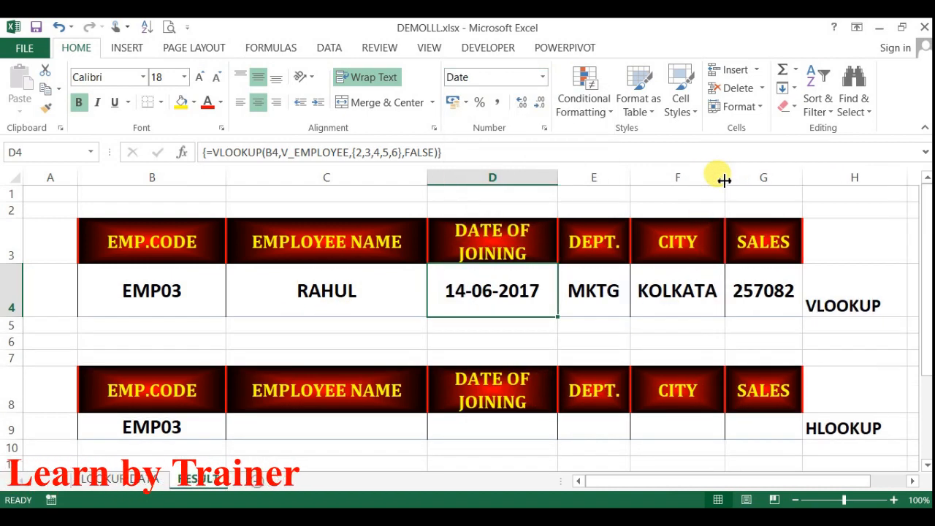
{"action": "left_click_drag", "start_coordinate": [16, 315], "coordinate": [18, 306]}
- Choose EMP08 as the employee code in B4 and review the VLOOKUP array formula in C4
{"action": "left_click", "coordinate": [201, 296]}
{"action": "left_click", "coordinate": [230, 297]}
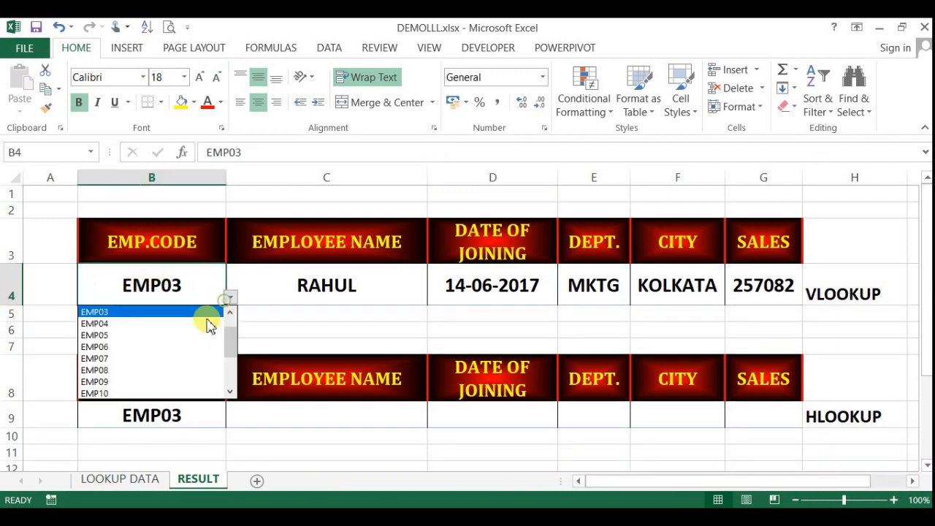
{"action": "left_click", "coordinate": [119, 369]}
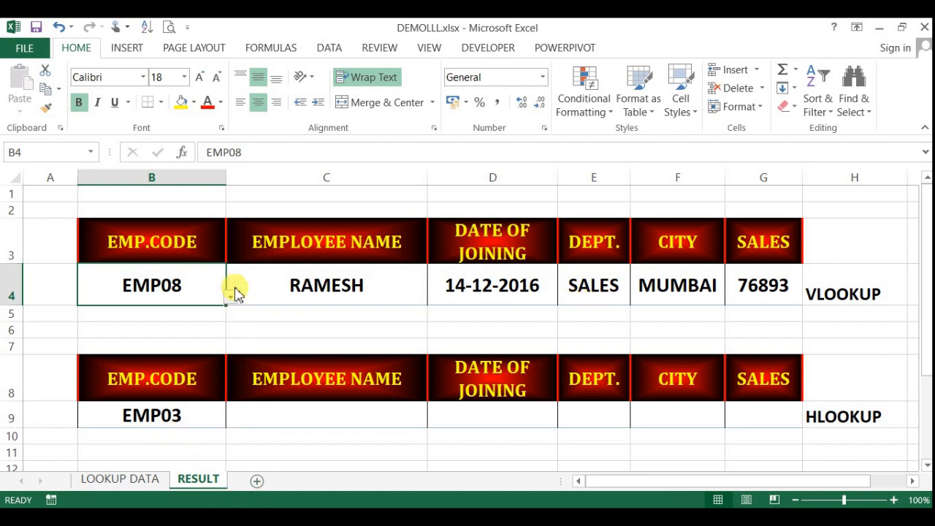
{"action": "left_click", "coordinate": [264, 267]}
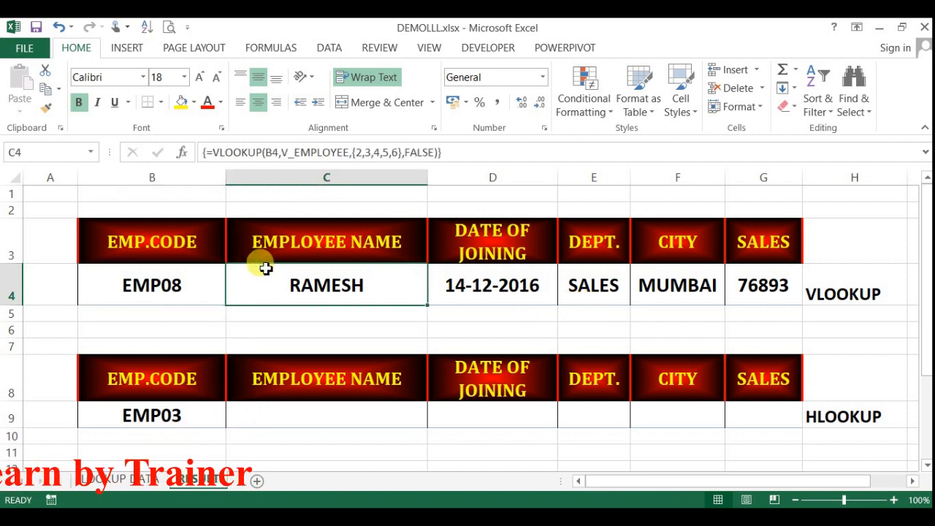
{"action": "key", "text": "F2"}
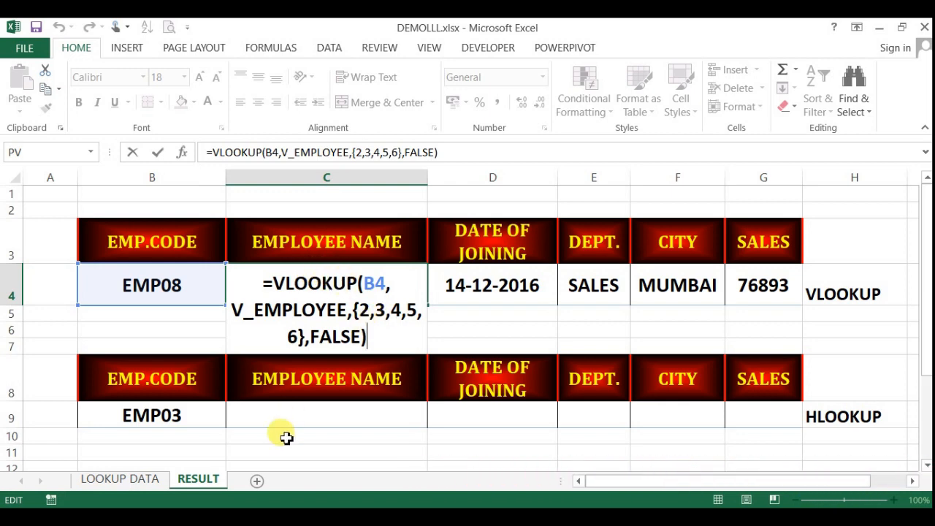
{"action": "key", "text": "ctrl+Return"}
- Begin an HLOOKUP formula across C9:G9 with B9 as the lookup value and H_EMPLOYEE as the table array
{"action": "left_click", "coordinate": [306, 419]}
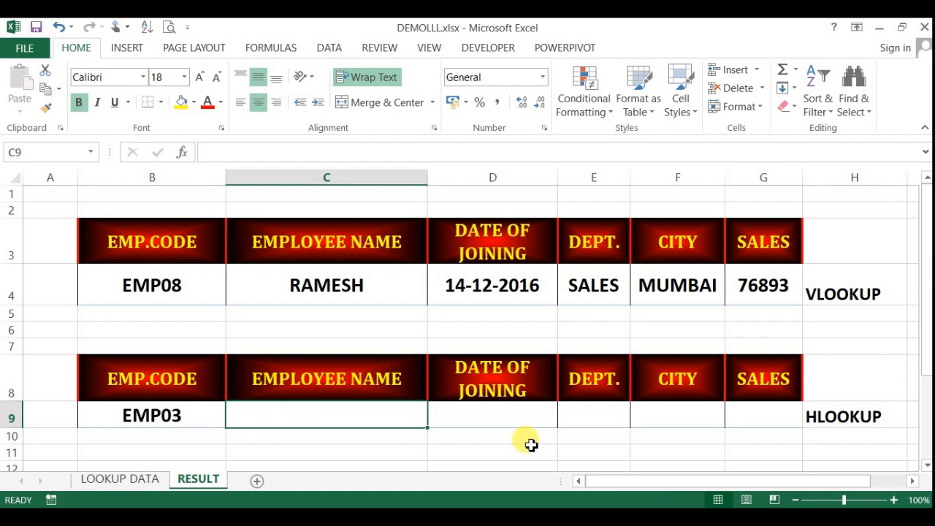
{"action": "left_click_drag", "start_coordinate": [364, 419], "coordinate": [734, 414]}
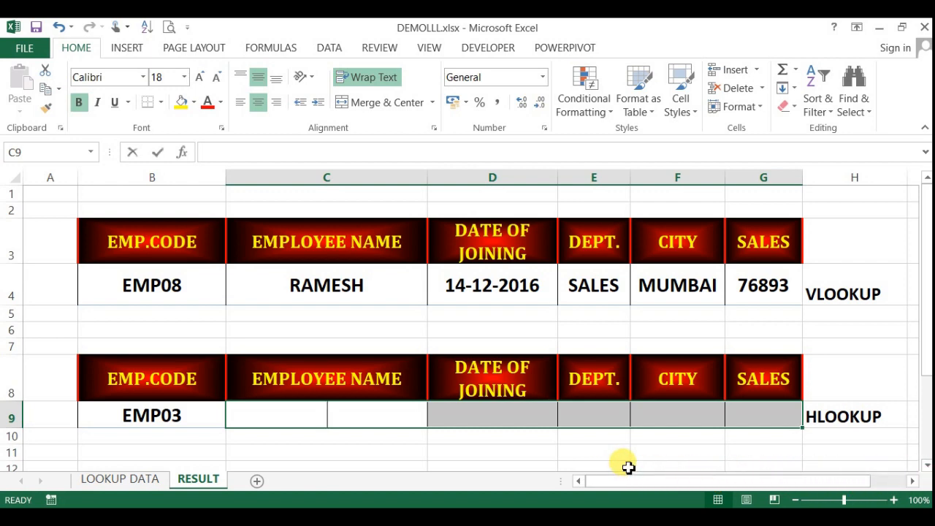
{"action": "type", "text": "=HLO"}
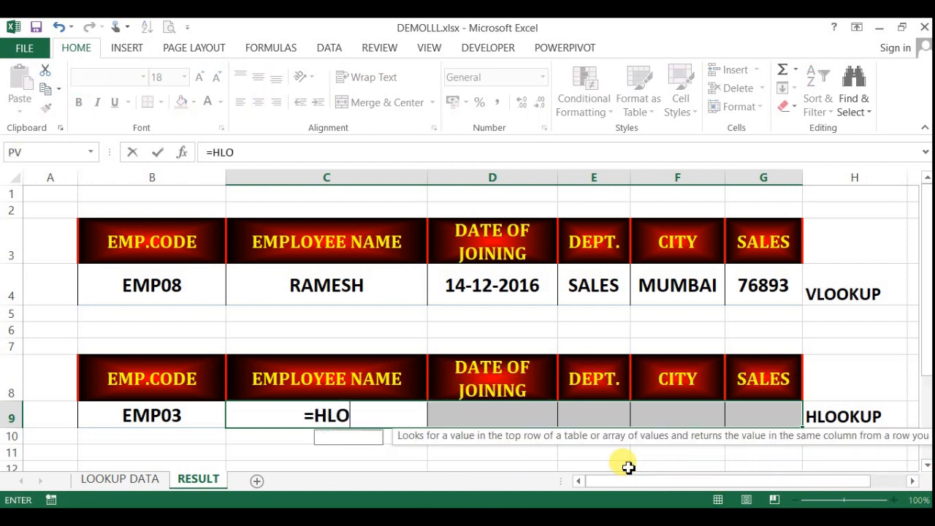
{"action": "key", "text": "Tab"}
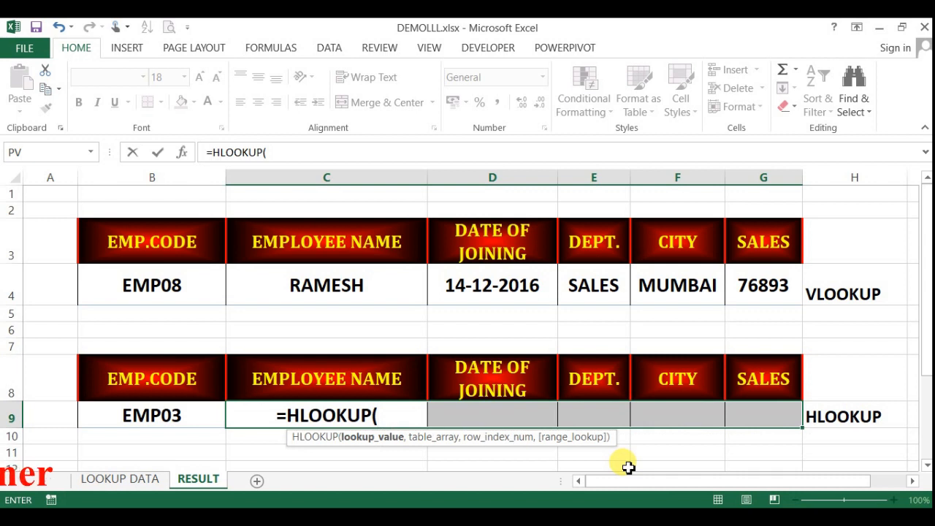
{"action": "left_click", "coordinate": [192, 422]}
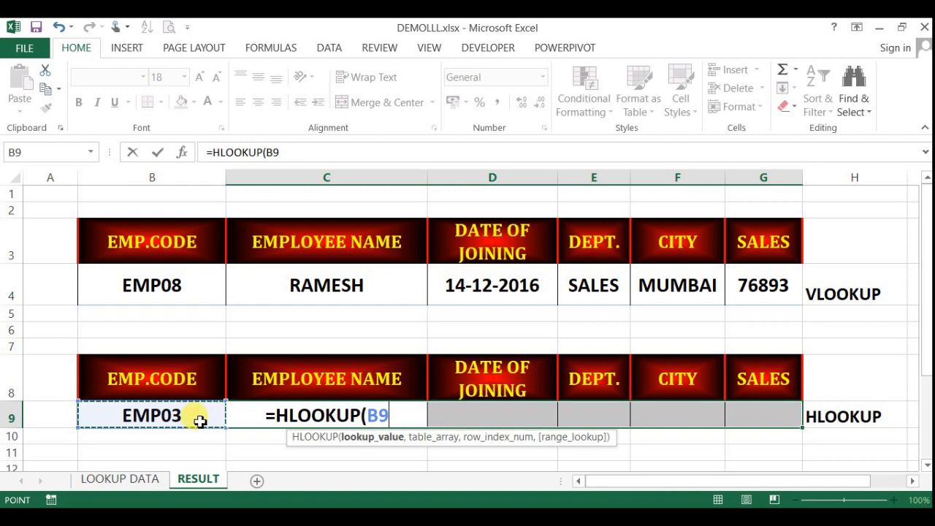
{"action": "type", "text": ","}
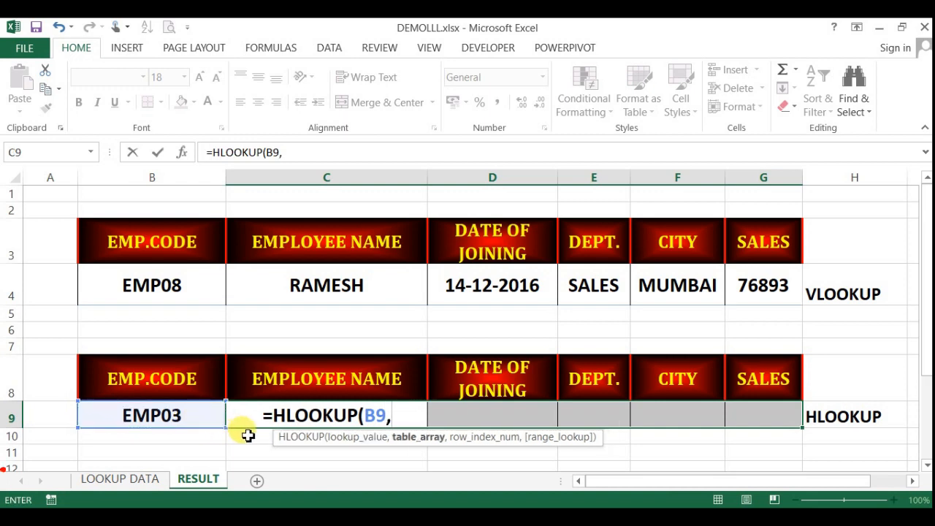
{"action": "type", "text": "H"}
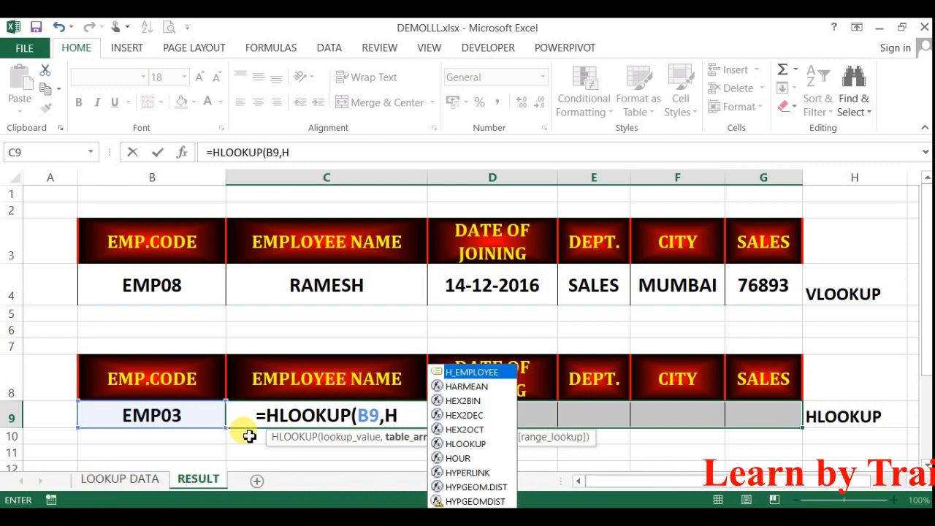
{"action": "key", "text": "Tab"}
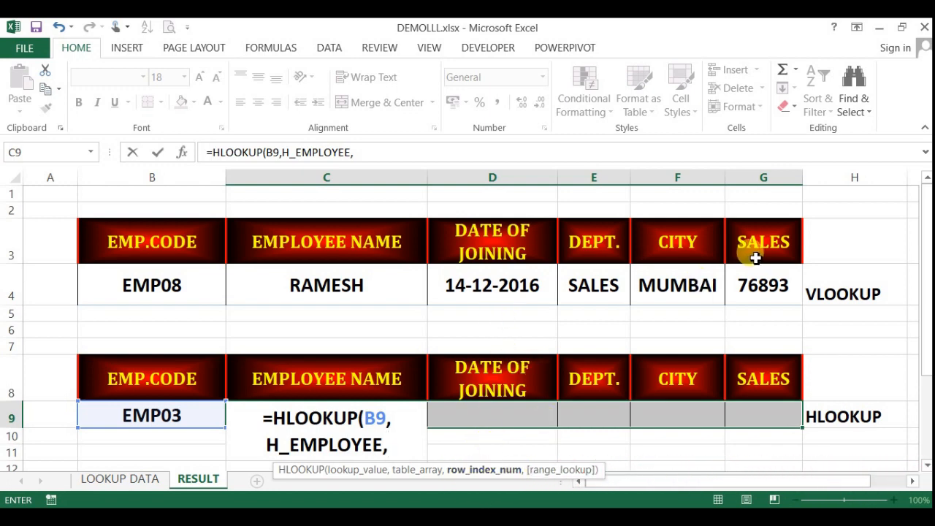
- Complete the HLOOKUP with row indexes {2,3,4,5,6} and 0 for exact match, and enter it as an array formula across C9:G9
{"action": "type", "text": "{"}
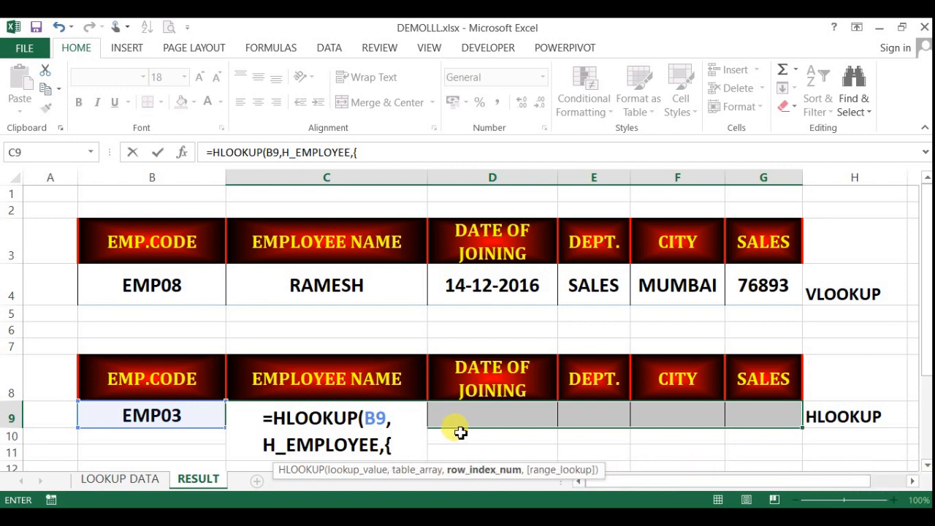
{"action": "type", "text": "2,"}
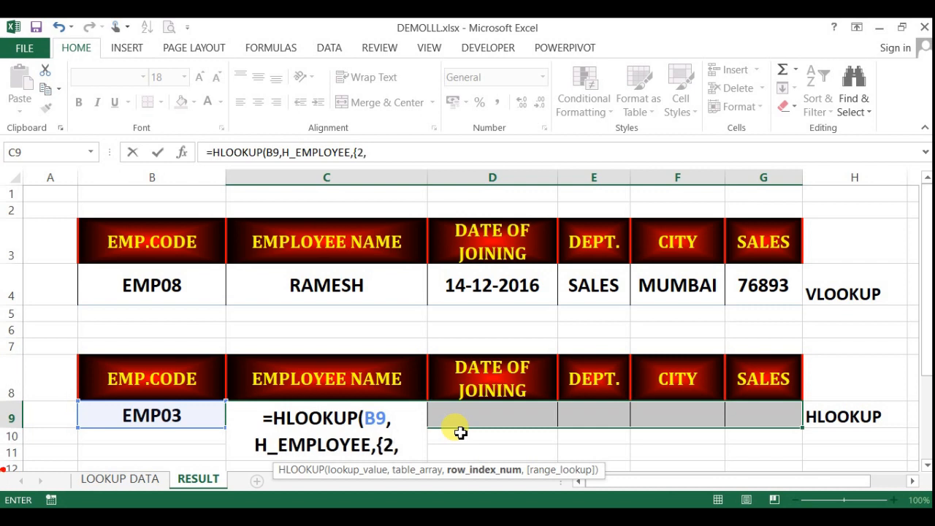
{"action": "type", "text": "3,4,"}
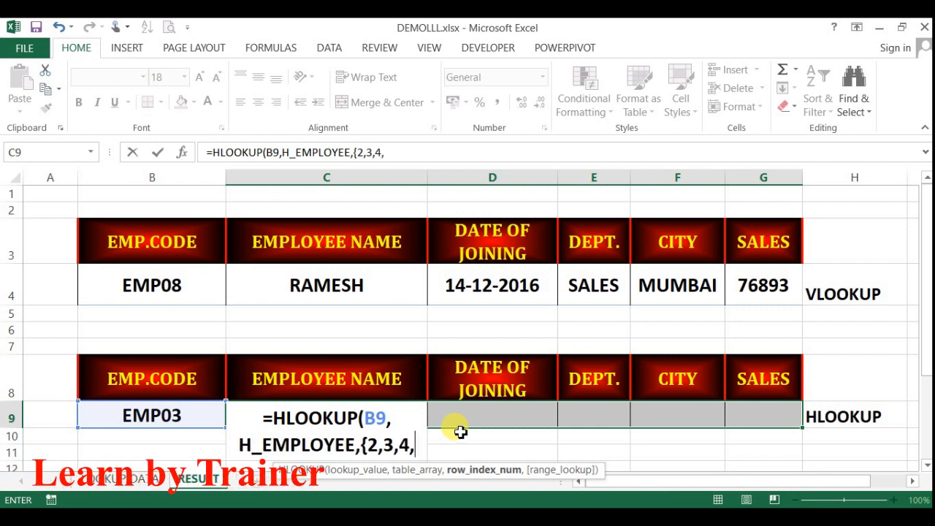
{"action": "type", "text": "5,6"}
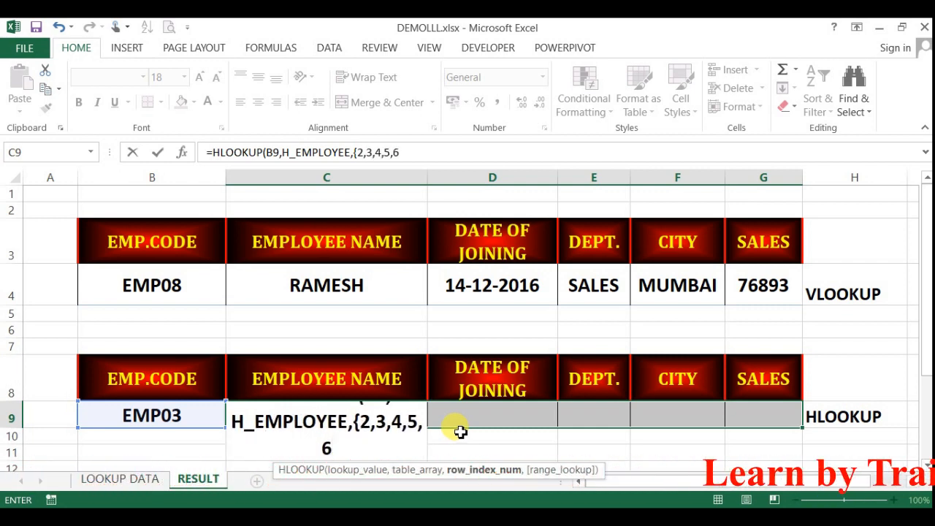
{"action": "type", "text": "},"}
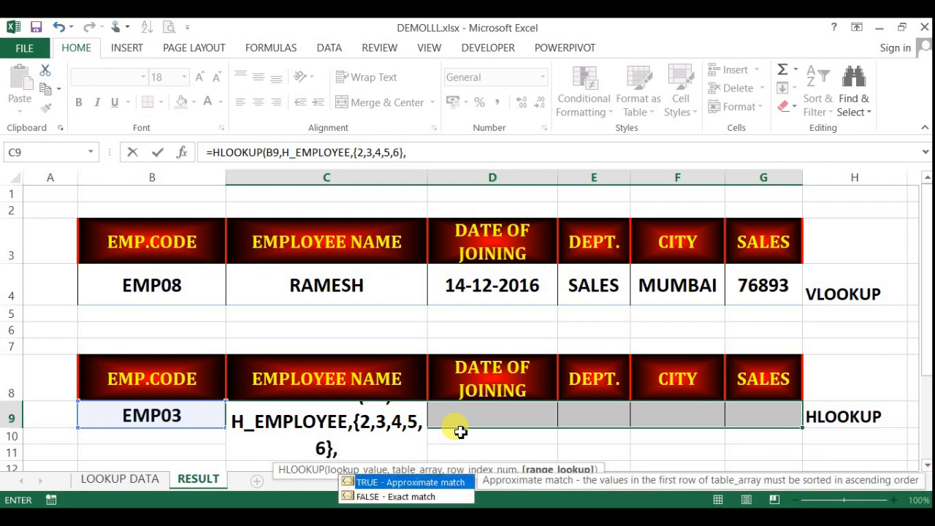
{"action": "type", "text": "0)"}
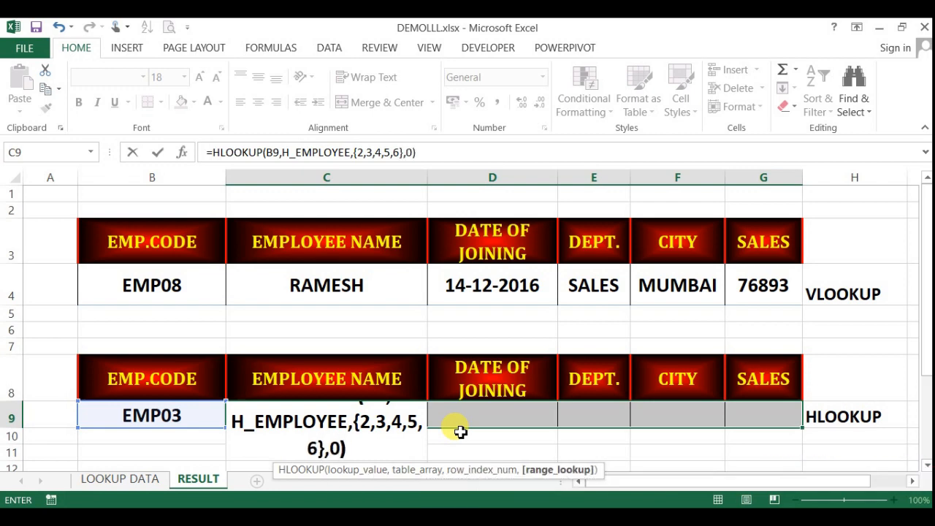
{"action": "key", "text": "ctrl+shift+Return"}
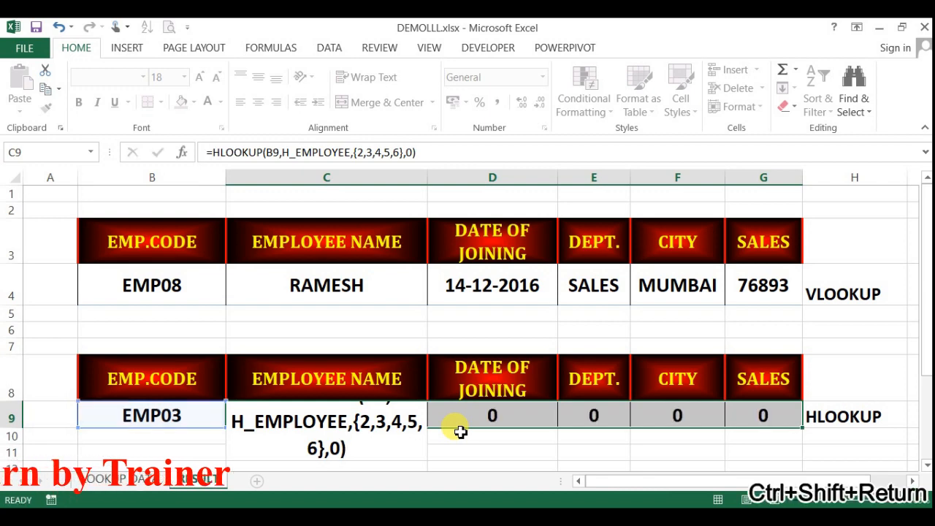
{"action": "left_click", "coordinate": [497, 466]}
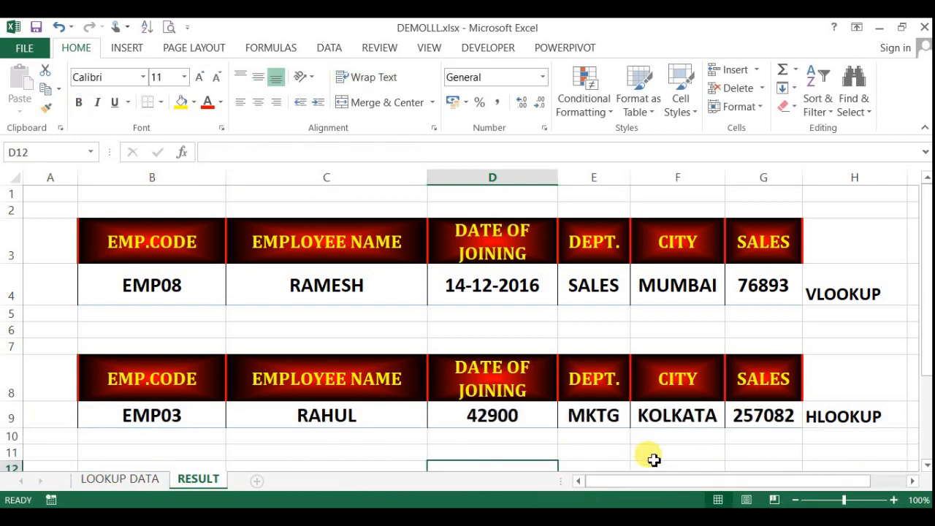
- Format the joining date in D9 as Short Date and select the employee code cell B9
{"action": "left_click", "coordinate": [485, 411]}
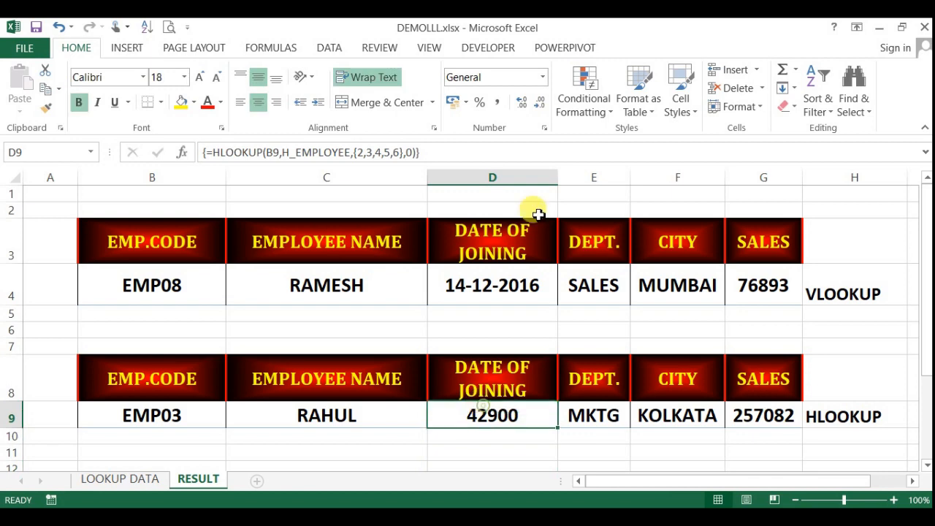
{"action": "left_click", "coordinate": [540, 78]}
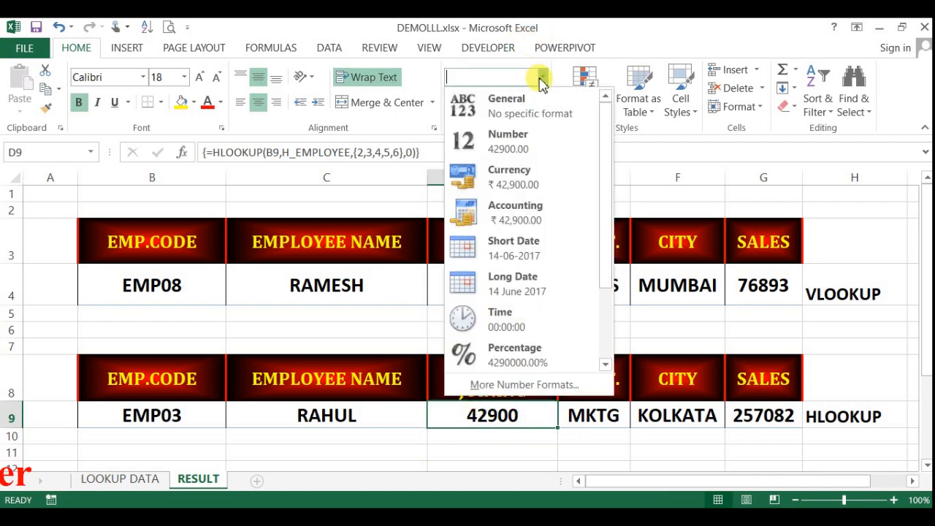
{"action": "left_click", "coordinate": [510, 252]}
{"action": "left_click", "coordinate": [168, 418]}
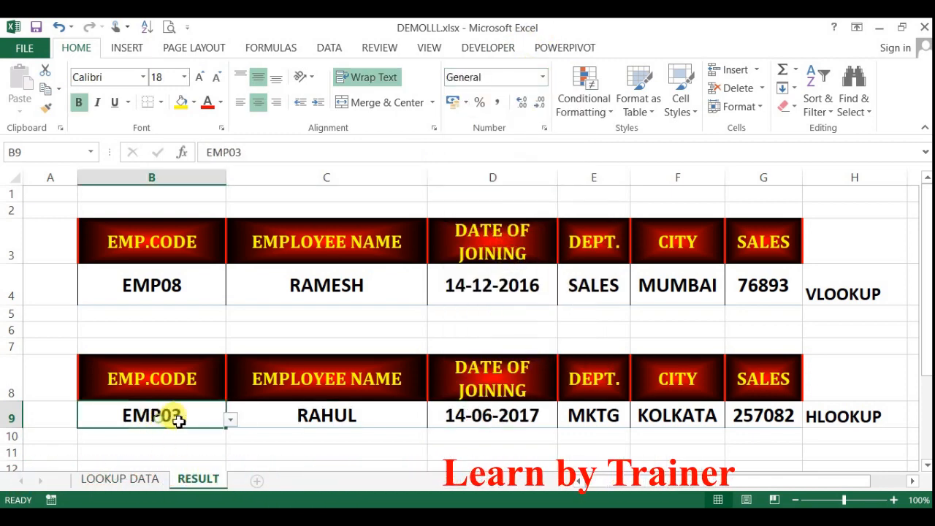
- Choose EMP08 as the employee code in B9 and compare the HLOOKUP row with the VLOOKUP row
{"action": "left_click", "coordinate": [230, 422]}
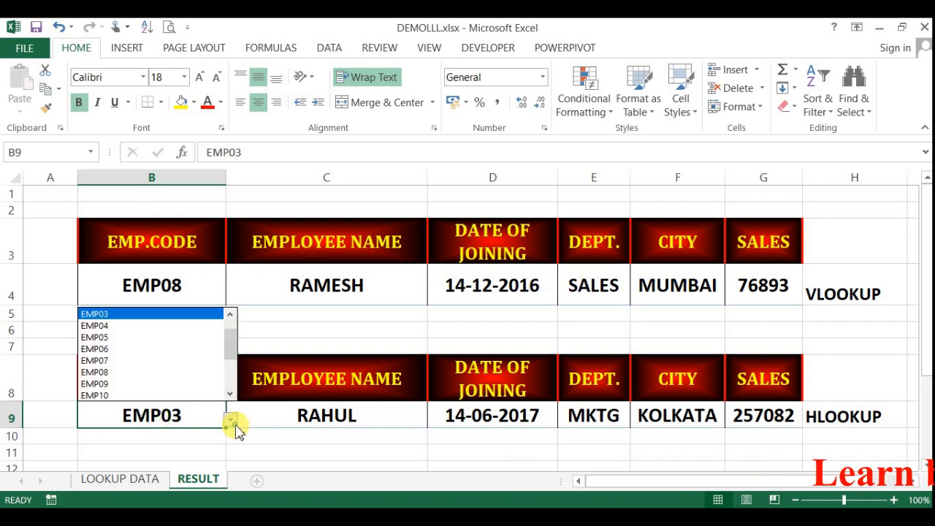
{"action": "left_click", "coordinate": [107, 372]}
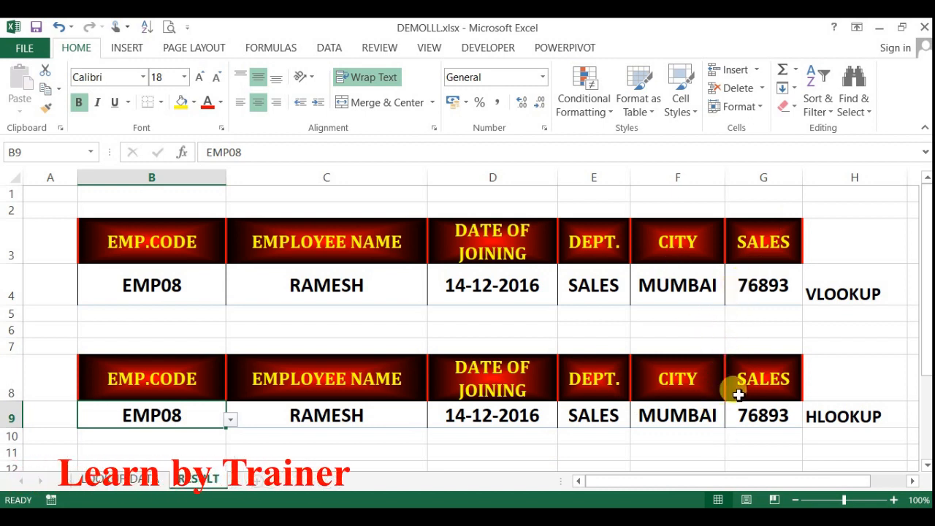
{"action": "left_click", "coordinate": [854, 293]}
{"action": "left_click", "coordinate": [848, 417]}
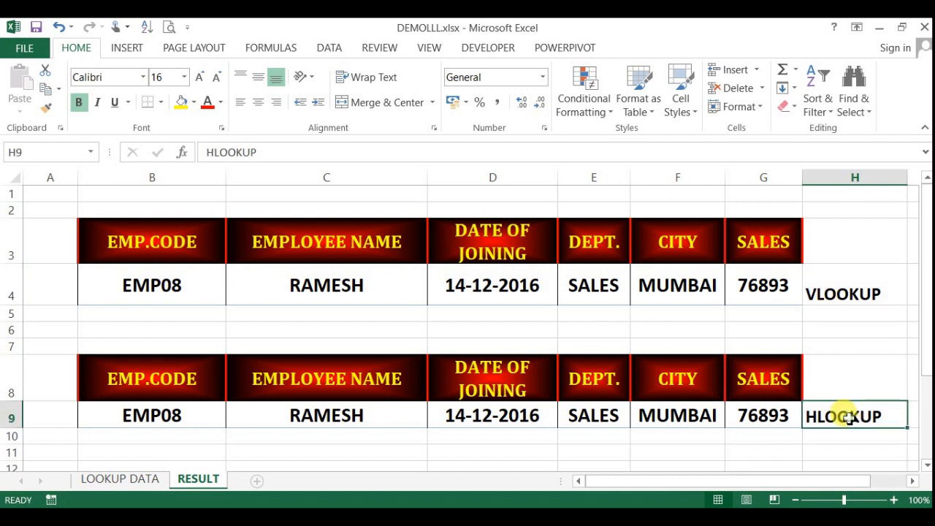
- Review the HLOOKUP formula in C9 and re-enter it as an array formula
{"action": "left_click", "coordinate": [360, 413]}
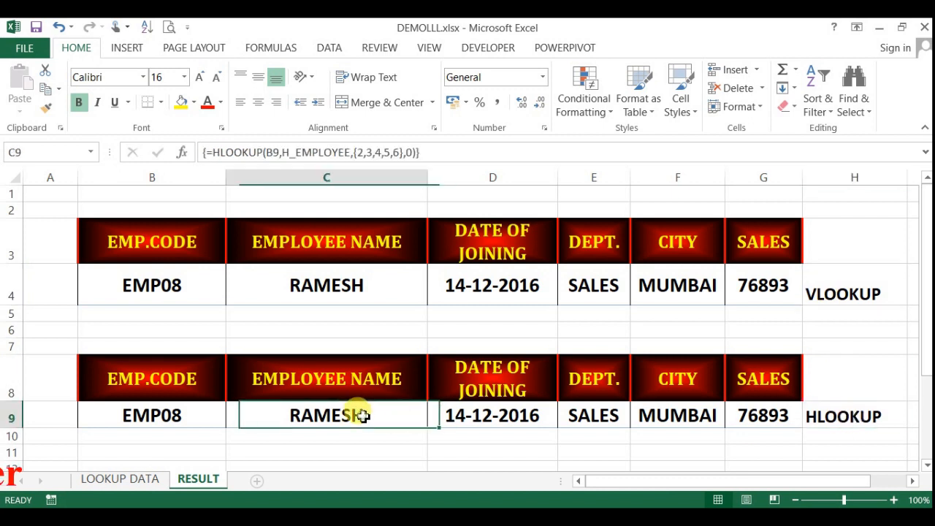
{"action": "double_click", "coordinate": [363, 415]}
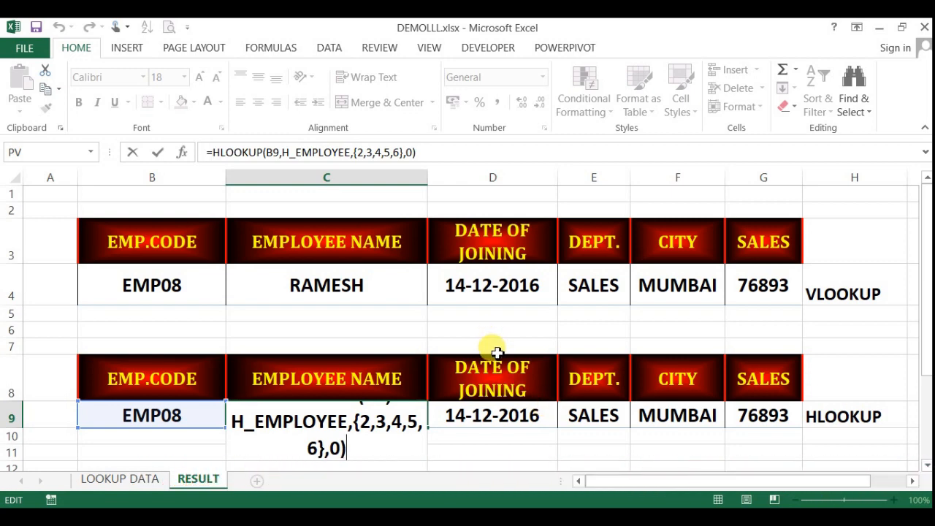
{"action": "key", "text": "ctrl+shift+Return"}
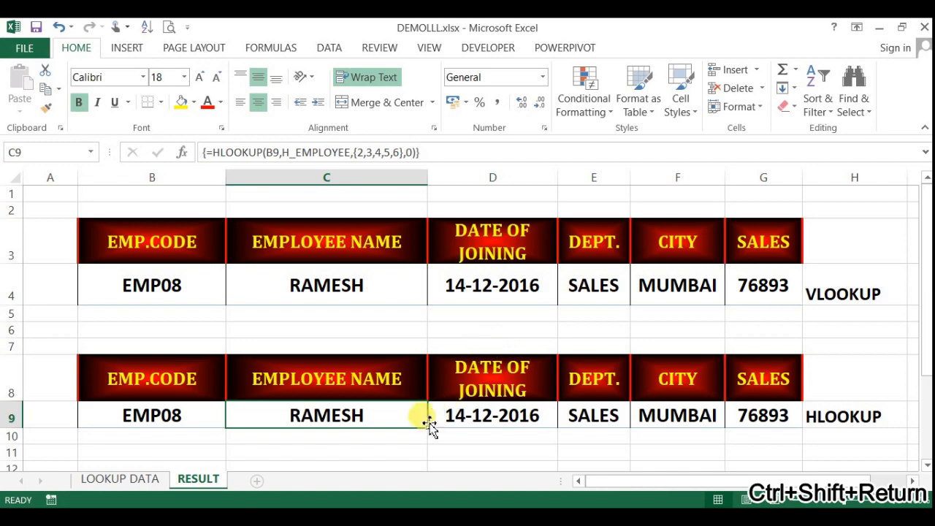
{"action": "left_click", "coordinate": [416, 437]}
- Examine the employee code, employee name and date of joining rows of the horizontal table on the LOOKUP DATA sheet
{"action": "left_click", "coordinate": [120, 479]}
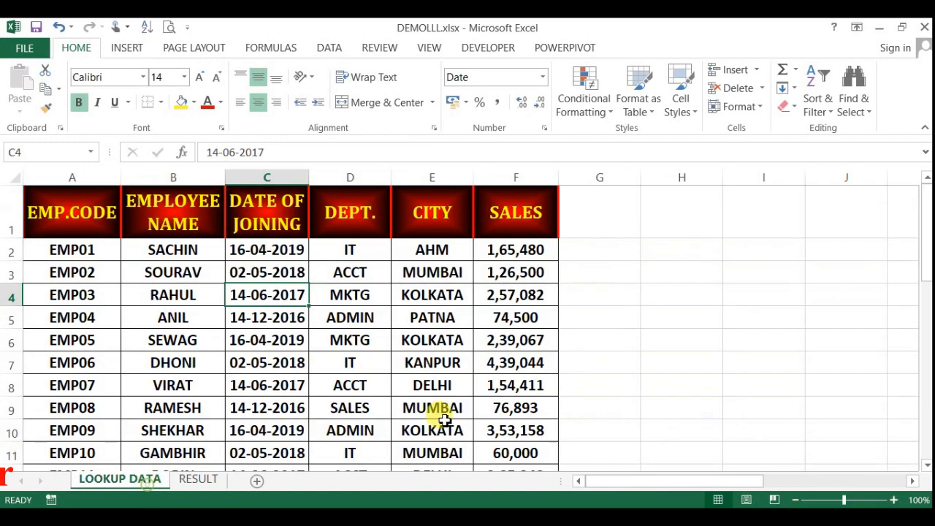
{"action": "scroll", "coordinate": [925, 466], "scroll_direction": "down", "scroll_amount": 2}
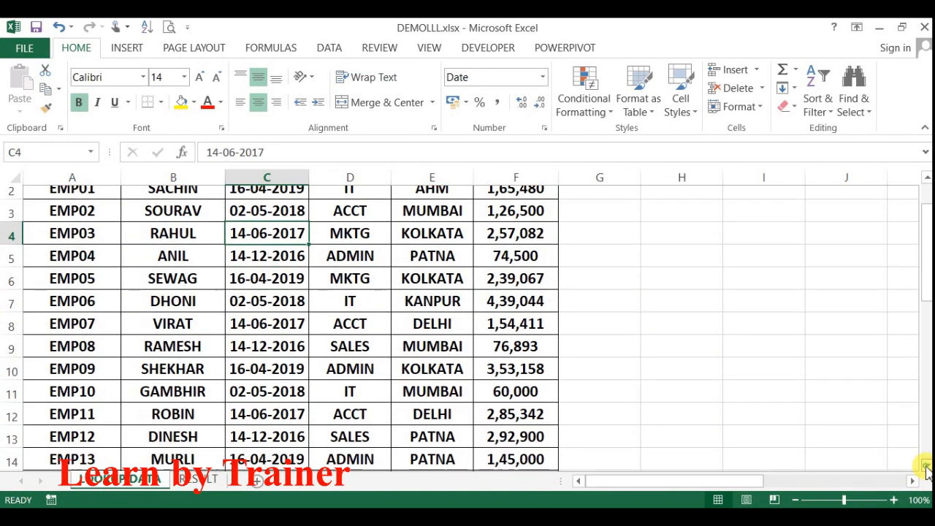
{"action": "scroll", "coordinate": [925, 468], "scroll_direction": "down", "scroll_amount": 3}
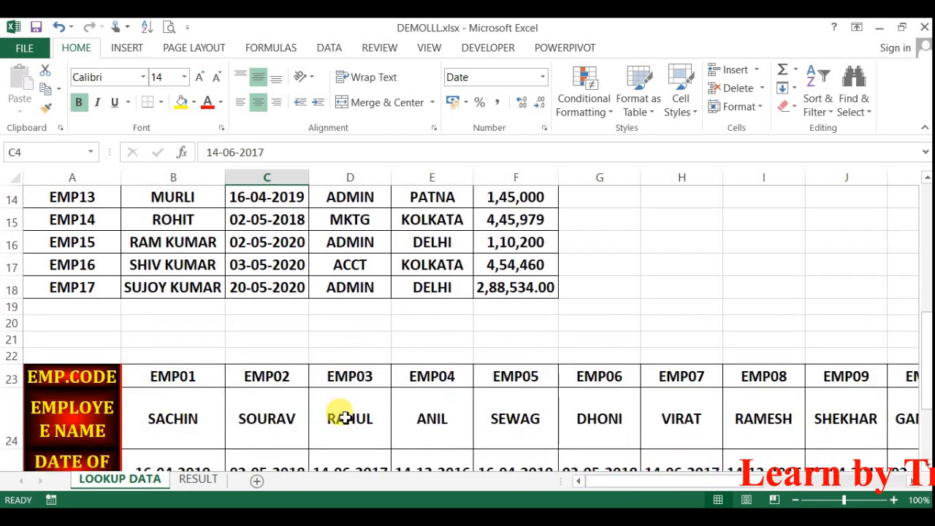
{"action": "left_click", "coordinate": [10, 374]}
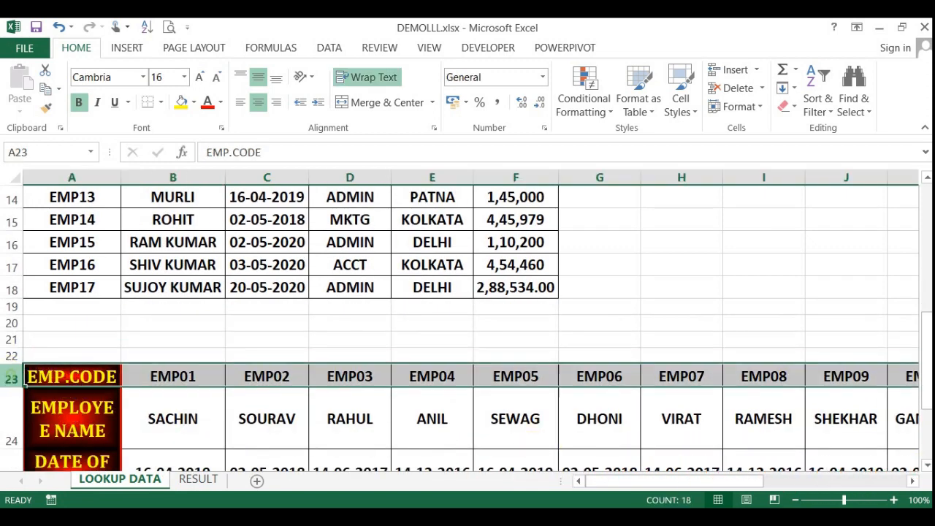
{"action": "left_click", "coordinate": [171, 414]}
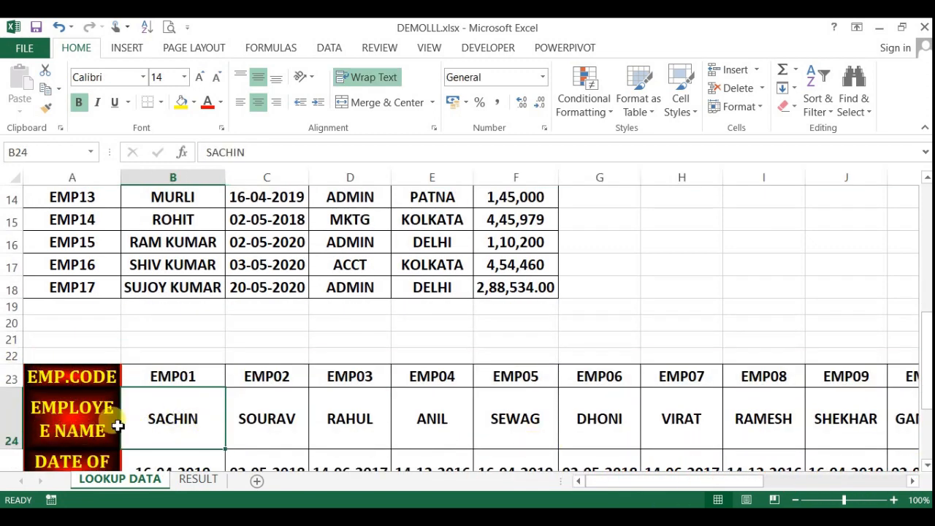
{"action": "left_click", "coordinate": [13, 424]}
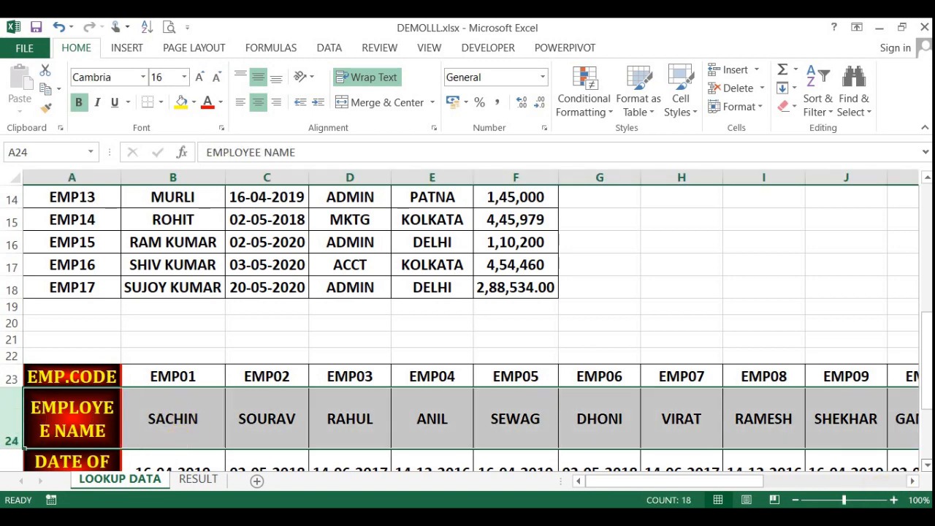
{"action": "left_click", "coordinate": [927, 466]}
{"action": "left_click", "coordinate": [926, 466]}
{"action": "left_click", "coordinate": [11, 427]}
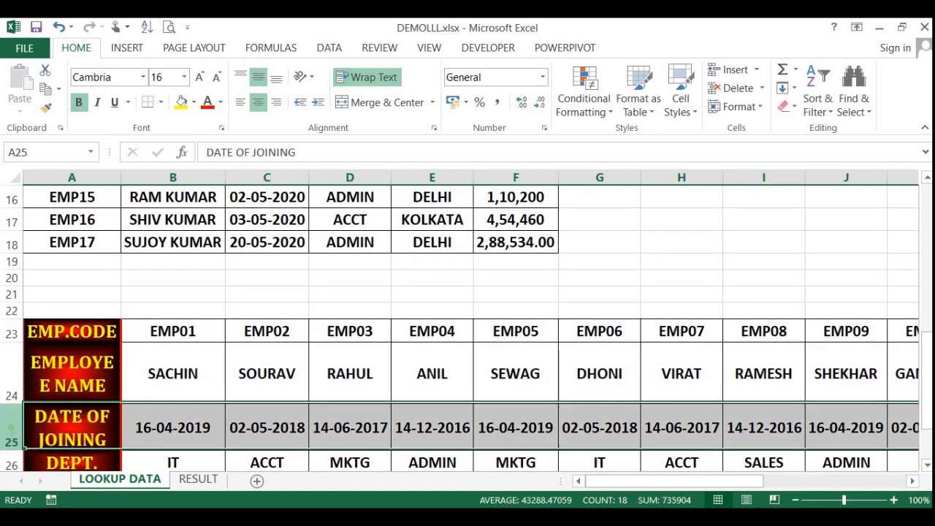
- Widen the EMPLOYEE NAME column C on the RESULT sheet to make room for the formula in C9
{"action": "left_click", "coordinate": [198, 479]}
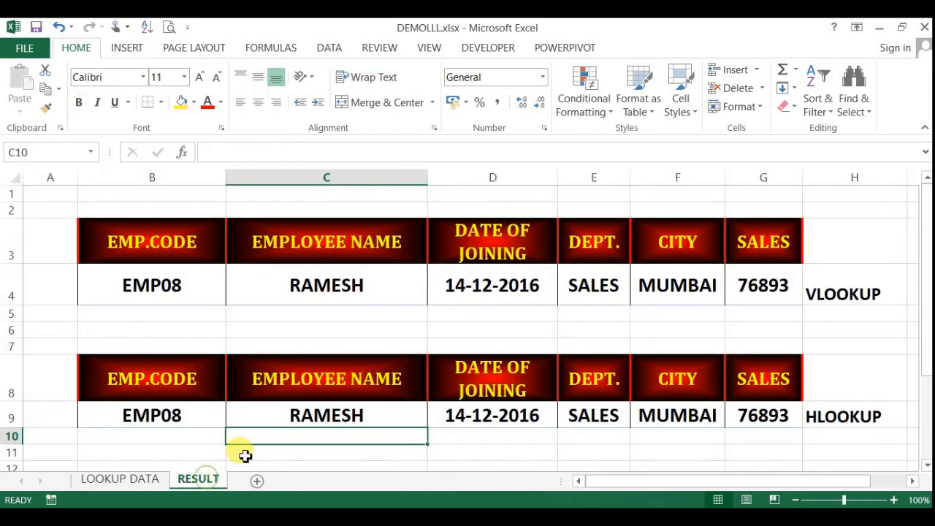
{"action": "left_click", "coordinate": [267, 419]}
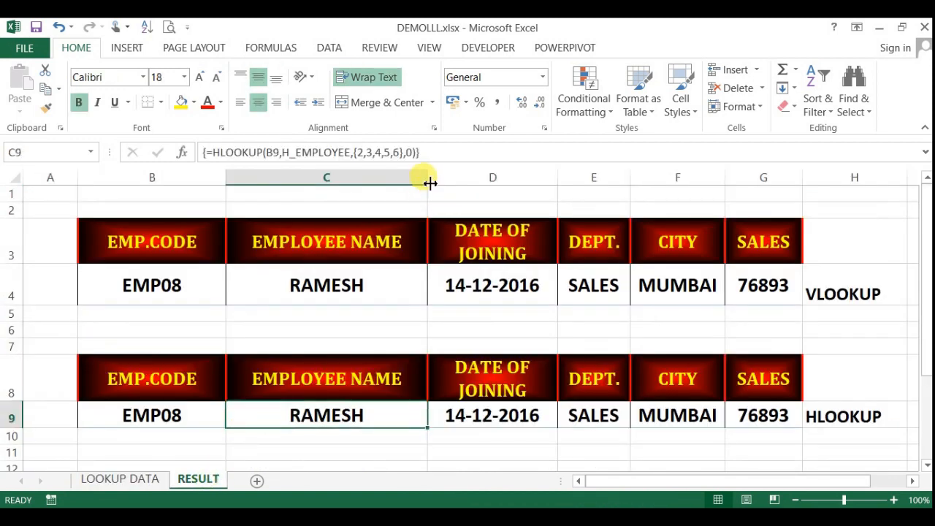
{"action": "left_click_drag", "start_coordinate": [430, 183], "coordinate": [532, 184]}
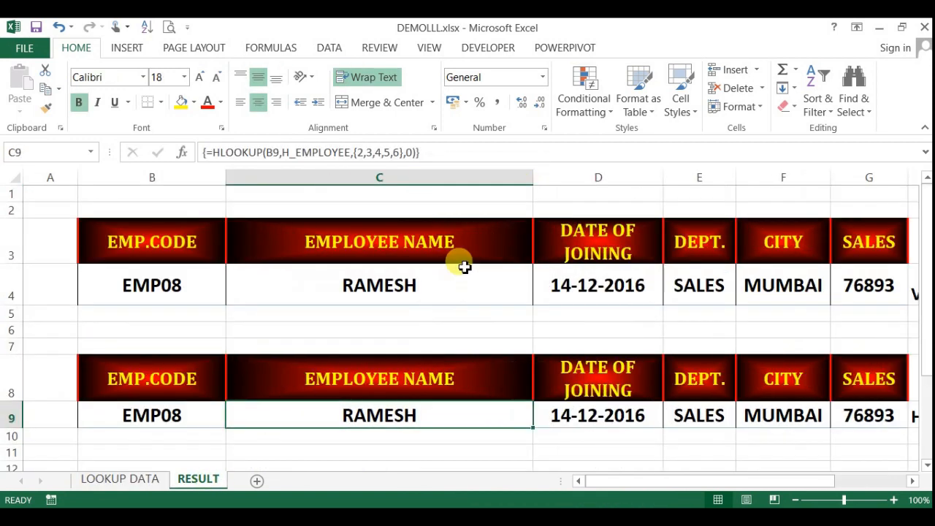
- Inspect each argument of the HLOOKUP formula in C9, from lookup value to range lookup, and re-enter it as an array formula
{"action": "double_click", "coordinate": [395, 422]}
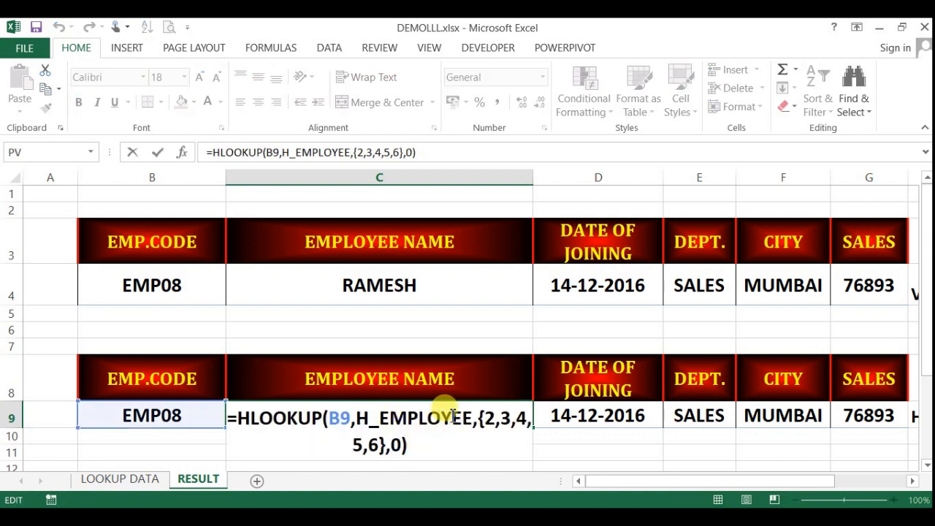
{"action": "left_click", "coordinate": [261, 419]}
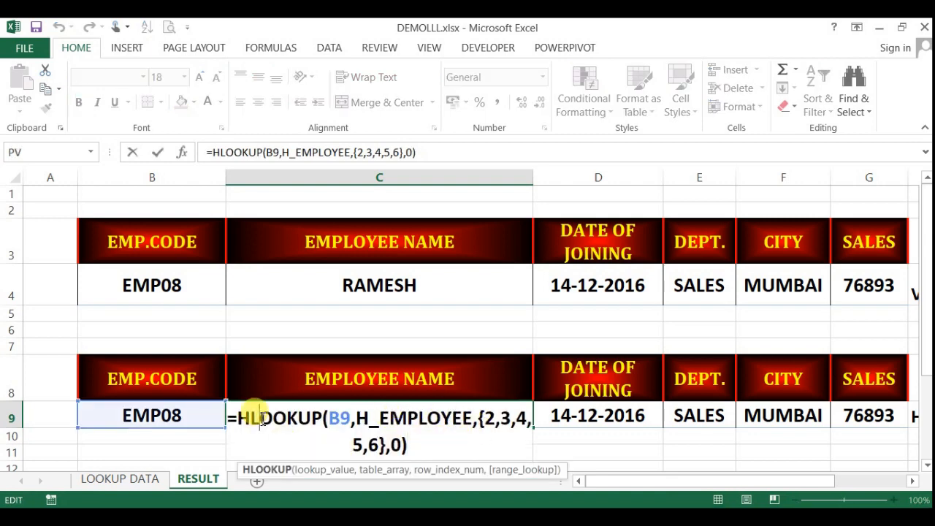
{"action": "left_click", "coordinate": [309, 469]}
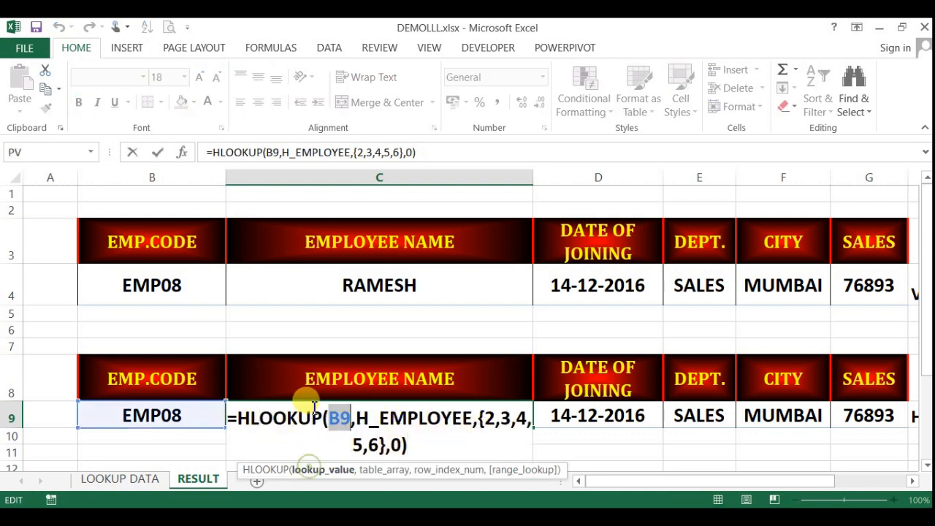
{"action": "left_click", "coordinate": [376, 471]}
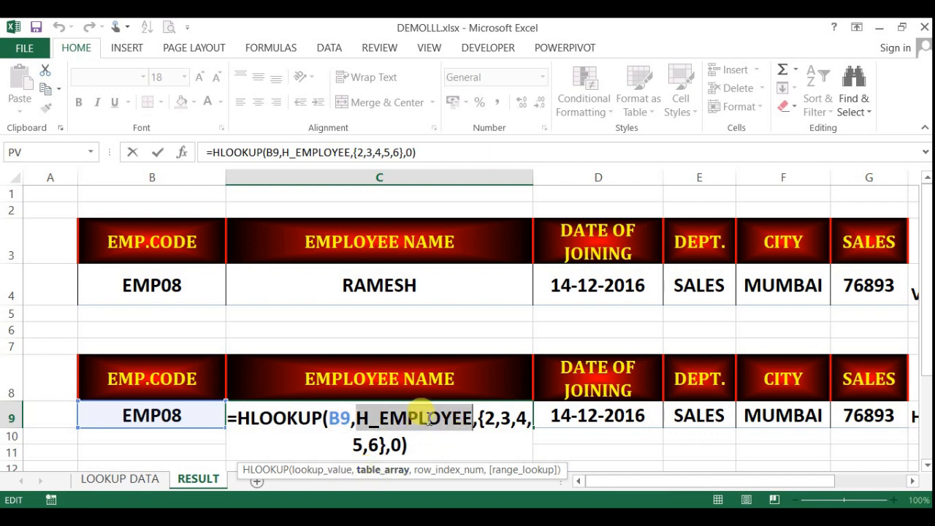
{"action": "left_click", "coordinate": [446, 471]}
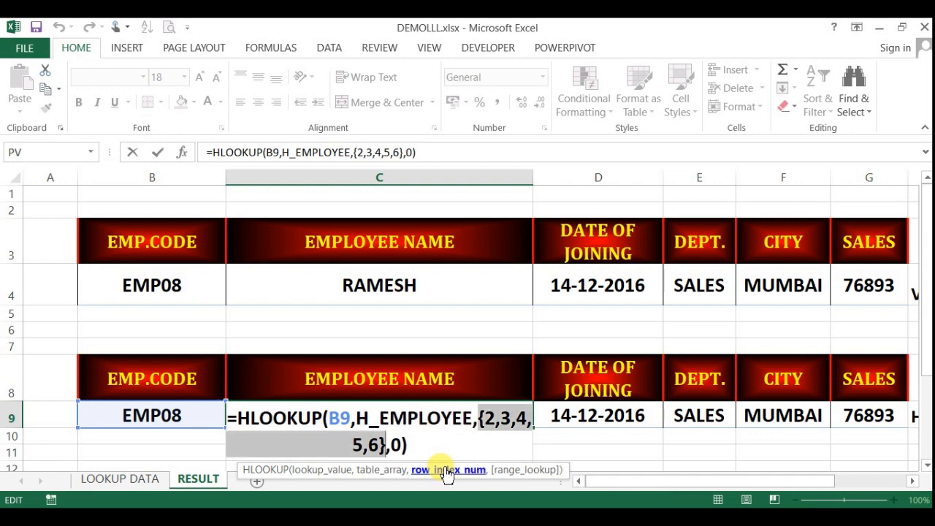
{"action": "left_click", "coordinate": [531, 472]}
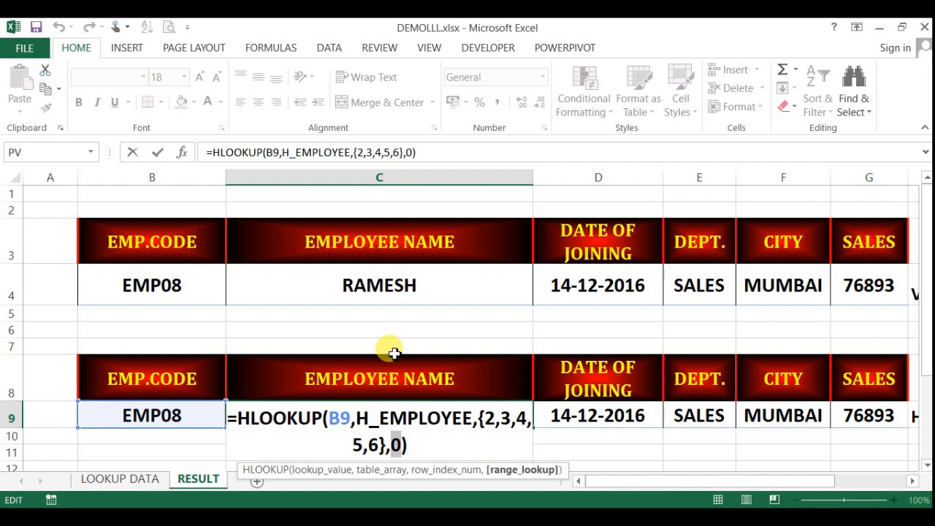
{"action": "key", "text": "ctrl+shift+Return"}
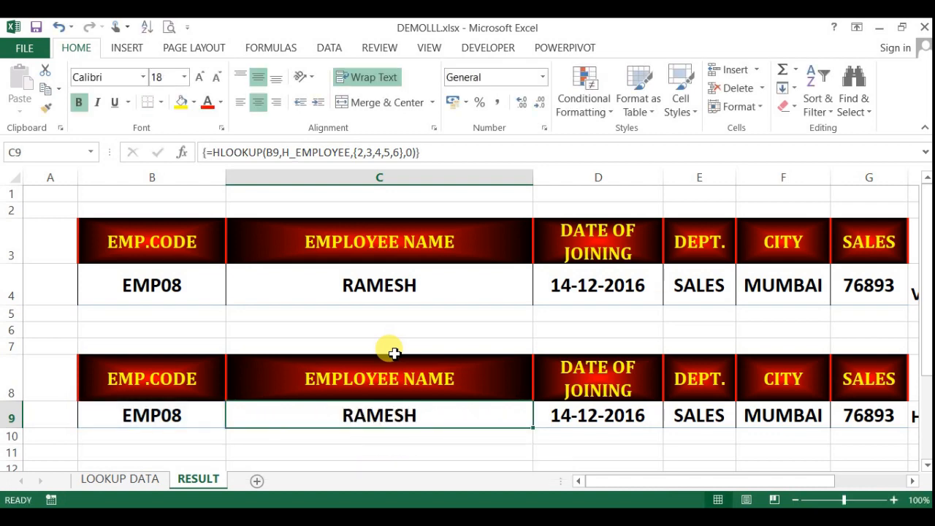
- Go through the HLOOKUP results across row 9 and compare the VLOOKUP and HLOOKUP labels in H4 and H9
{"action": "key", "text": "Right"}
{"action": "key", "text": "Right"}
{"action": "key", "text": "Right"}
{"action": "key", "text": "Right"}
{"action": "key", "text": "Right"}
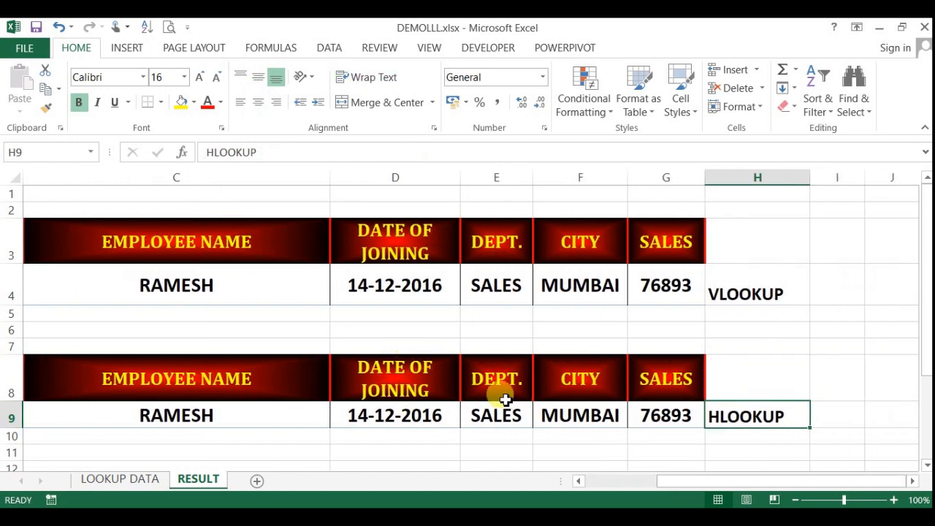
{"action": "left_click", "coordinate": [751, 296]}
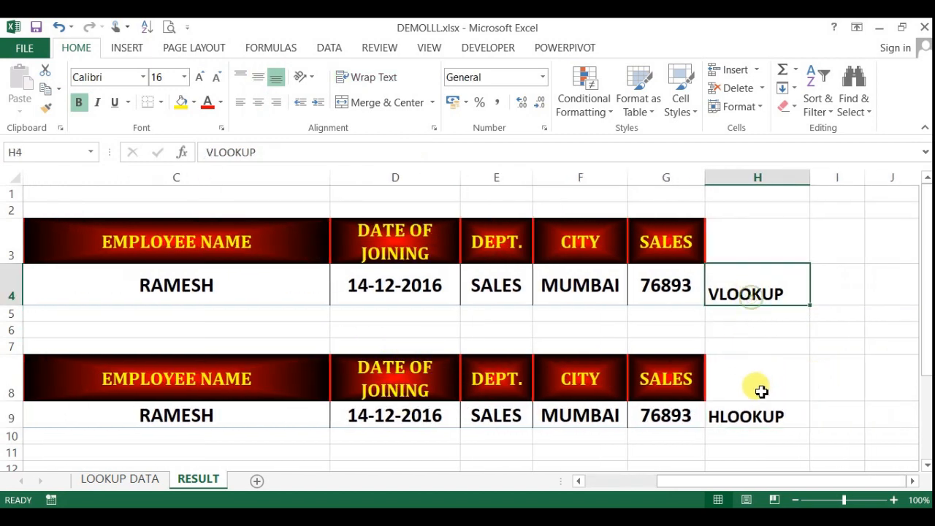
{"action": "left_click", "coordinate": [750, 416]}
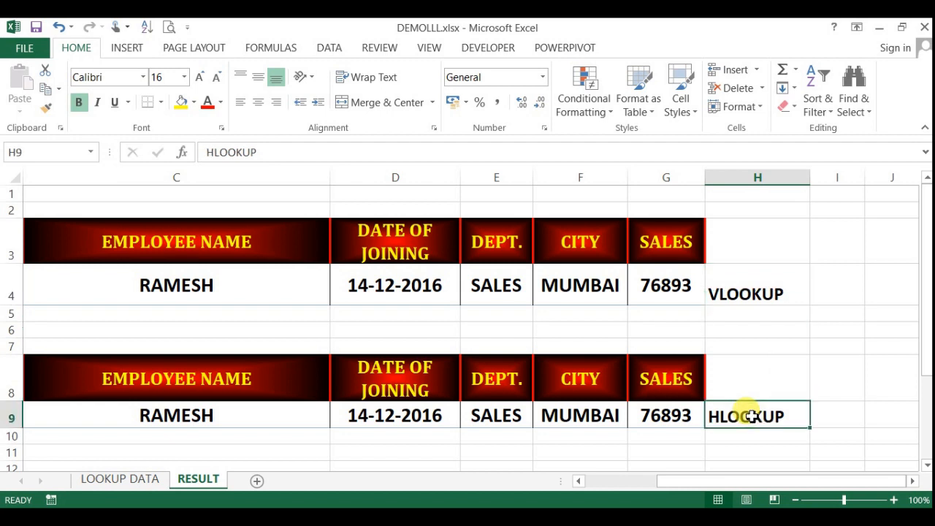